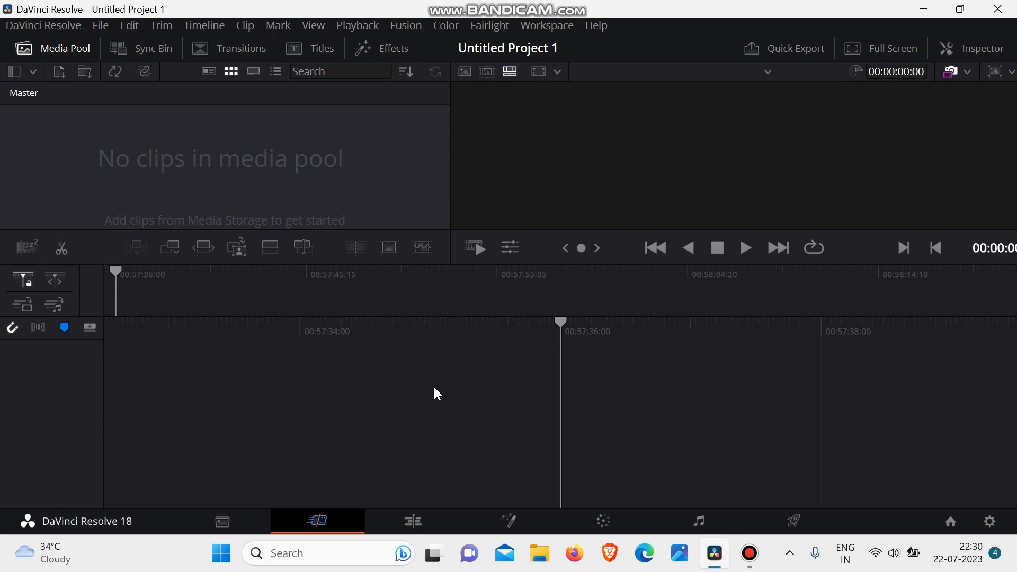
left_click(228, 519)
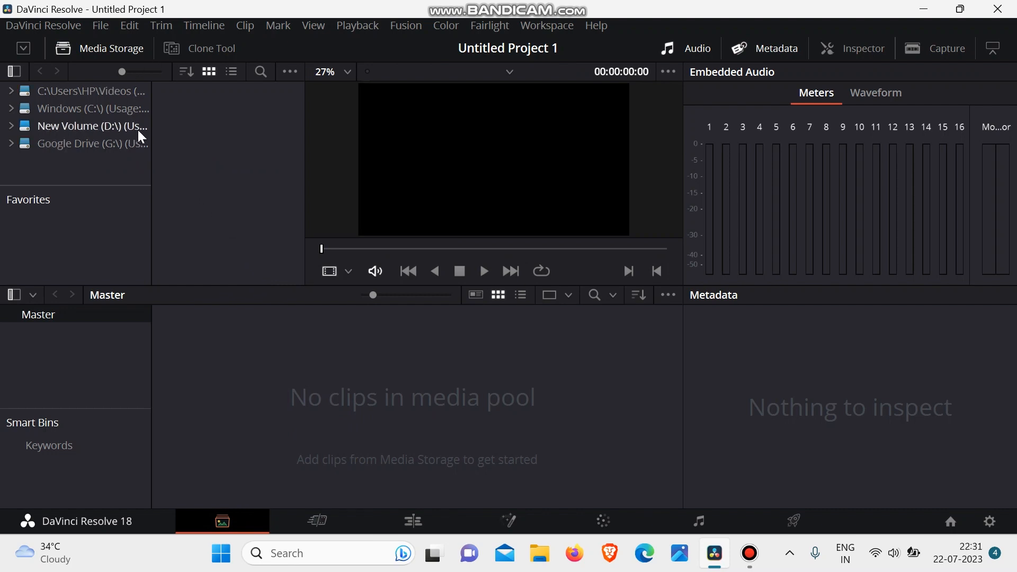
left_click(9, 72)
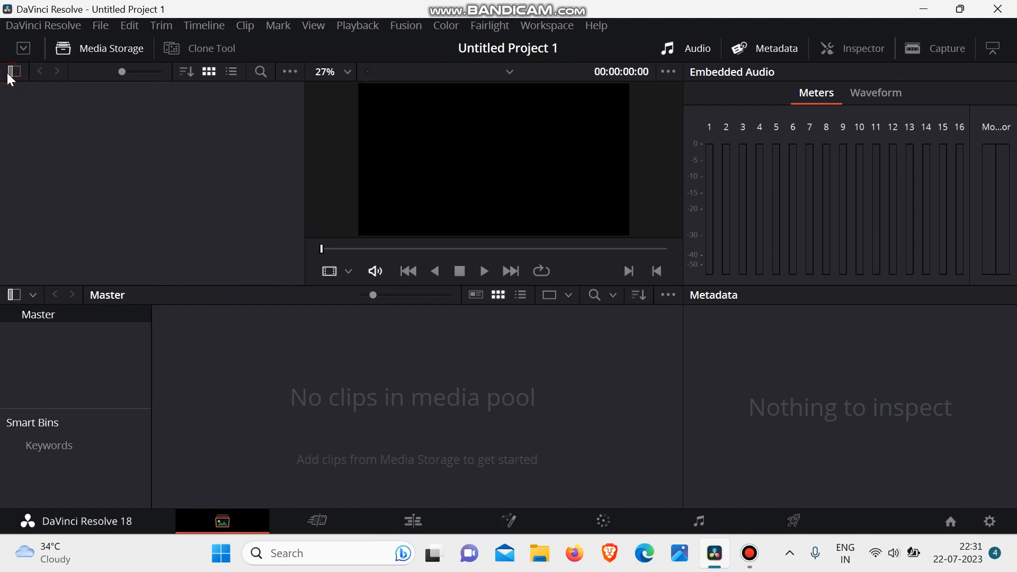
left_click(9, 72)
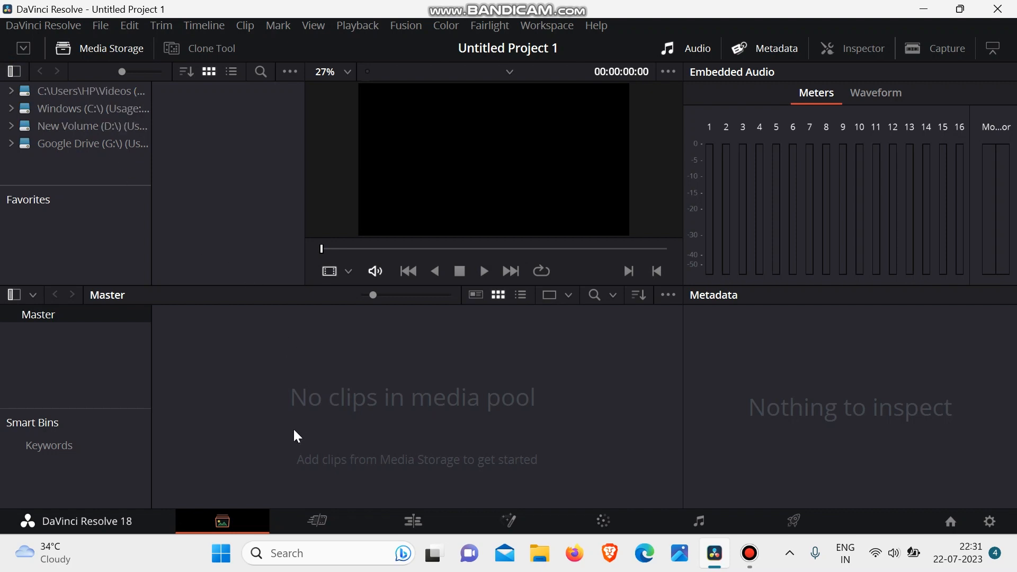
left_click(323, 527)
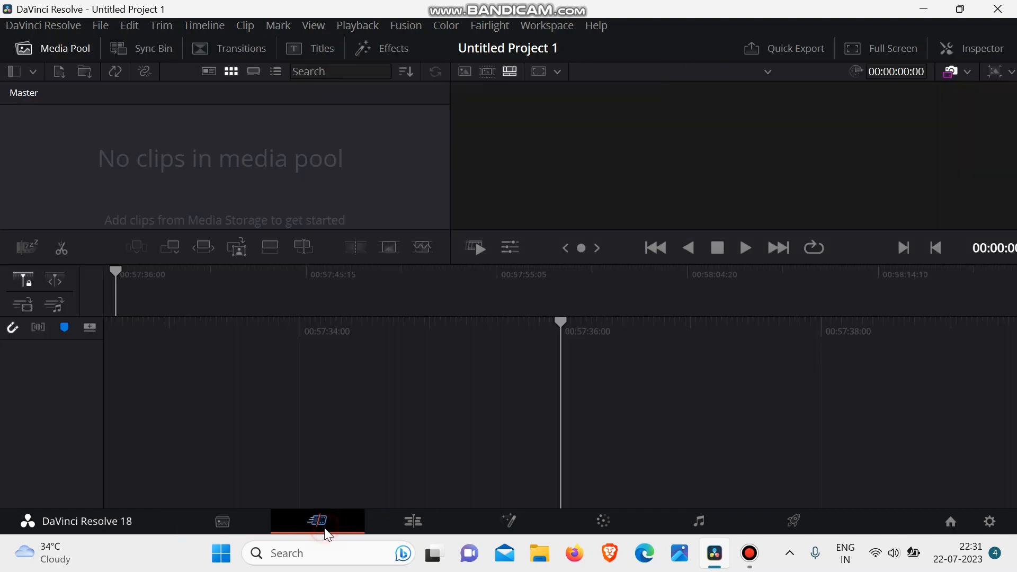
- Start a media import and browse through Davinci and ALL FILE 2 to the "Footage - 1080p and COMPRESSED" folder
left_click(61, 74)
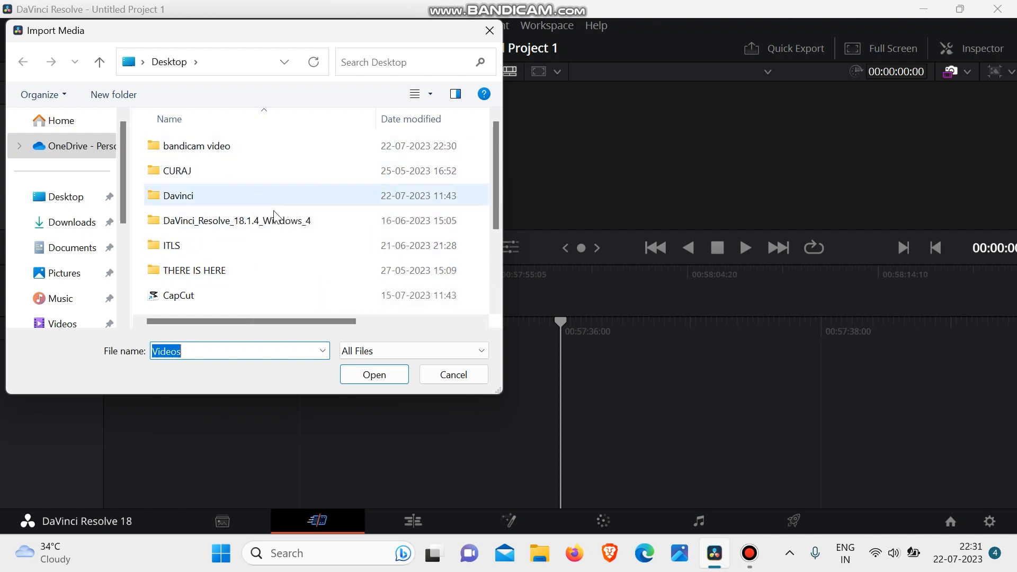
double_click(244, 193)
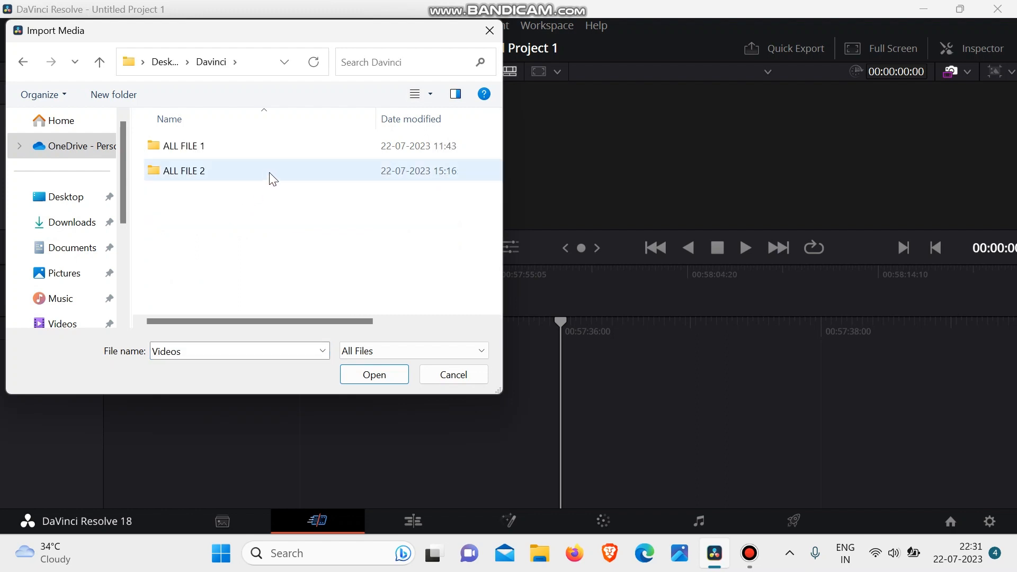
left_click(269, 173)
double_click(270, 173)
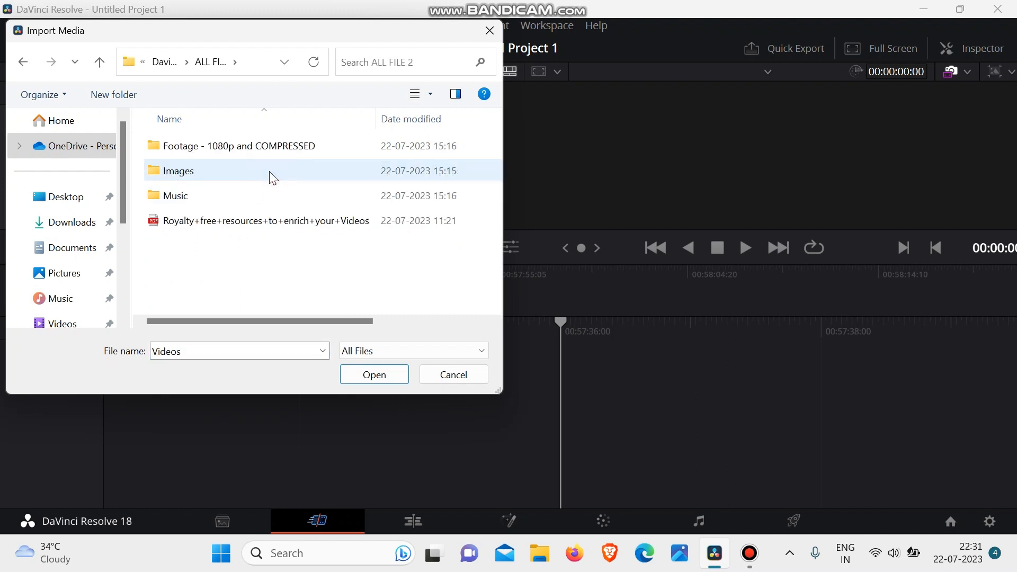
left_click(253, 149)
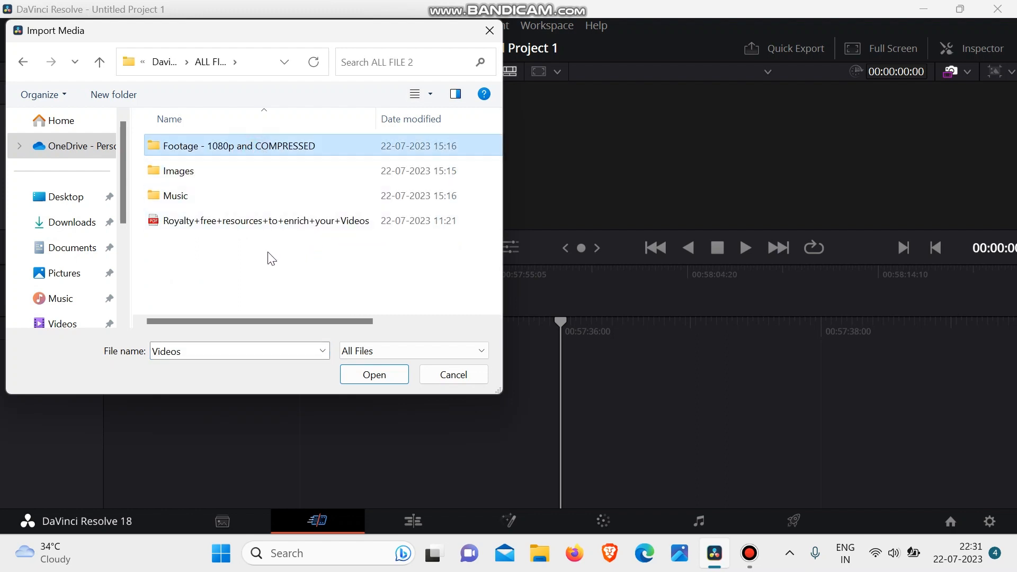
left_click(390, 376)
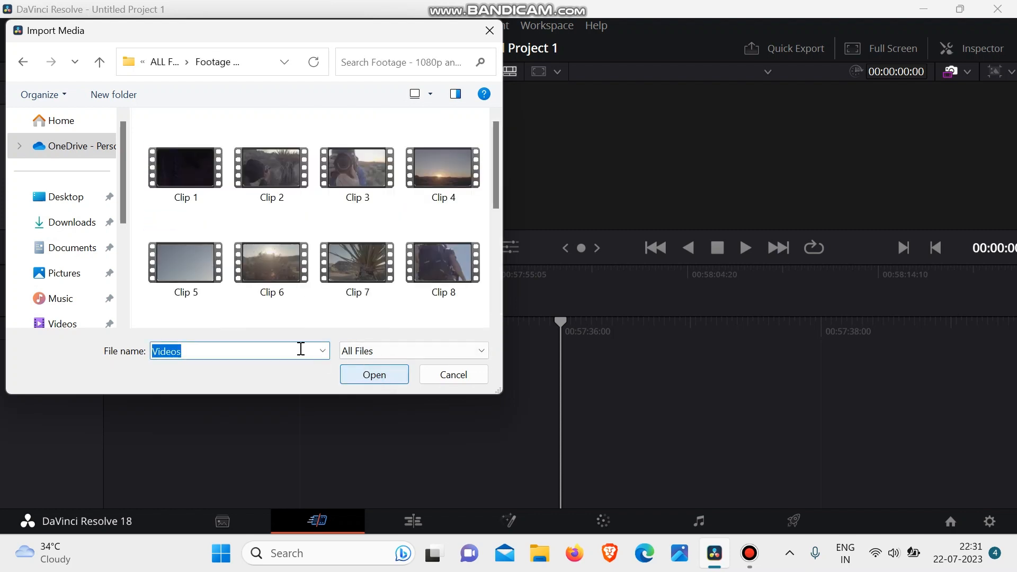
left_click(375, 377)
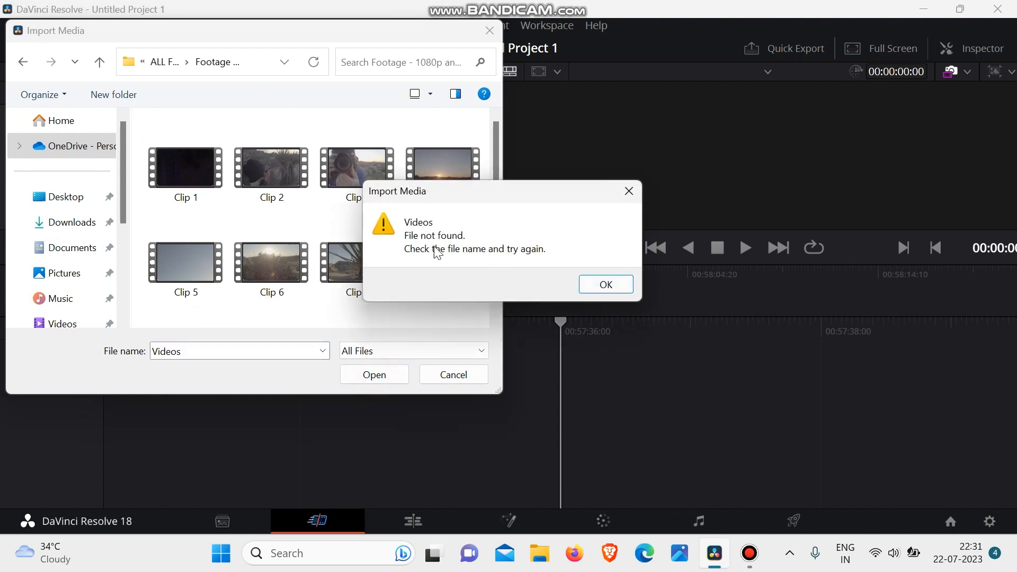
left_click(606, 284)
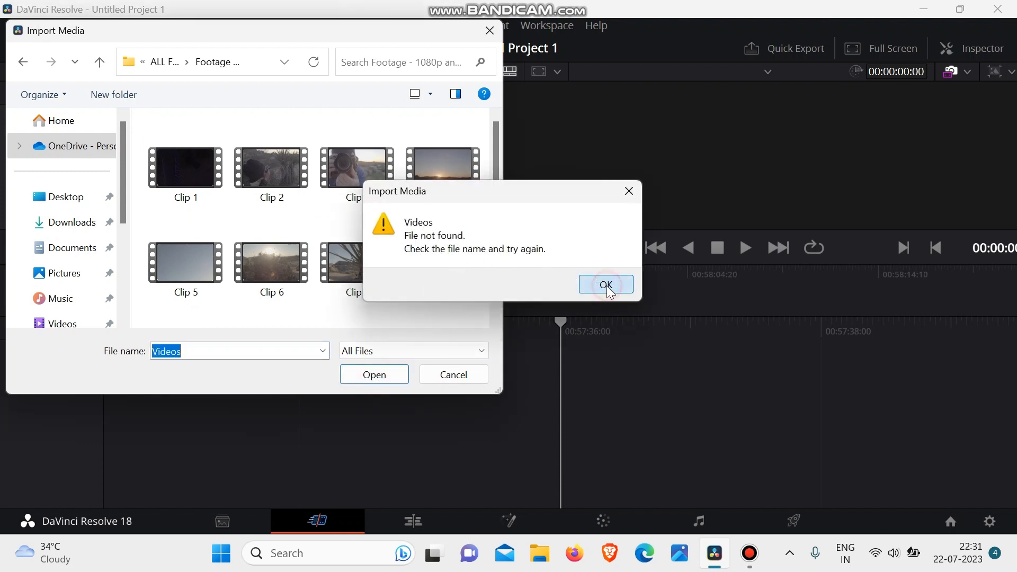
left_click(323, 350)
left_click(257, 380)
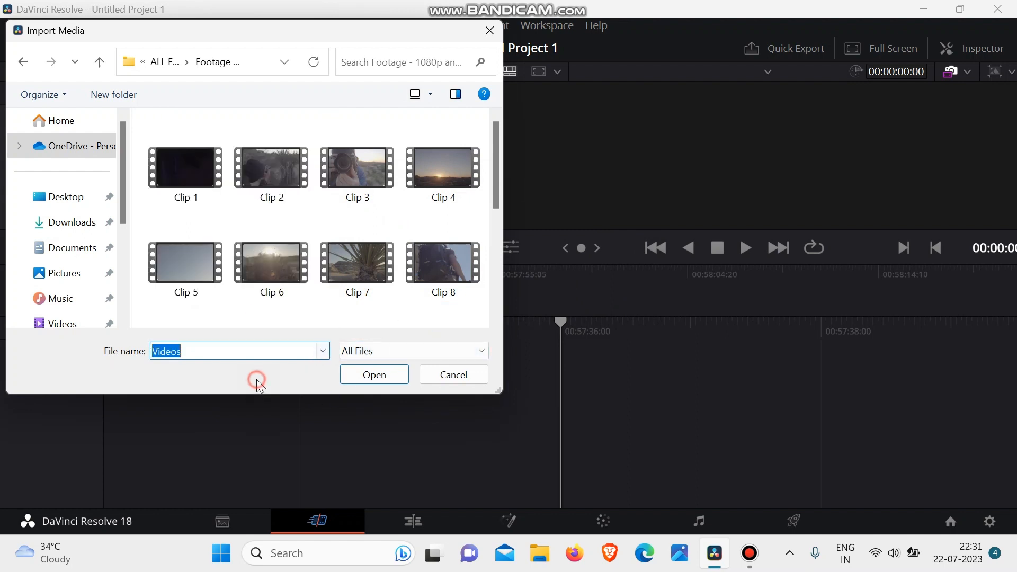
- Import all clips from the footage folder and change the project frame rate to match them
left_click(256, 144)
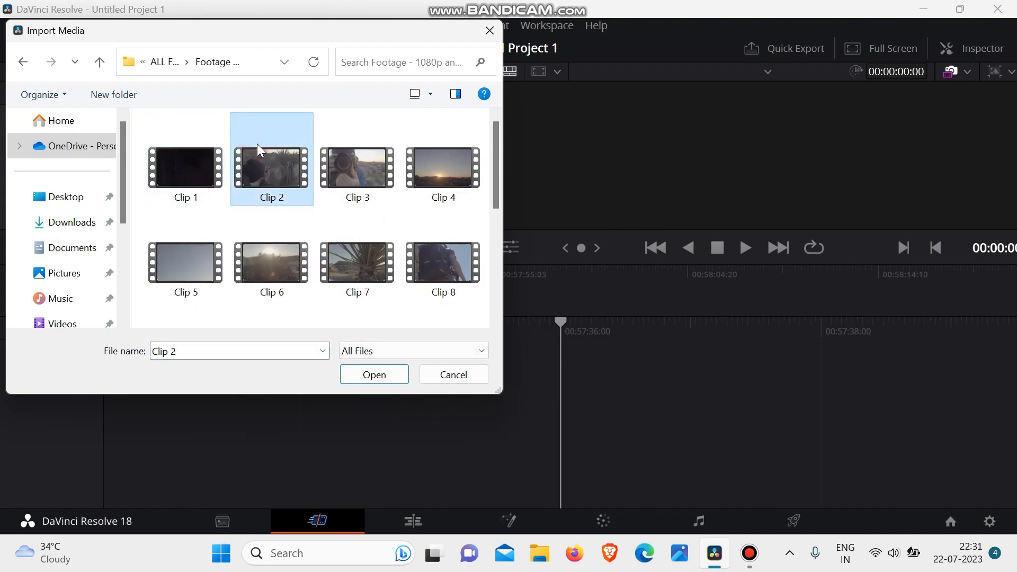
key("ctrl+a")
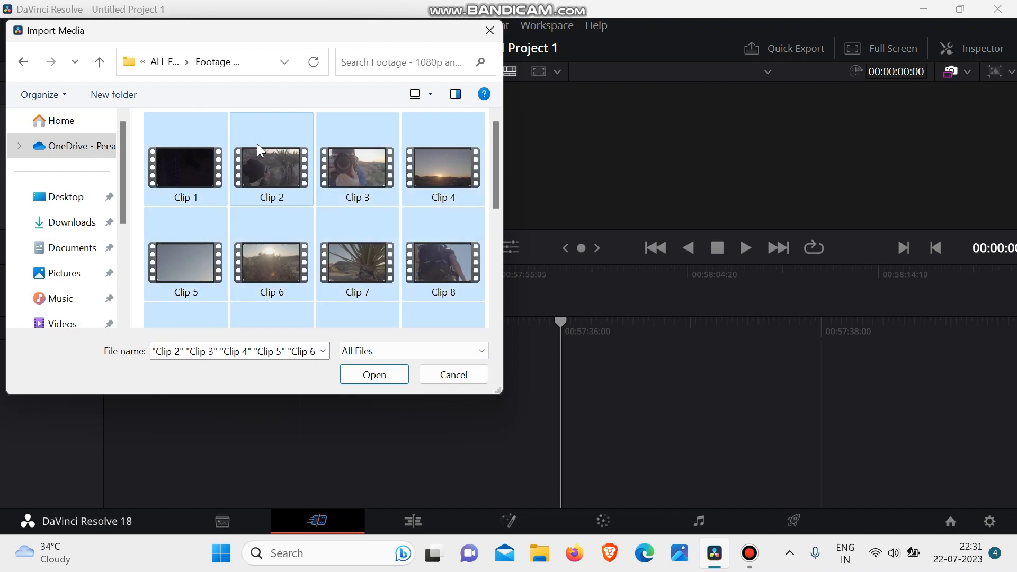
left_click(361, 377)
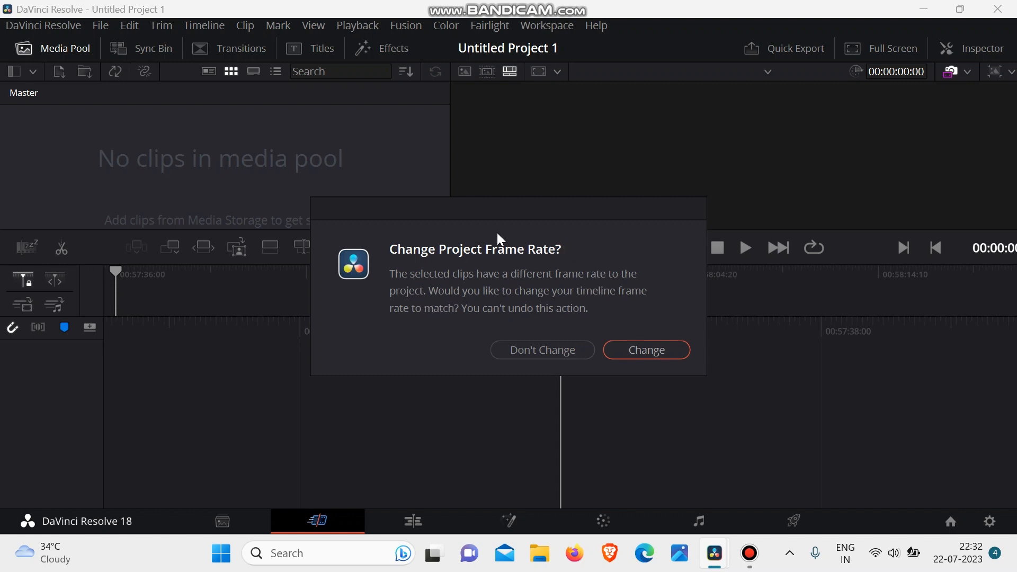
left_click(637, 356)
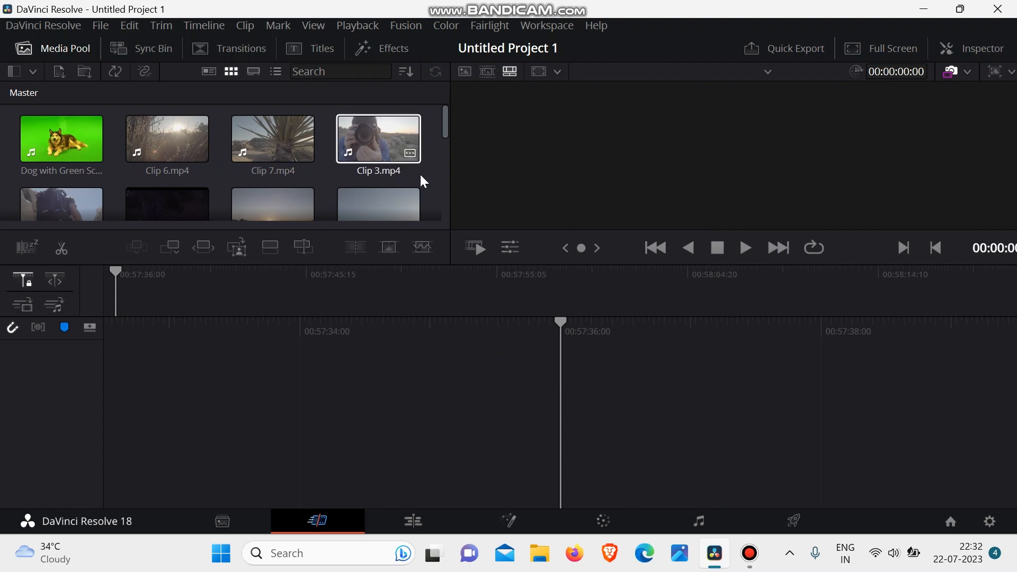
- Look through the imported clips in the media pool on both the Cut and Media pages
scroll(397, 192, "down", 3)
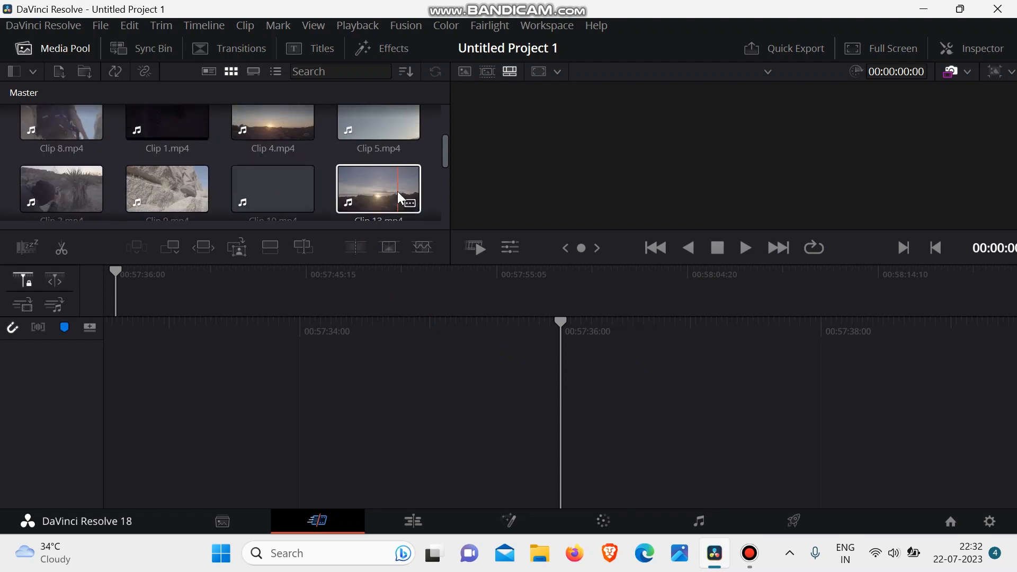
scroll(397, 191, "up", 3)
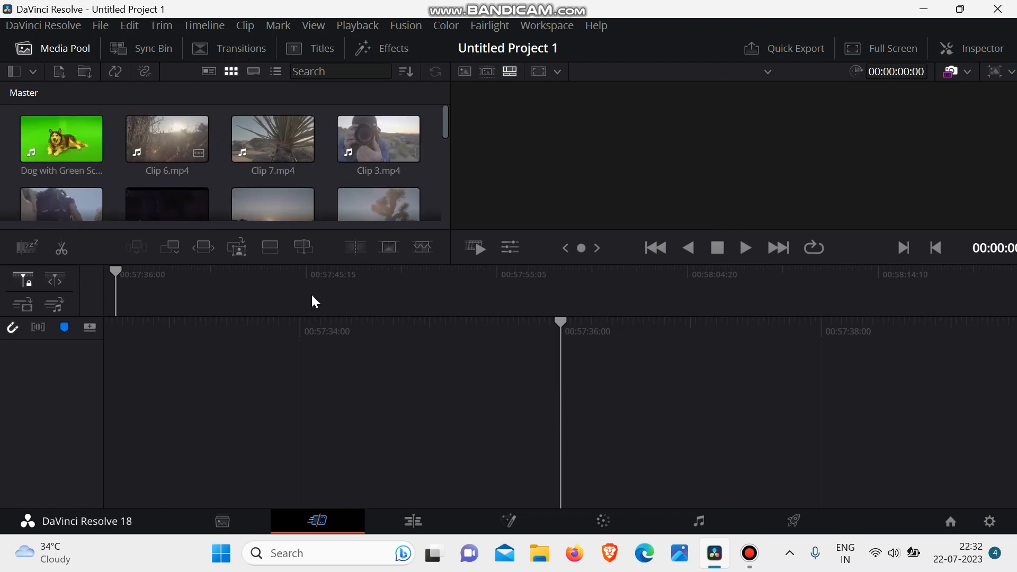
left_click(204, 527)
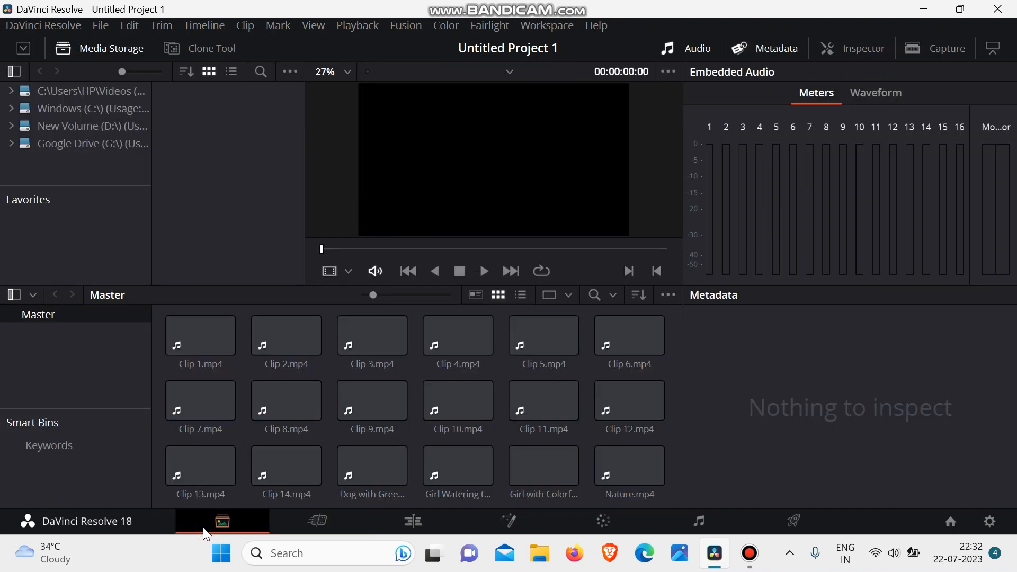
scroll(335, 446, "down", 3)
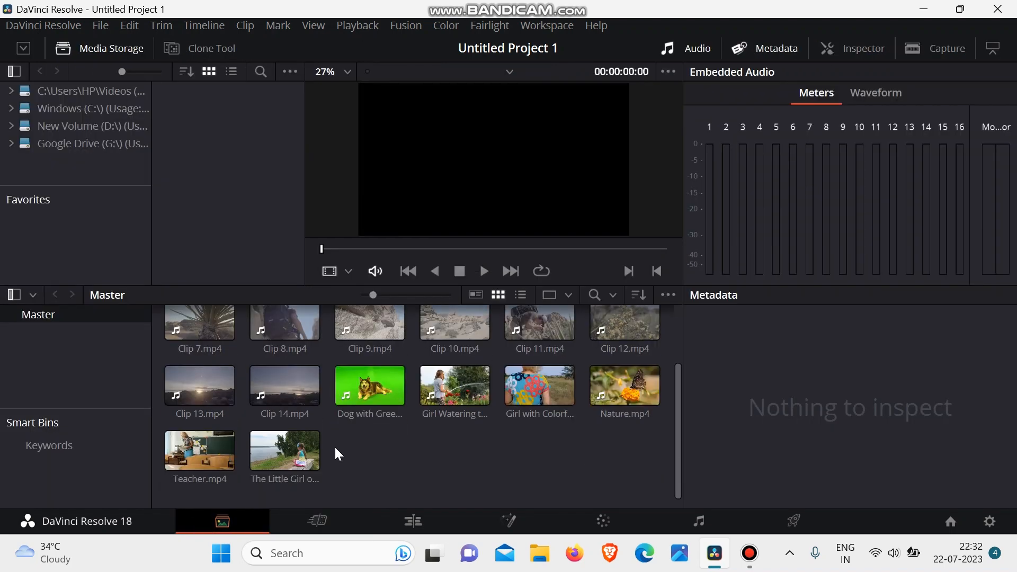
scroll(335, 446, "up", 3)
scroll(335, 446, "down", 3)
scroll(335, 446, "up", 2)
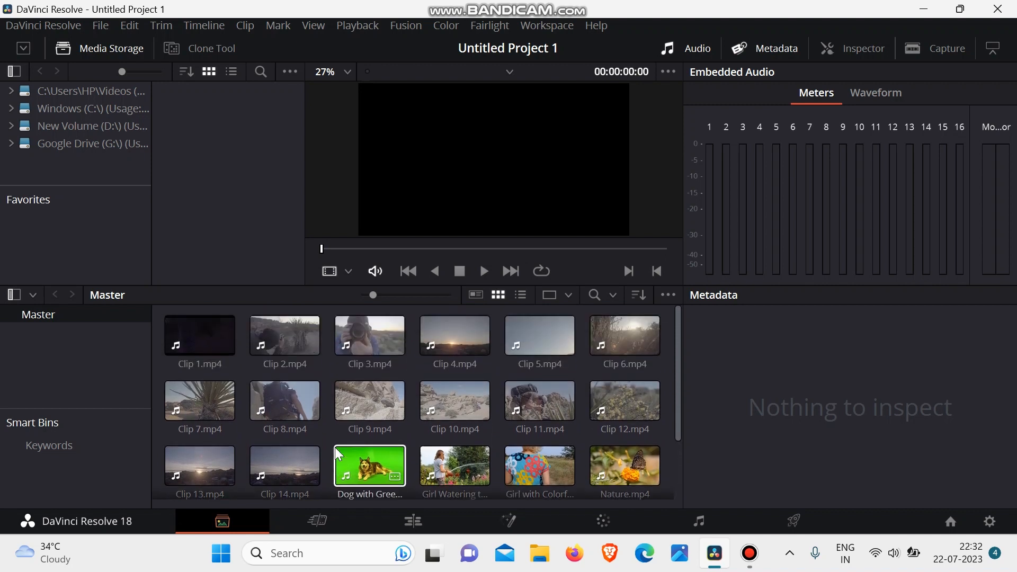
left_click(318, 522)
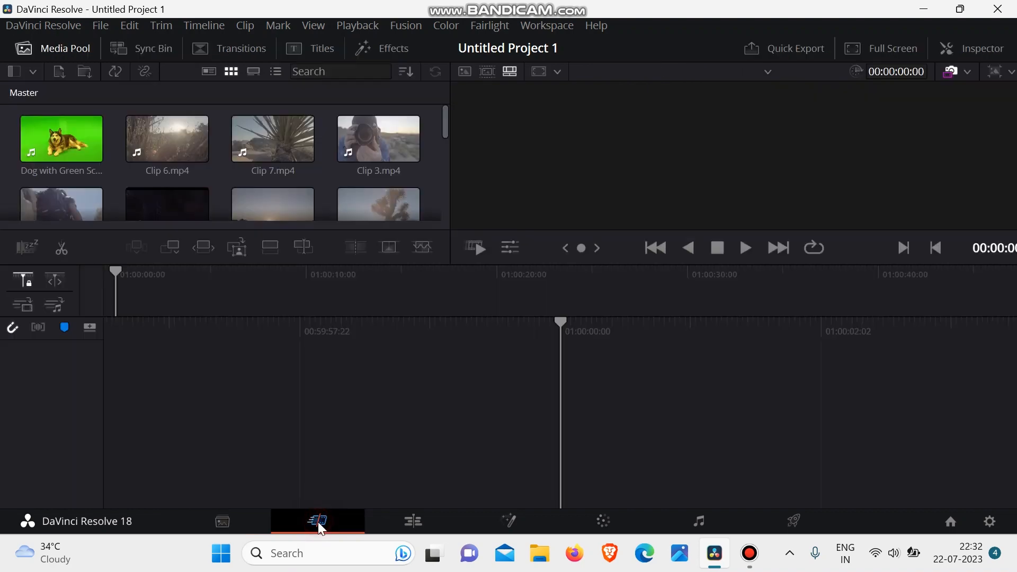
- Switch to the Edit page, widen the media pool and shrink its thumbnails to fit two columns of clips
left_click(409, 524)
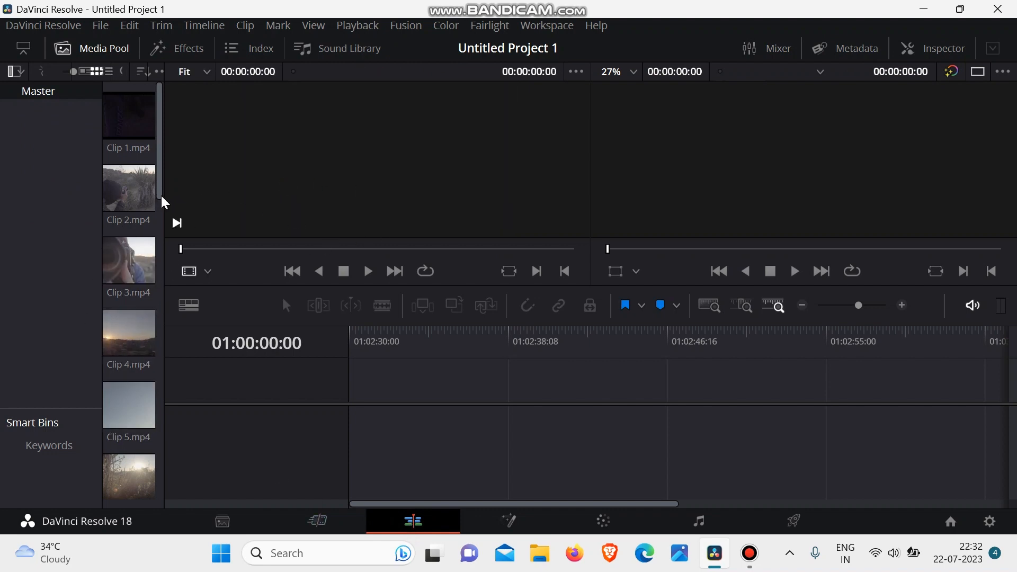
left_click_drag(163, 197, 192, 197)
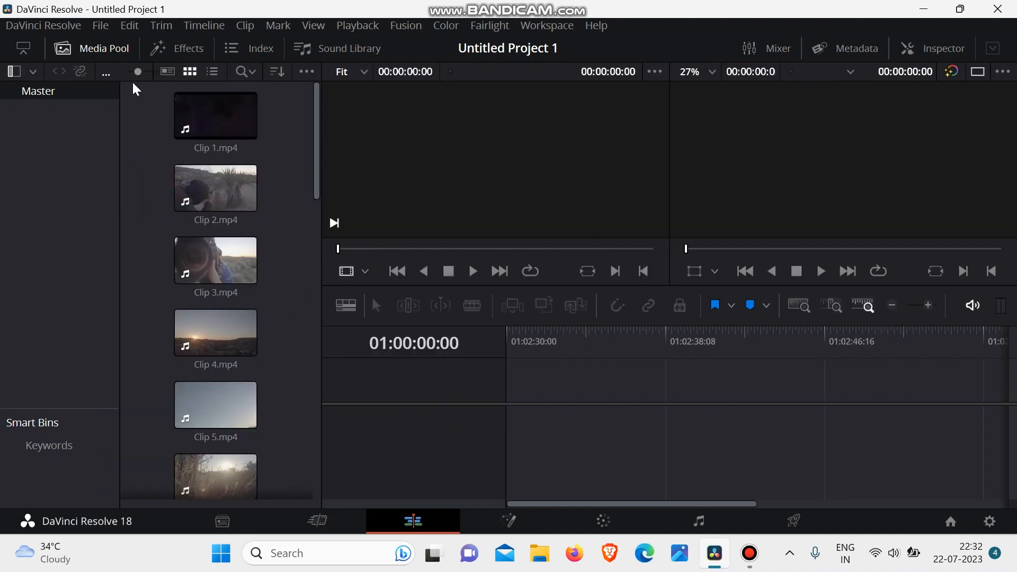
left_click_drag(138, 75, 125, 75)
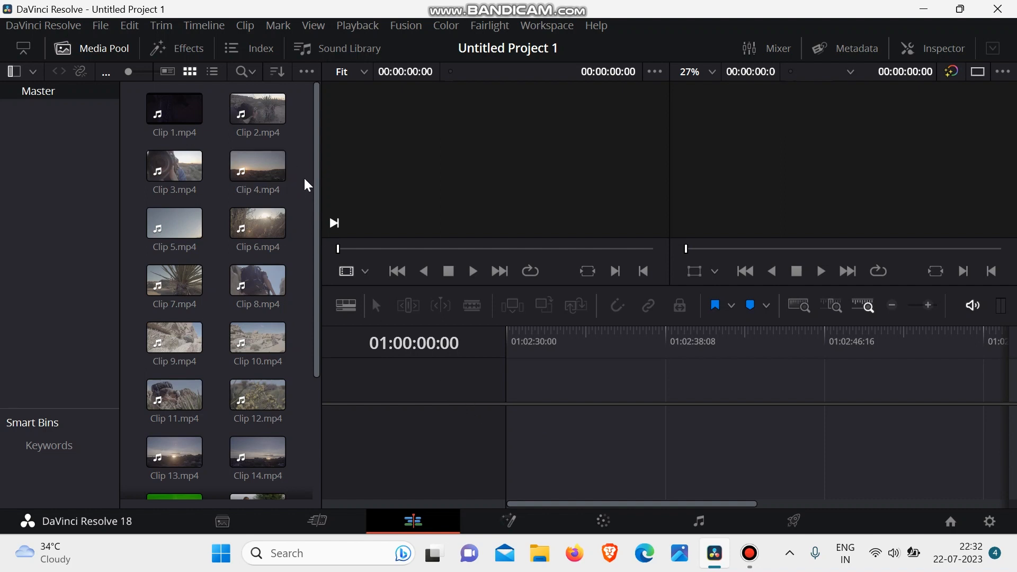
- Try placing Clip 1 through Clip 4 together on the timeline and scrub through them
left_click_drag(307, 183, 171, 123)
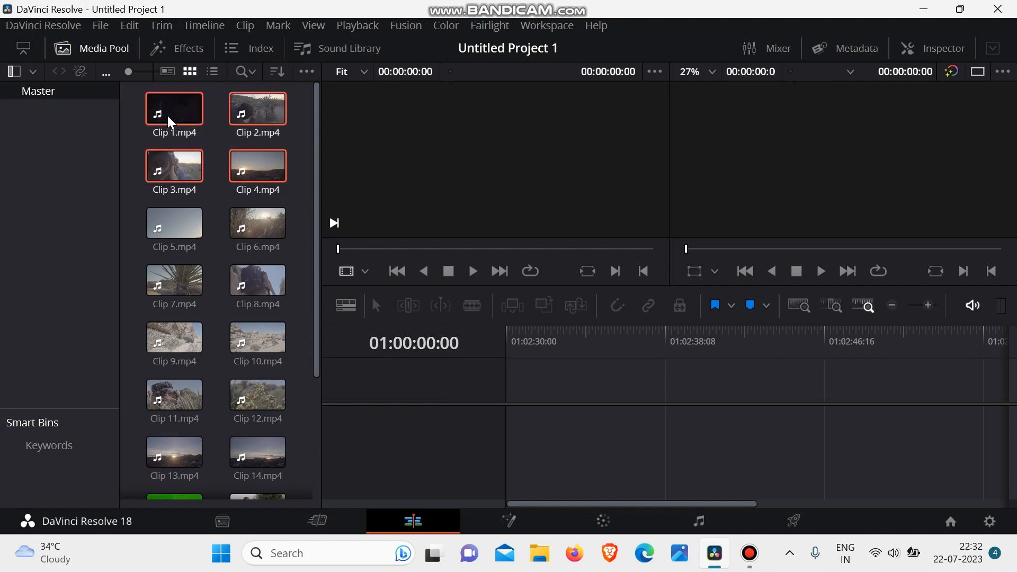
left_click_drag(258, 169, 513, 423)
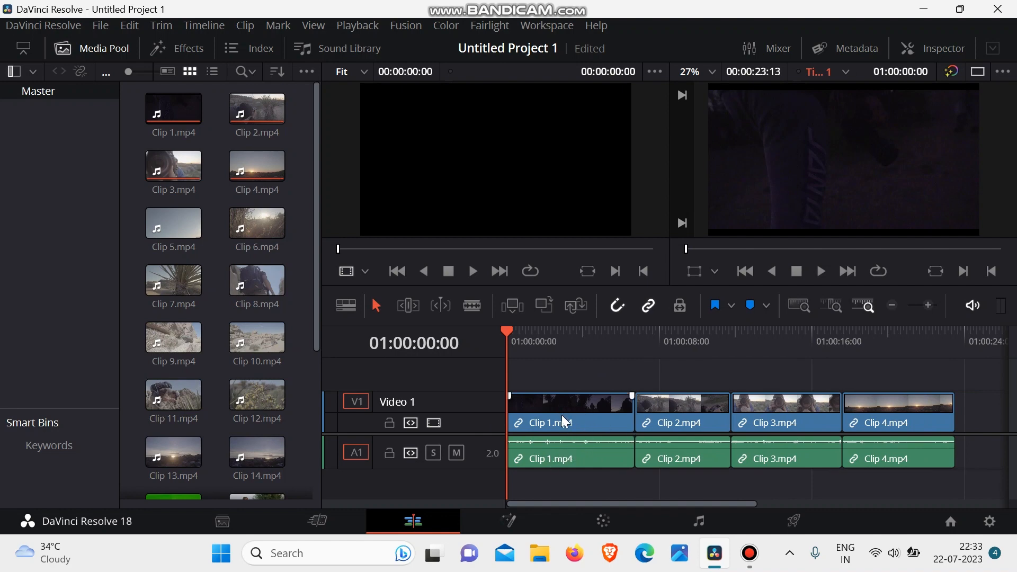
left_click_drag(503, 334, 845, 399)
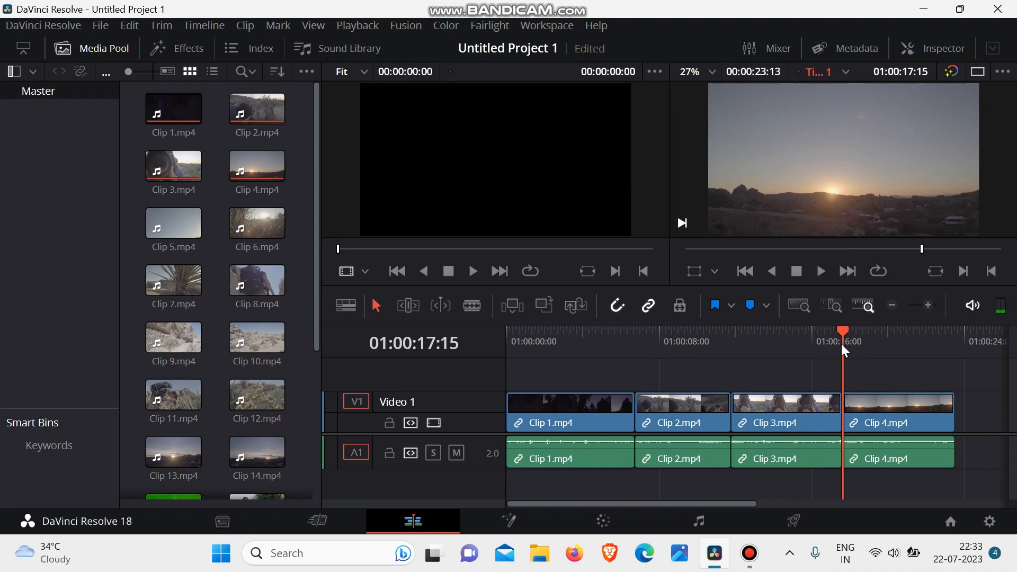
left_click_drag(842, 345, 495, 370)
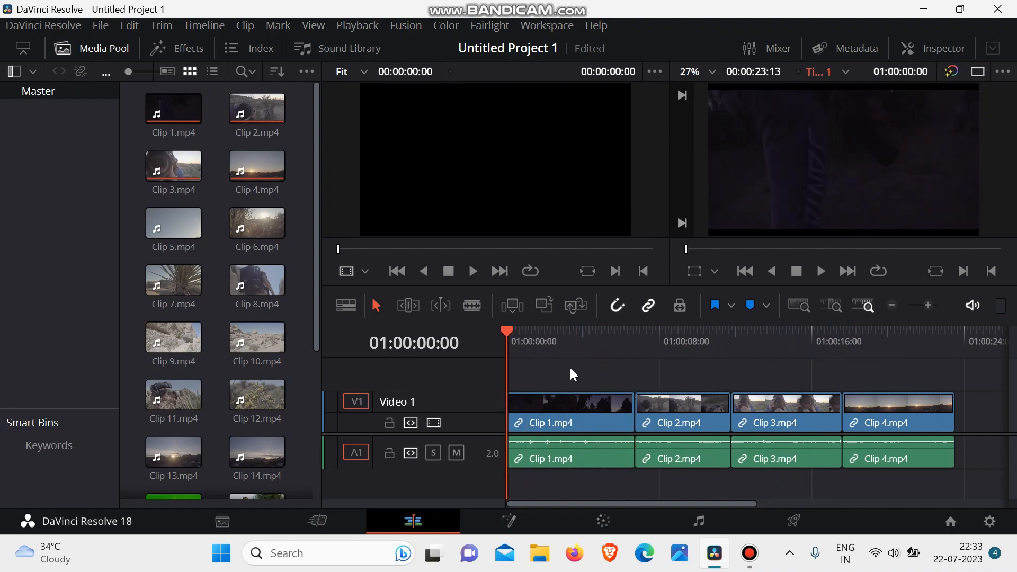
key("ctrl+z")
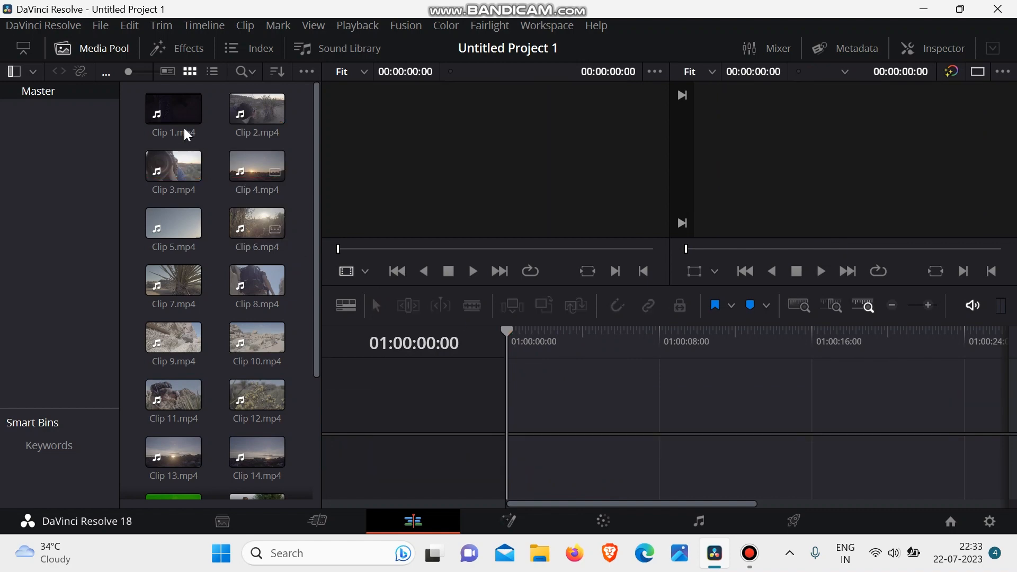
- Add Clip 1, Clip 2, Clip 3 and Clip 8 one after another to track V1 of the timeline
left_click_drag(183, 130, 504, 429)
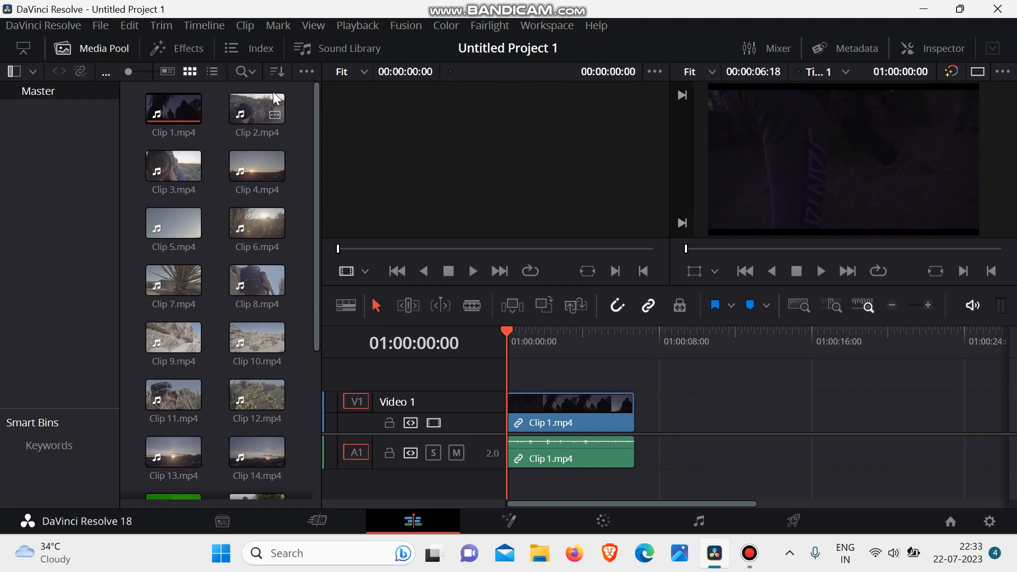
left_click_drag(276, 99, 646, 422)
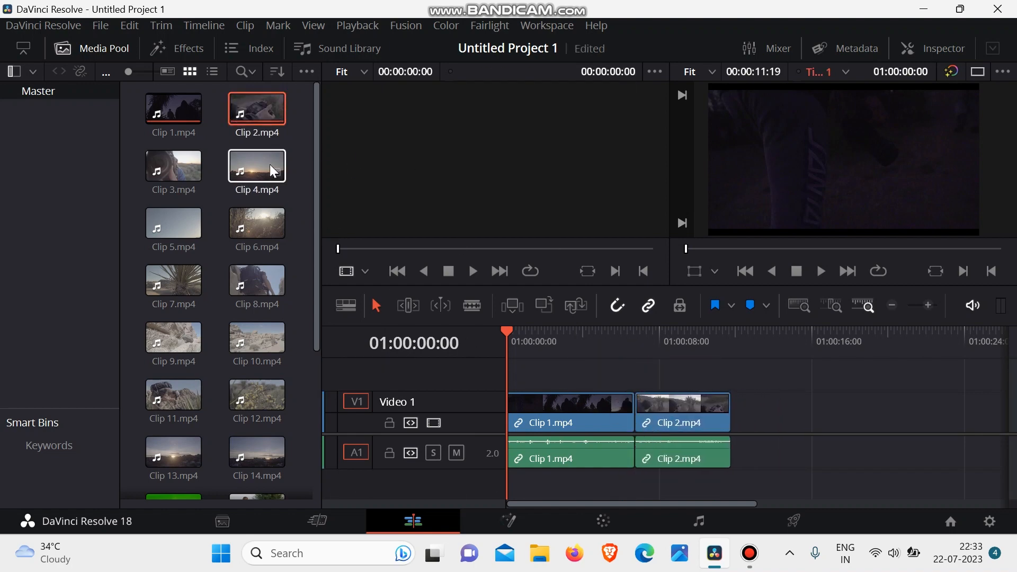
left_click_drag(181, 166, 733, 439)
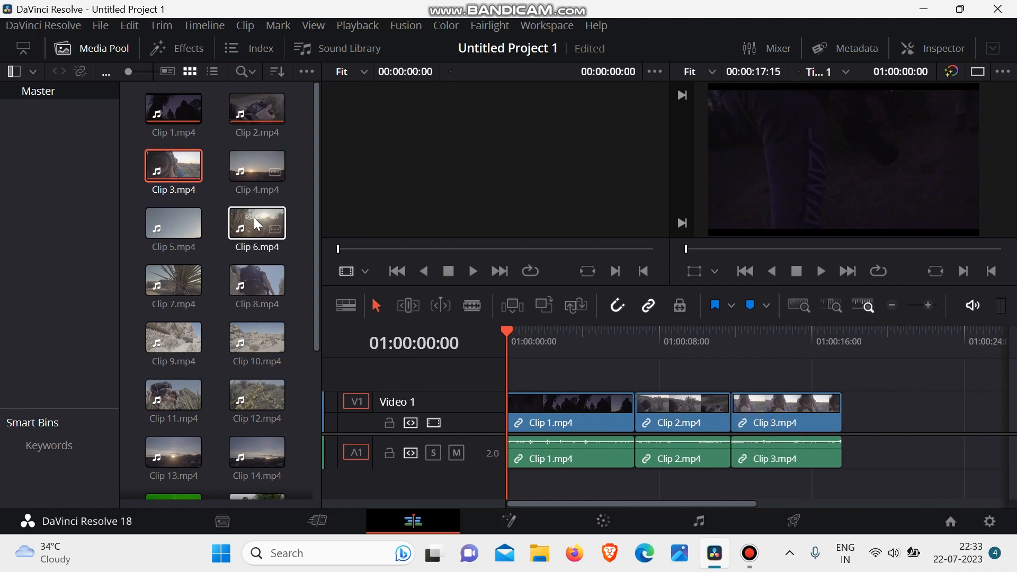
left_click(261, 290)
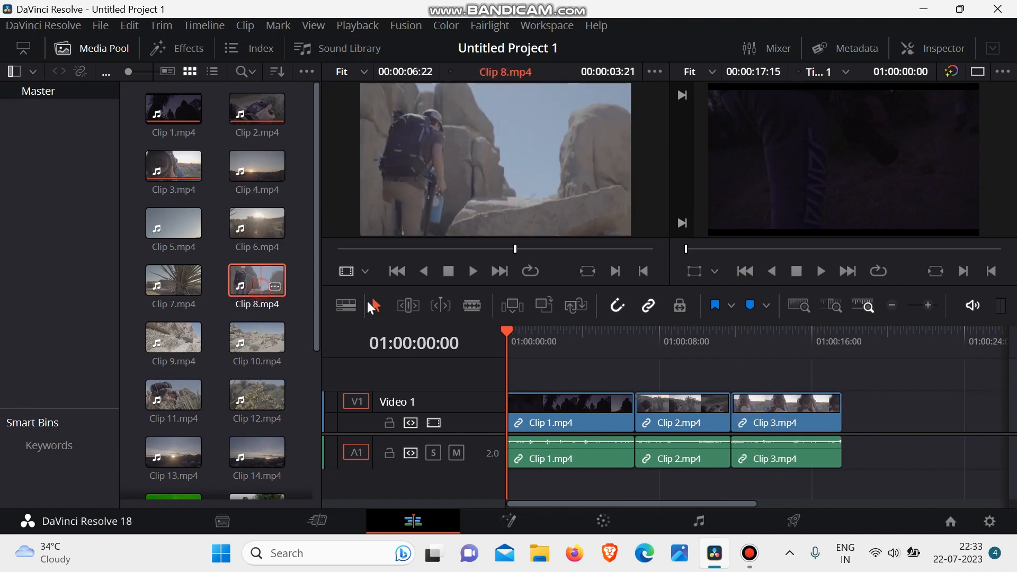
left_click_drag(372, 307, 851, 431)
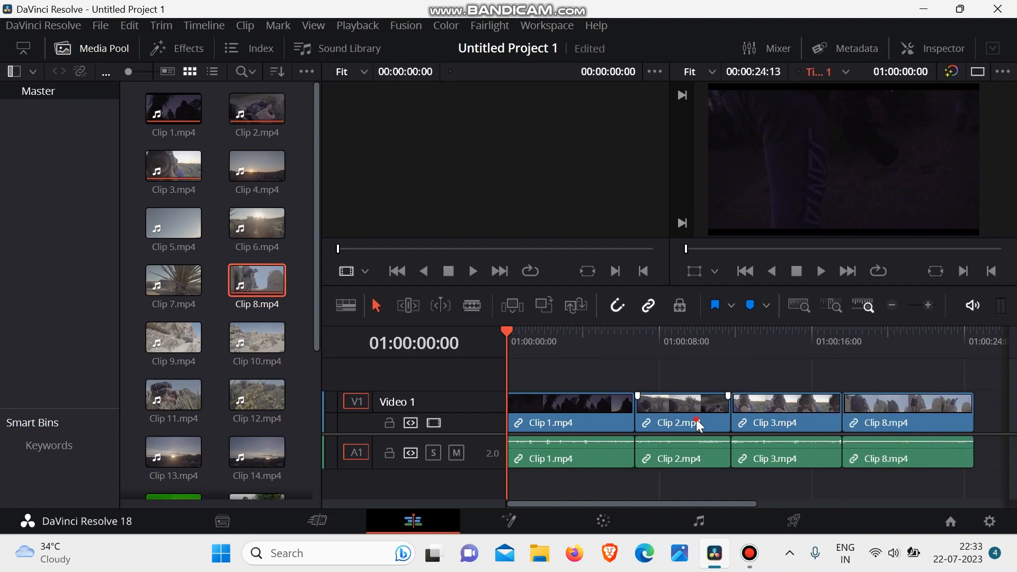
- Move Clip 2 on the timeline so it overlaps the end of Clip 3 and the start of Clip 8
left_click_drag(696, 419, 872, 425)
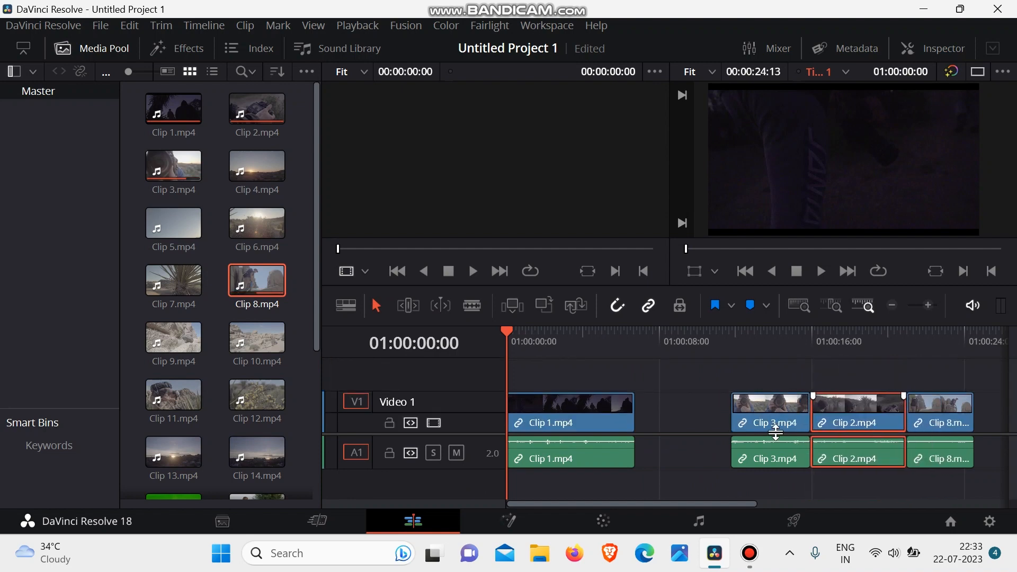
- Try to close the gaps on track V1 by moving Clip 3, Clip 2 and Clip 8 back behind Clip 1
left_click_drag(771, 421, 665, 408)
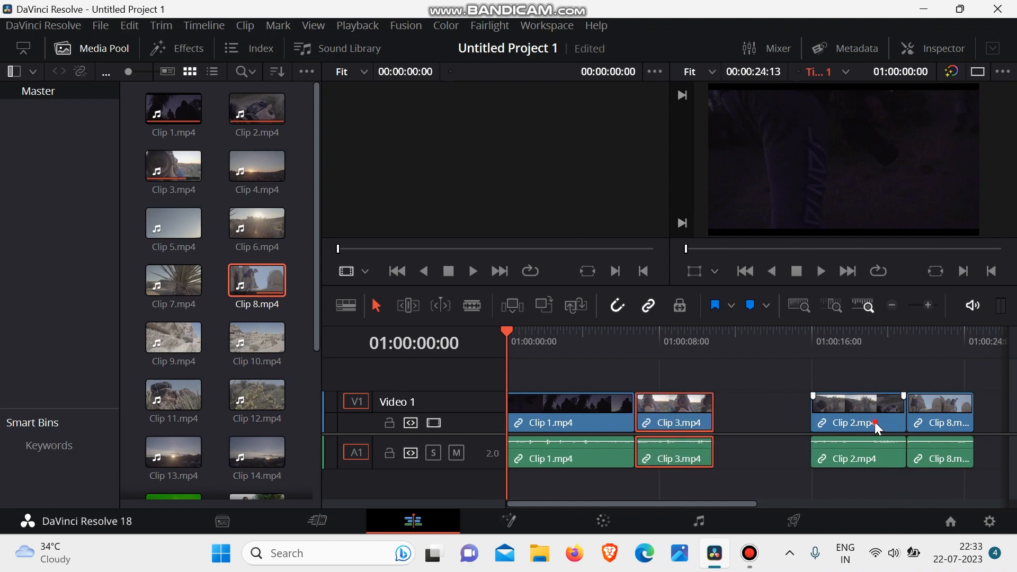
left_click_drag(877, 428, 784, 422)
left_click(938, 424)
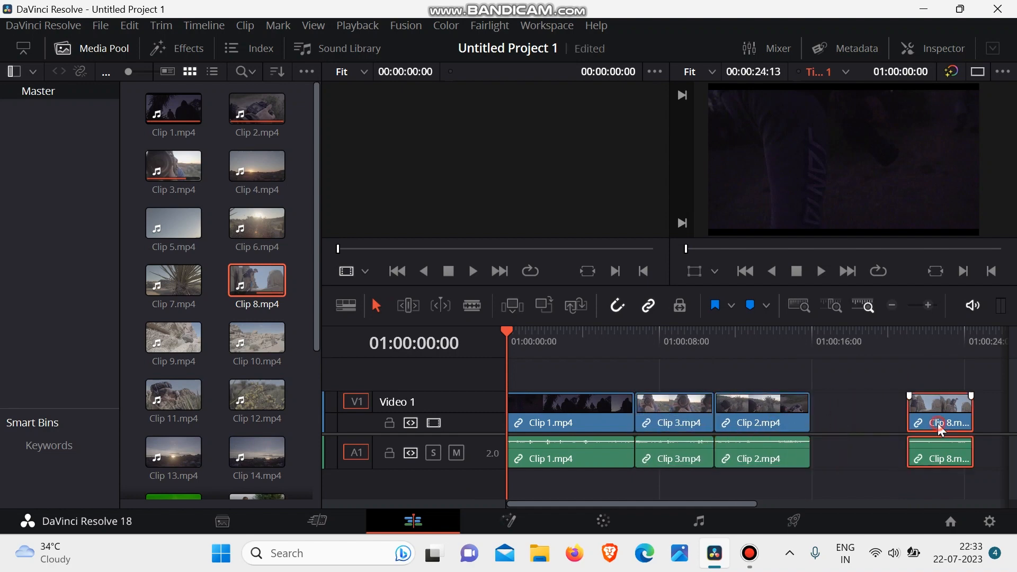
left_click_drag(938, 424, 810, 424)
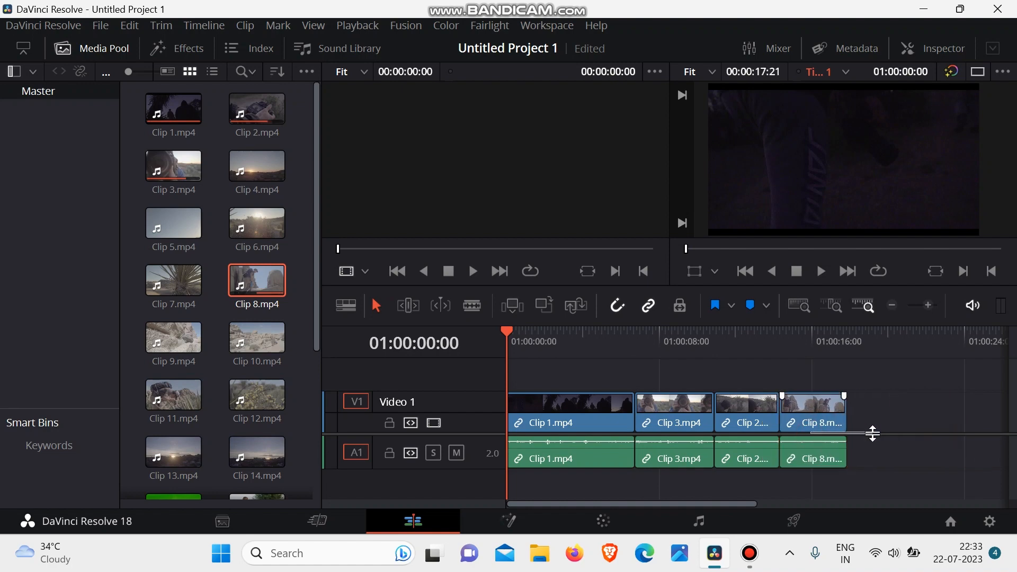
- Undo the recent clip moves so the timeline runs Clip 1, Clip 2, Clip 3, Clip 8 again
key("ctrl+z")
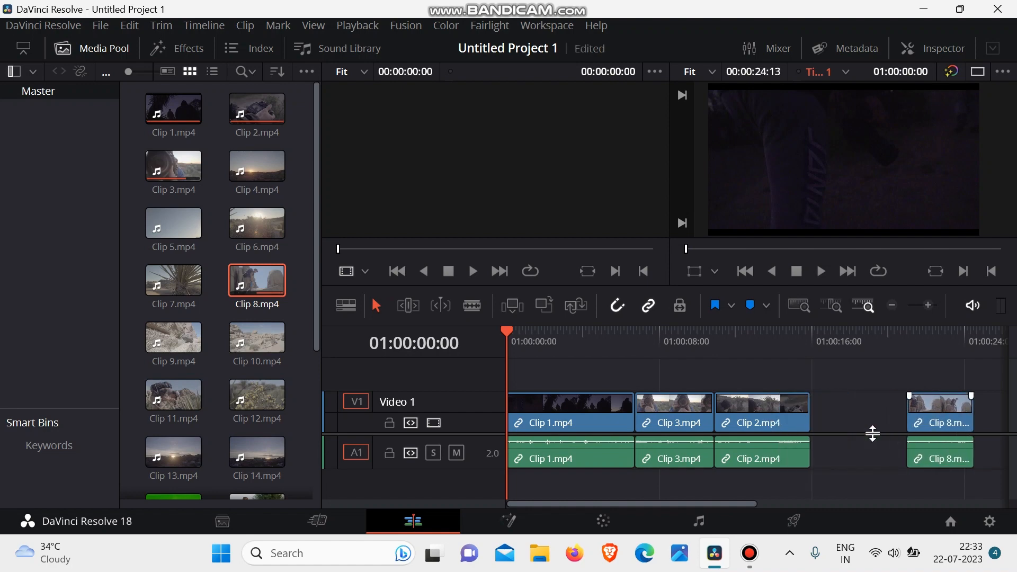
key("ctrl+z")
key("ctrl+z")
key("ctrl+z")
key("ctrl+z")
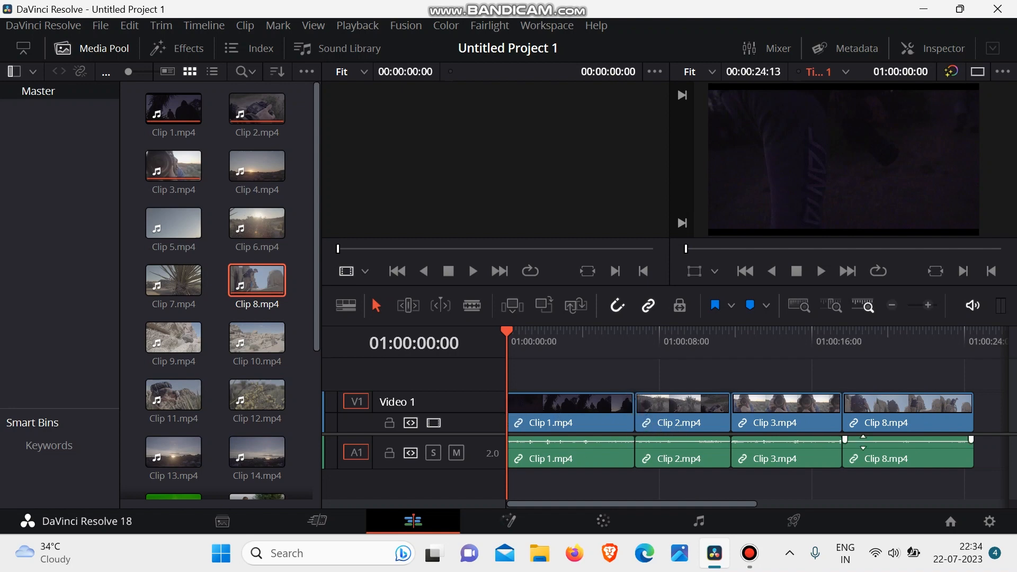
mouse_move(896, 409)
left_mouse_down()
mouse_move(911, 410)
mouse_move(888, 409)
left_mouse_up()
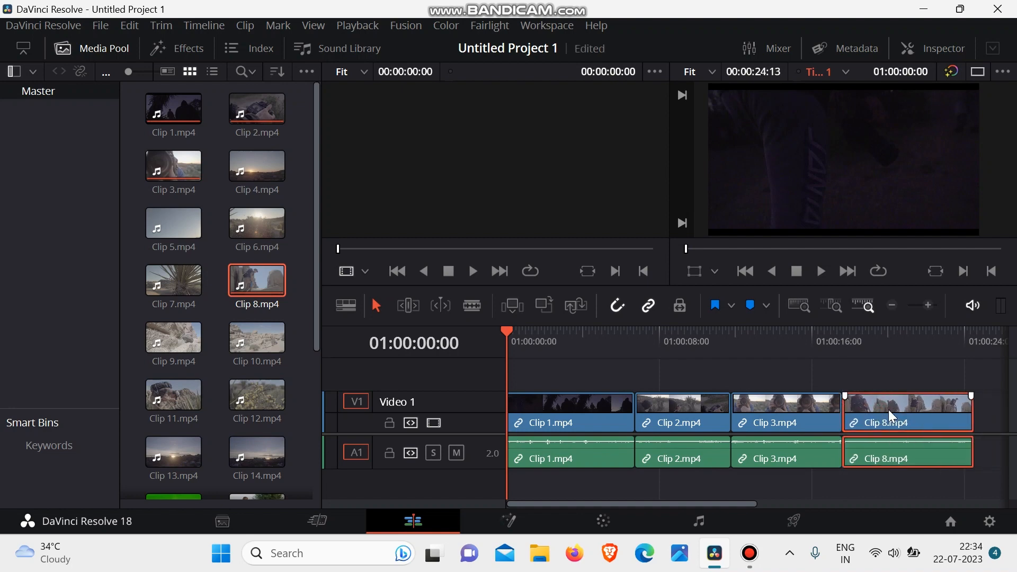
left_click(534, 338)
left_click_drag(535, 341, 494, 359)
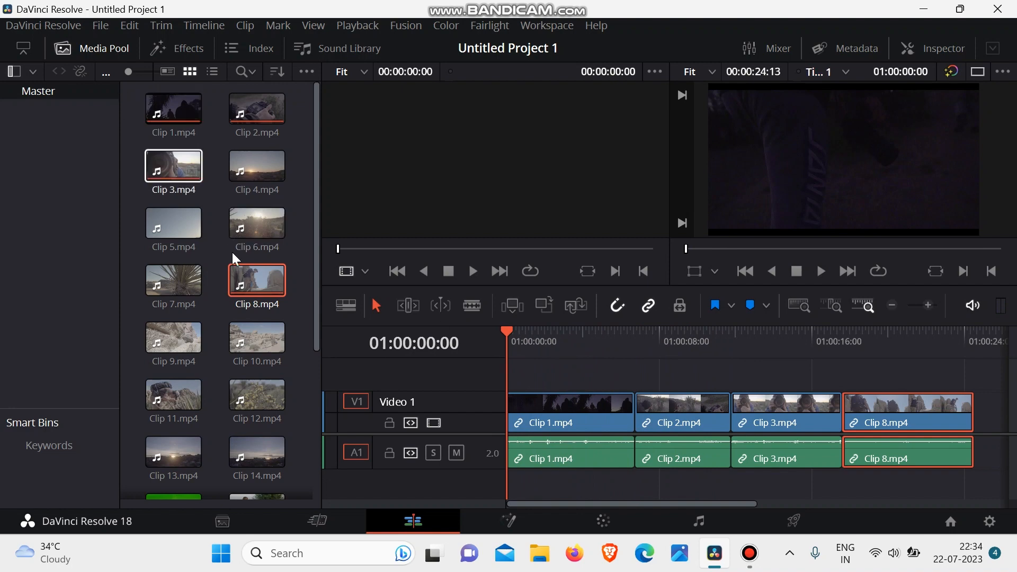
scroll(232, 253, "down", 5)
scroll(232, 253, "up", 5)
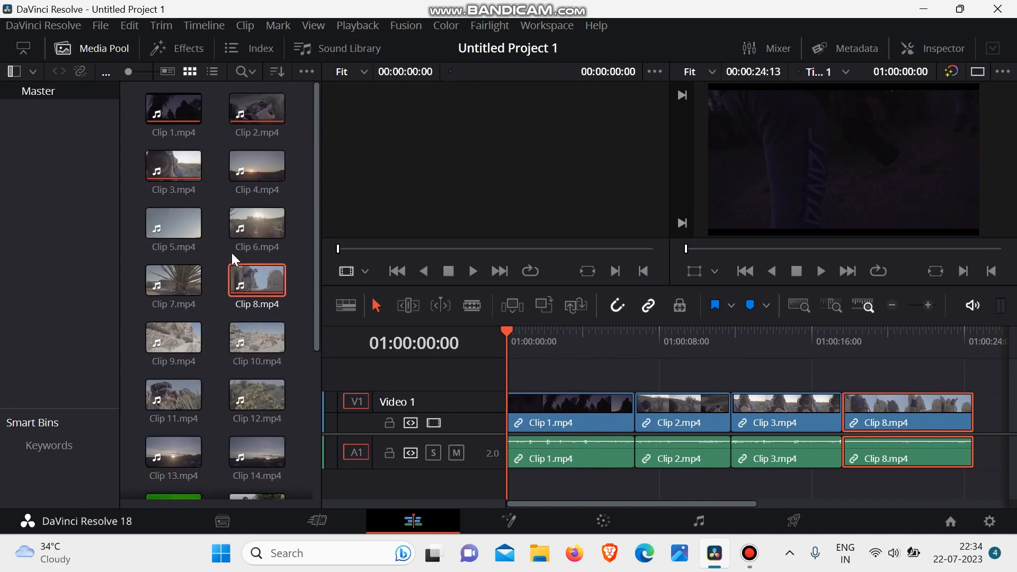
- Switch to the Cut page and import Sleepy Jake and Workout from the Music folder into the media pool
left_click(311, 523)
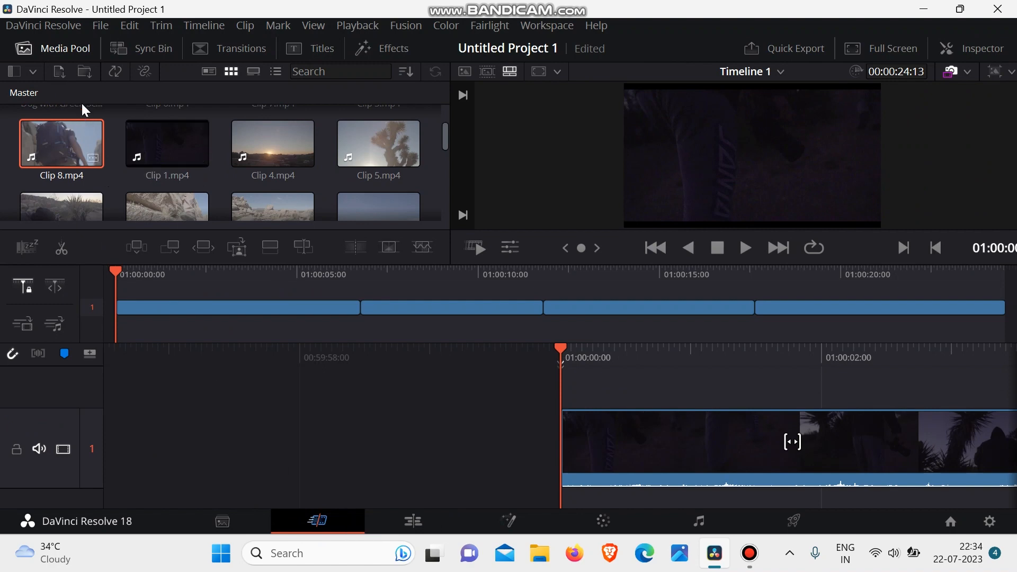
left_click(59, 71)
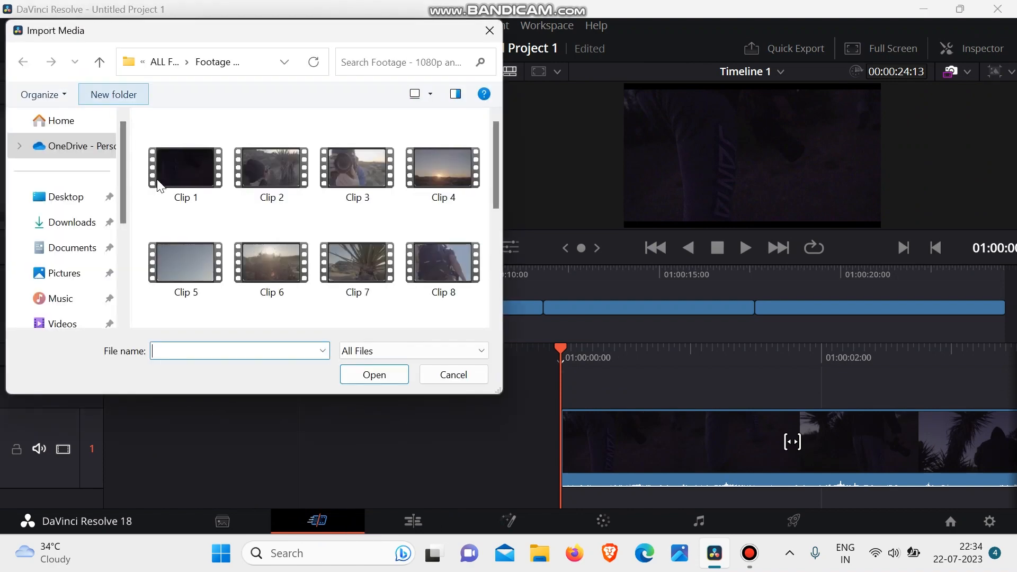
left_click(162, 62)
double_click(233, 199)
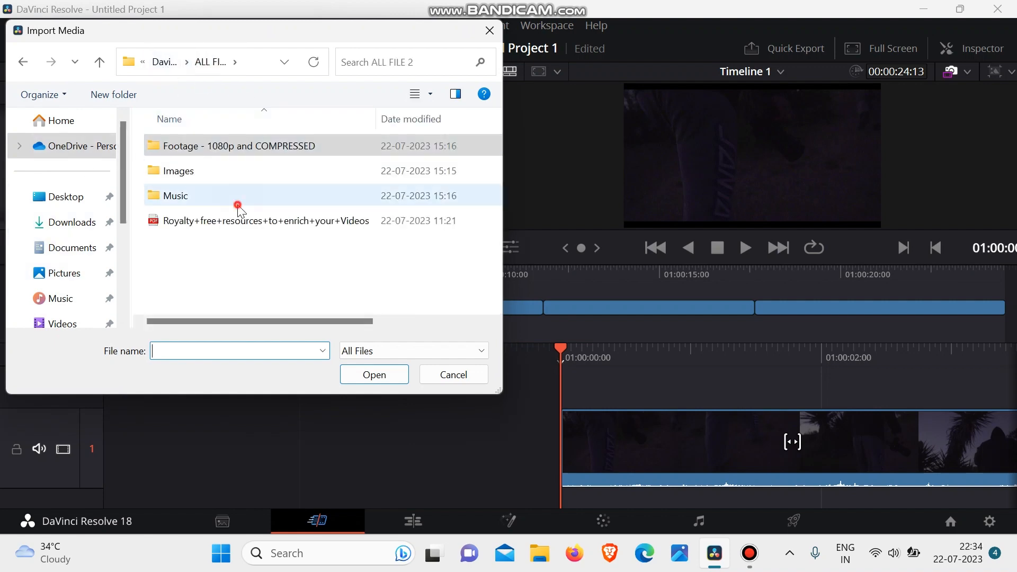
left_click_drag(218, 189, 230, 134)
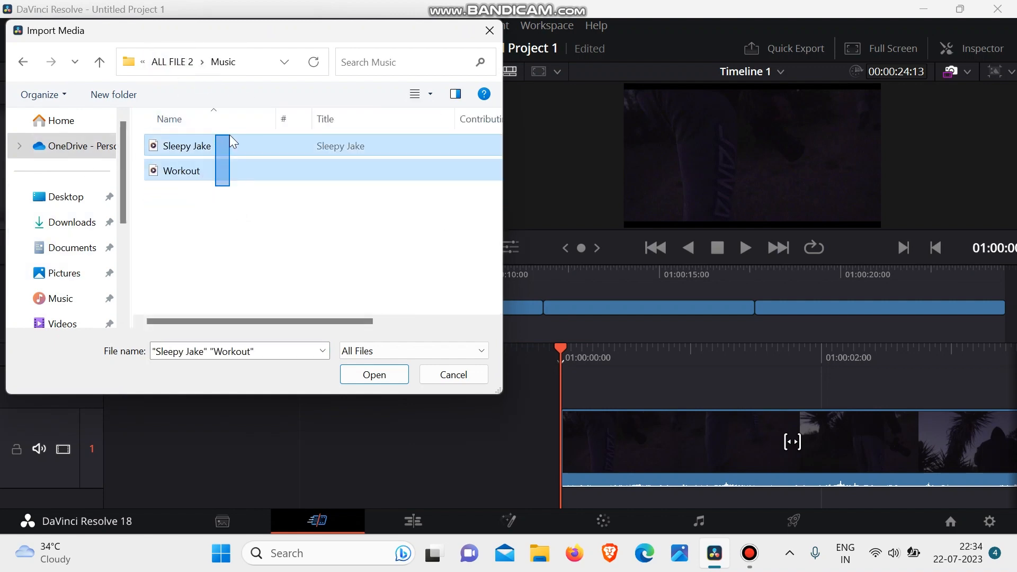
left_click(374, 375)
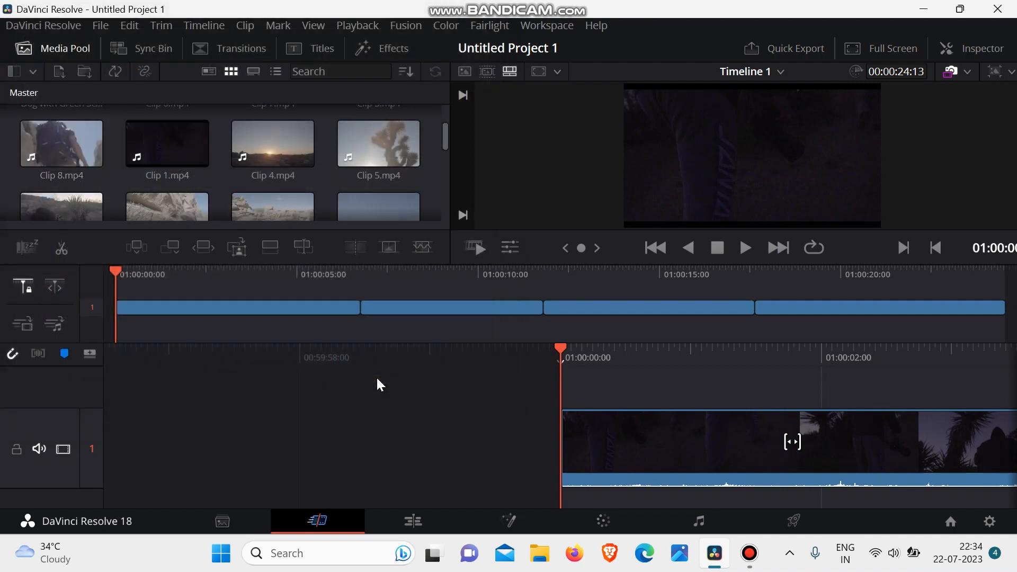
- Look through the Cut page's media pool for the imported Sleepy Jake and Workout music files
scroll(228, 162, "down", 5)
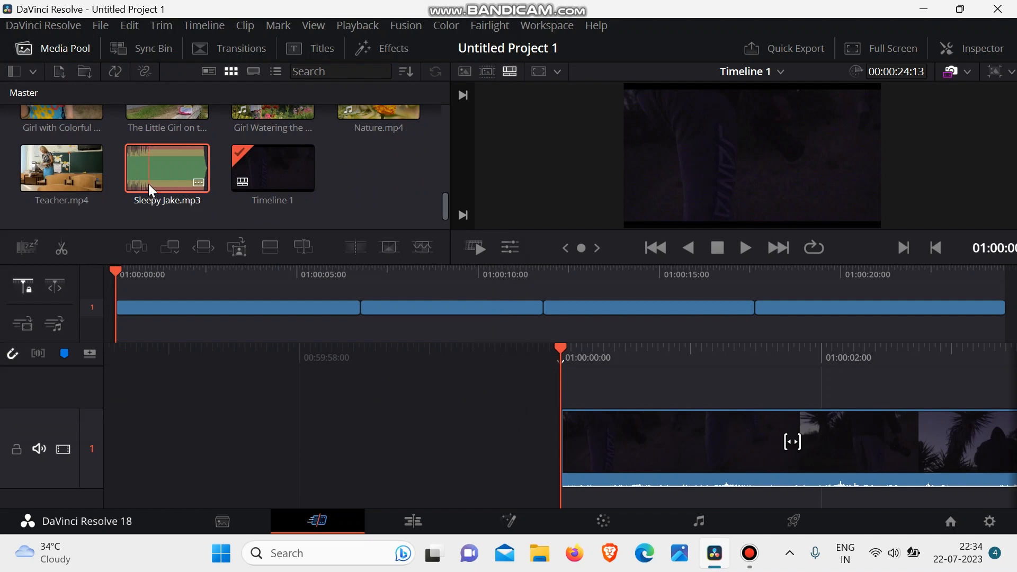
scroll(153, 183, "up", 2)
scroll(153, 183, "down", 2)
left_click(225, 217)
scroll(225, 216, "up", 3)
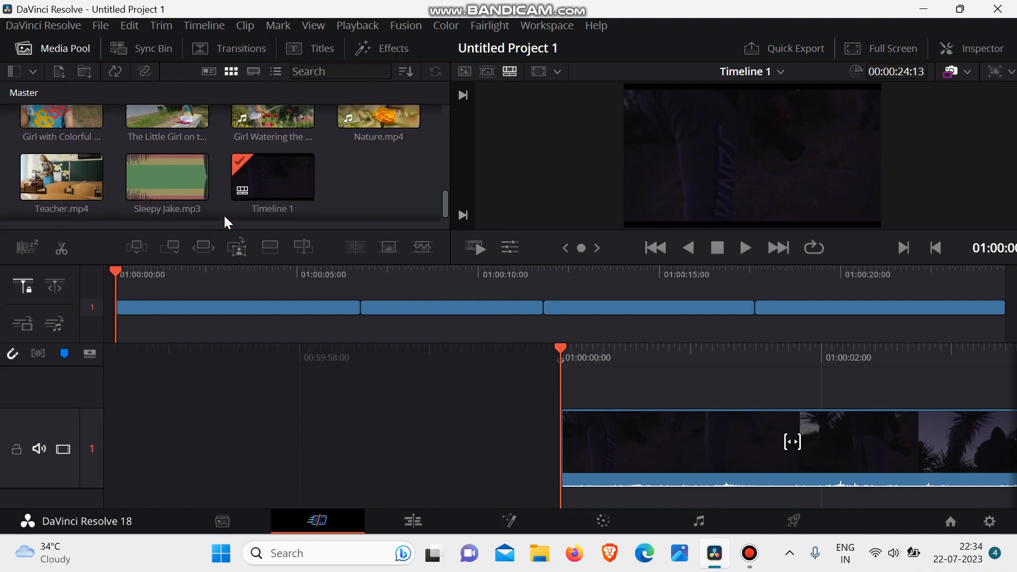
scroll(223, 214, "up", 6)
left_click(348, 187)
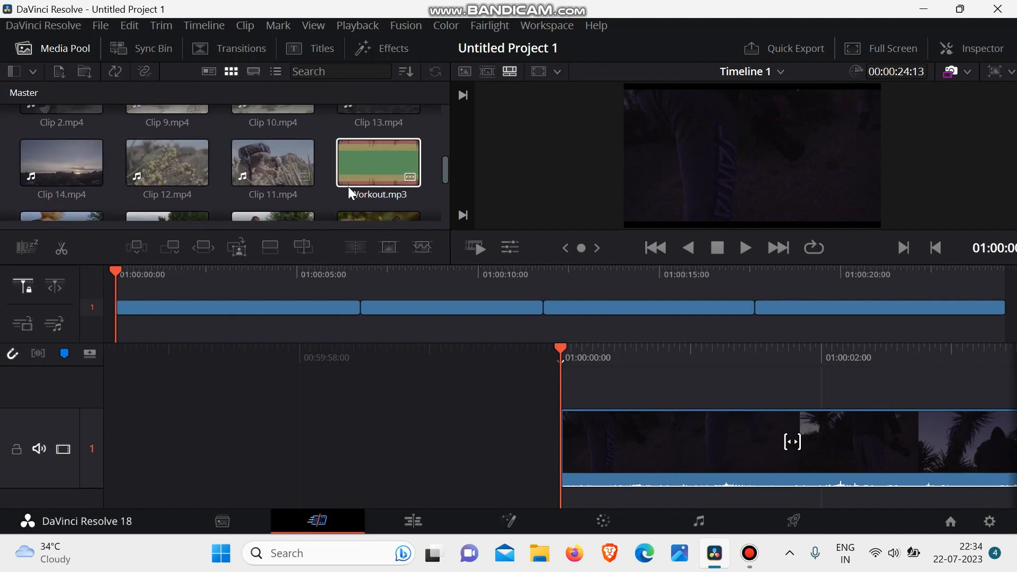
scroll(357, 182, "down", 6)
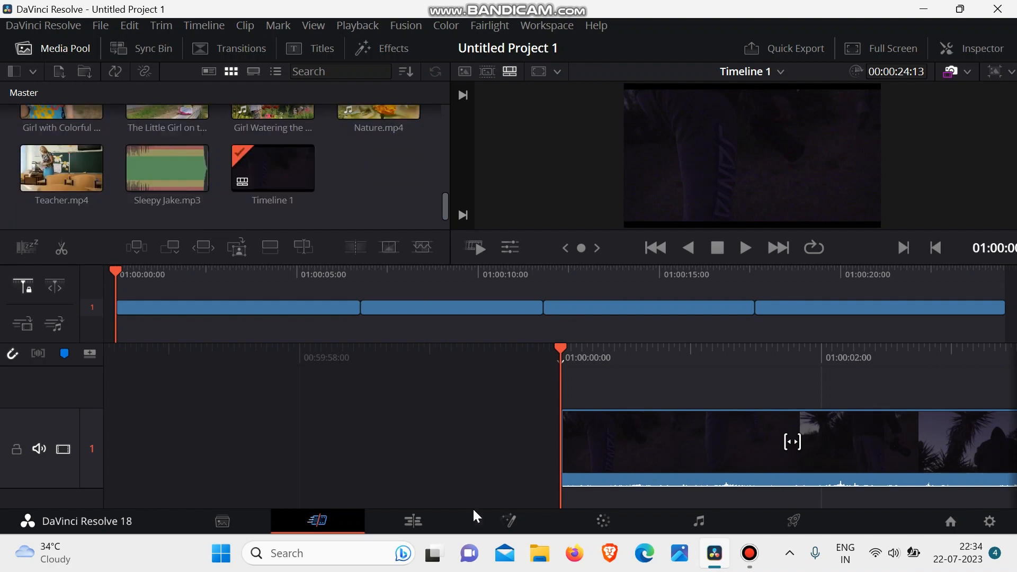
- Return to the Edit page, open Sleepy Jake.mp3 in the source viewer and lower the system volume to 12
left_click(411, 513)
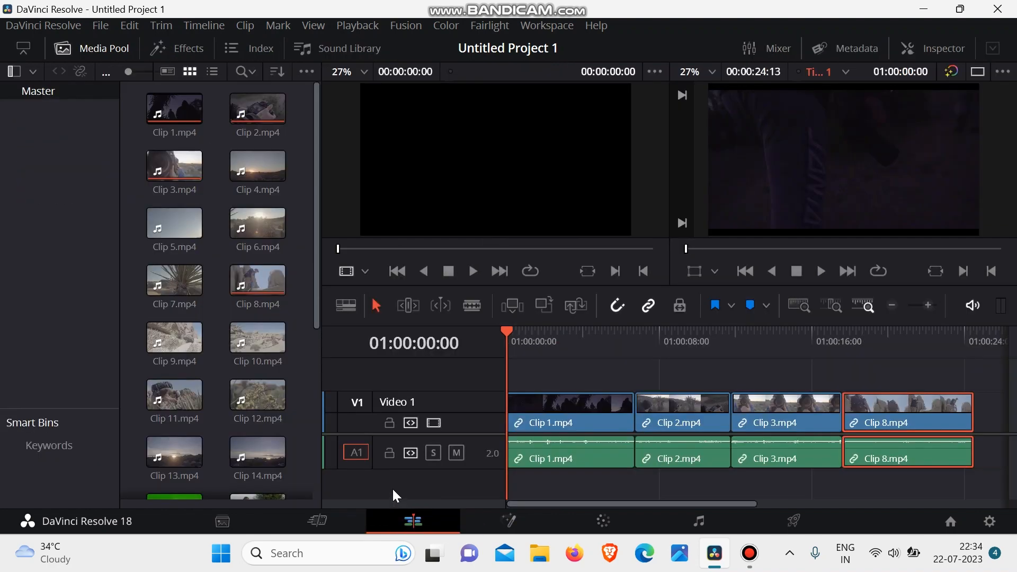
scroll(222, 318, "down", 5)
double_click(193, 402)
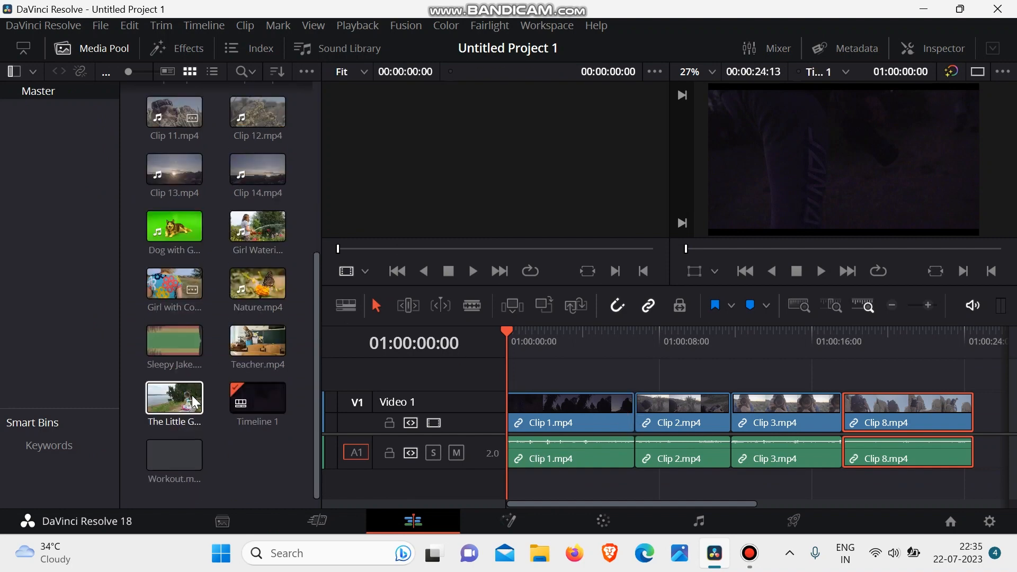
double_click(181, 344)
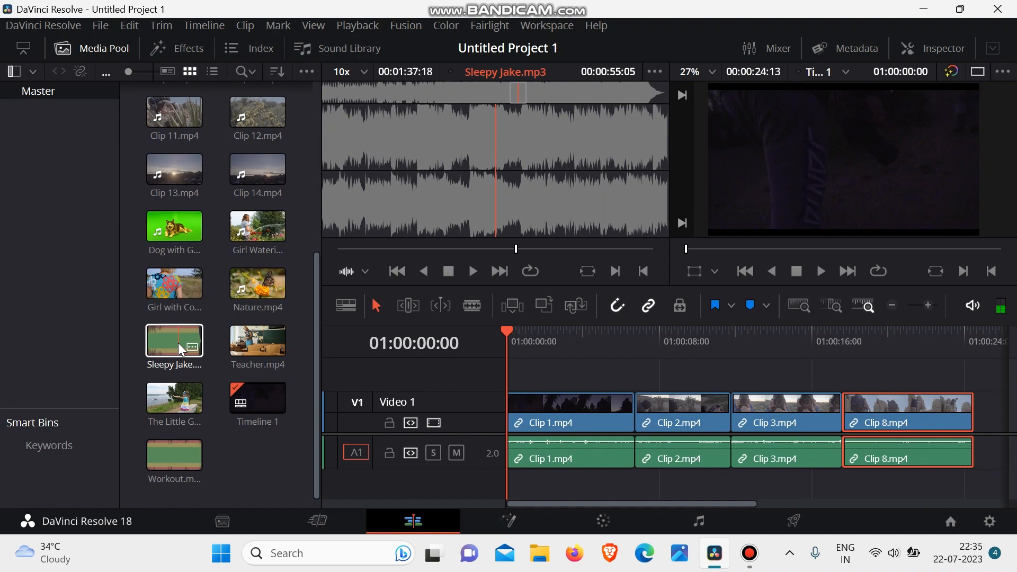
key("XF86AudioLowerVolume")
key("XF86AudioLowerVolume")
key("XF86AudioLowerVolume")
key("XF86AudioLowerVolume")
key("XF86AudioLowerVolume")
key("XF86AudioLowerVolume")
key("XF86AudioLowerVolume")
key("XF86AudioLowerVolume")
key("XF86AudioLowerVolume")
key("XF86AudioLowerVolume")
key("XF86AudioLowerVolume")
key("XF86AudioLowerVolume")
key("XF86AudioLowerVolume")
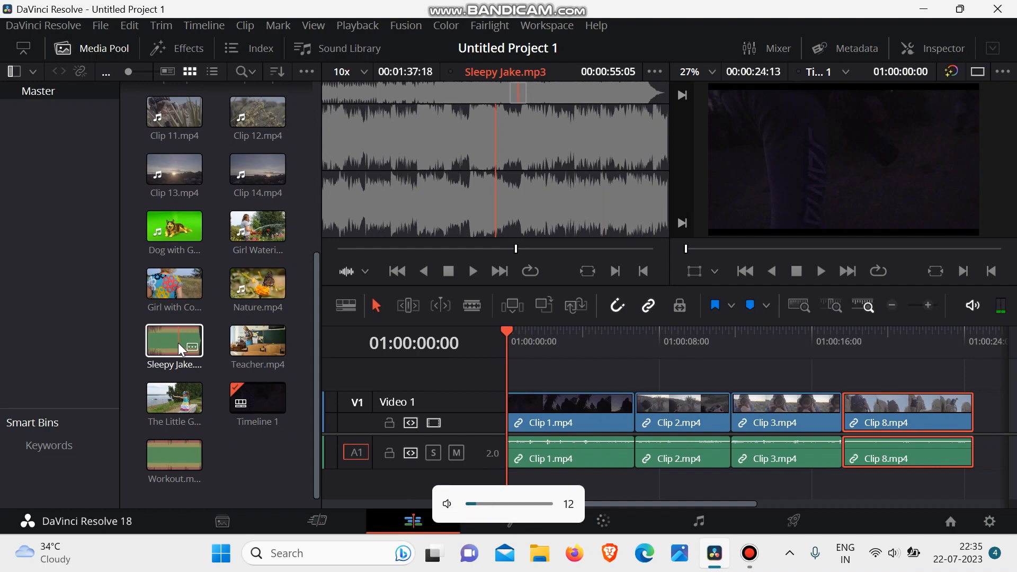
- Add Sleepy Jake.mp3 to a new audio track A2 beneath the clips, starting at the beginning of the timeline
left_click(221, 370)
left_click(169, 340)
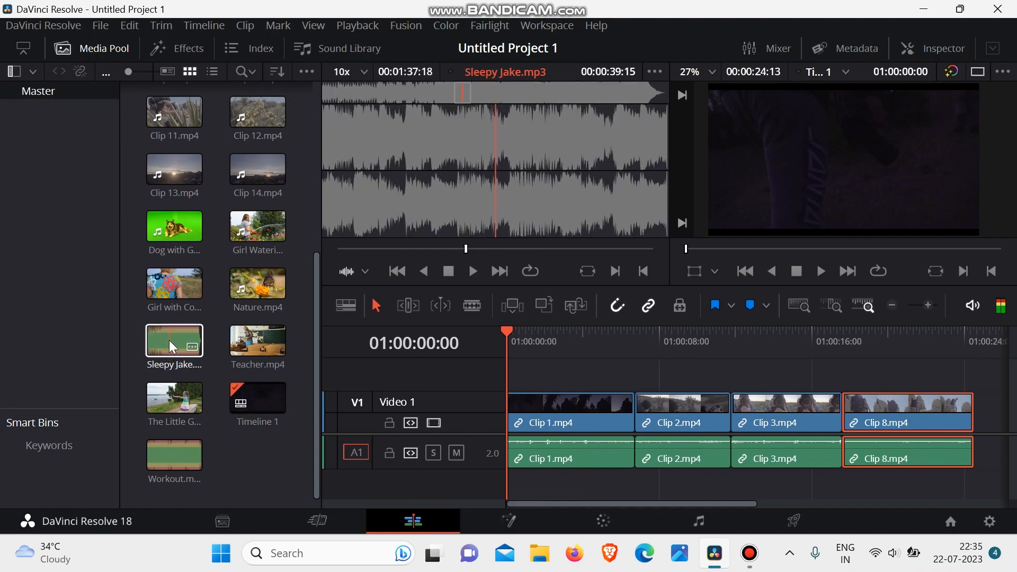
left_click_drag(170, 340, 509, 488)
- Examine how far the Sleepy Jake music extends along the timeline compared with the video clips
scroll(744, 388, "right", 5)
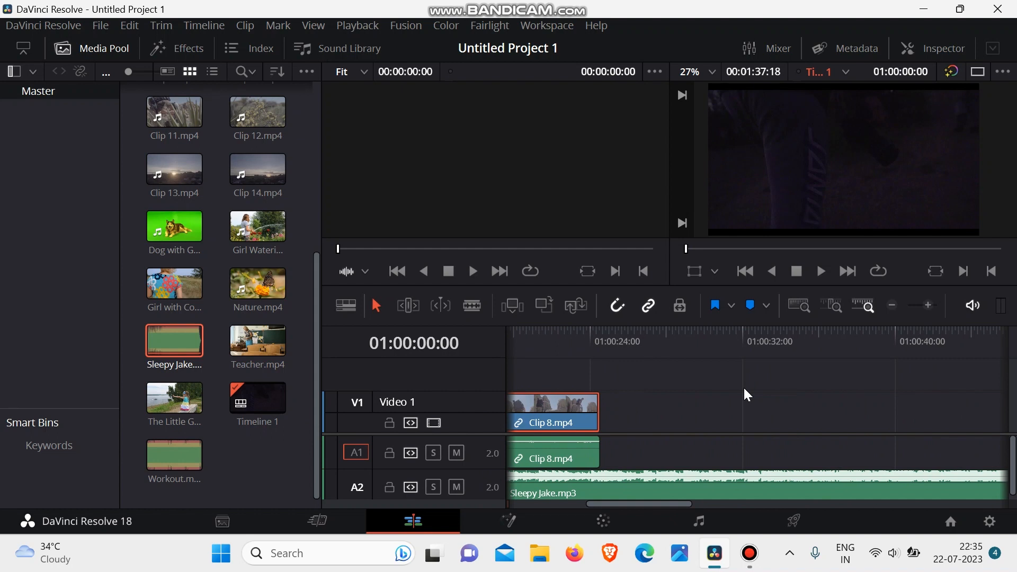
scroll(743, 386, "left", 5)
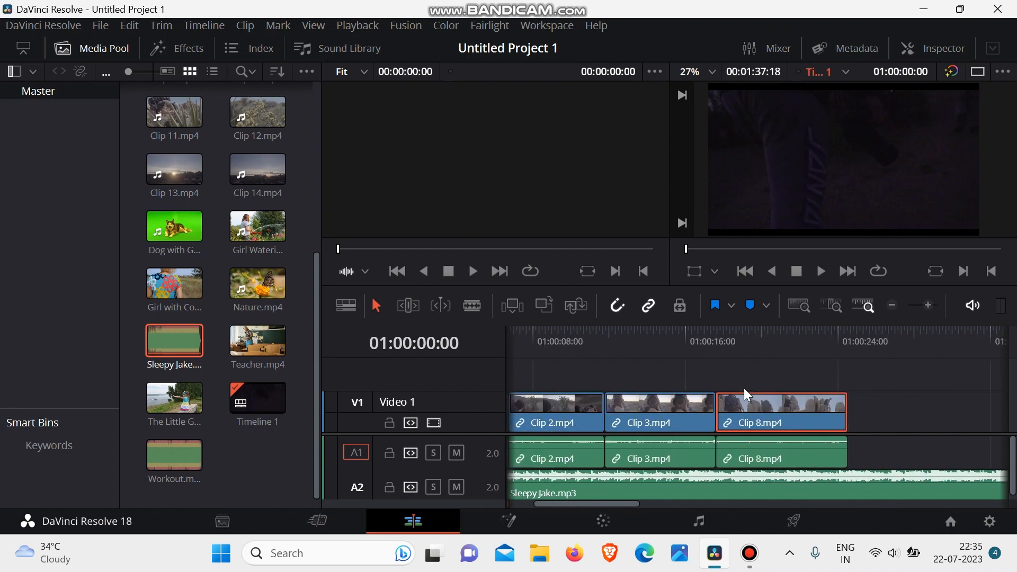
scroll(744, 388, "left", 2)
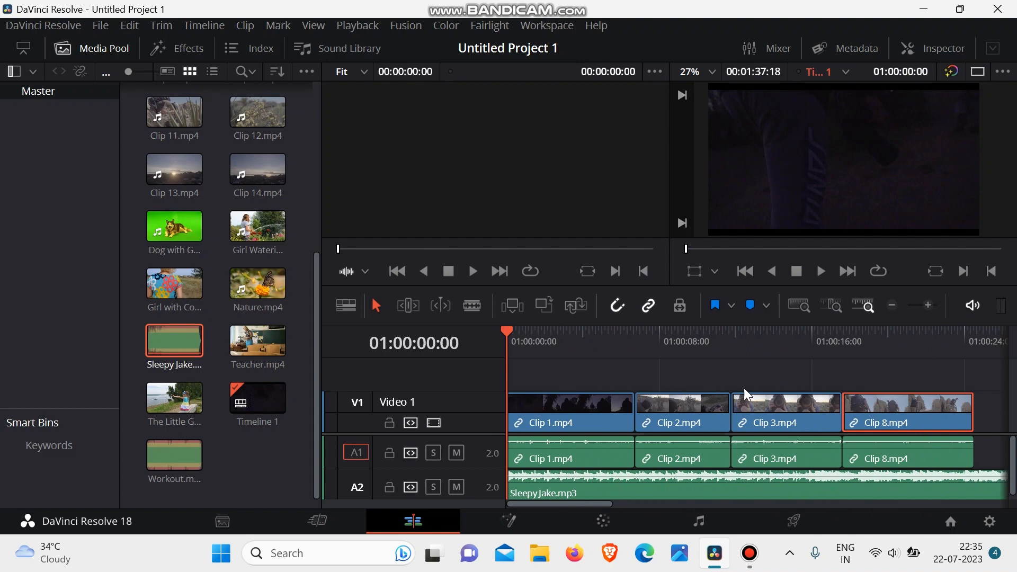
scroll(744, 389, "right", 15)
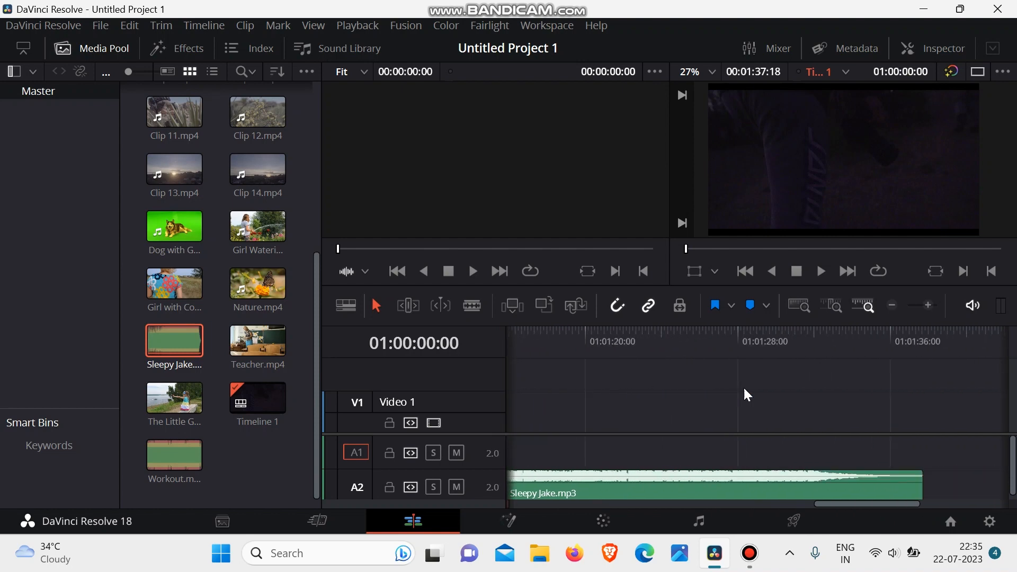
scroll(745, 389, "right", 8)
scroll(744, 389, "left", 9)
scroll(744, 389, "right", 3)
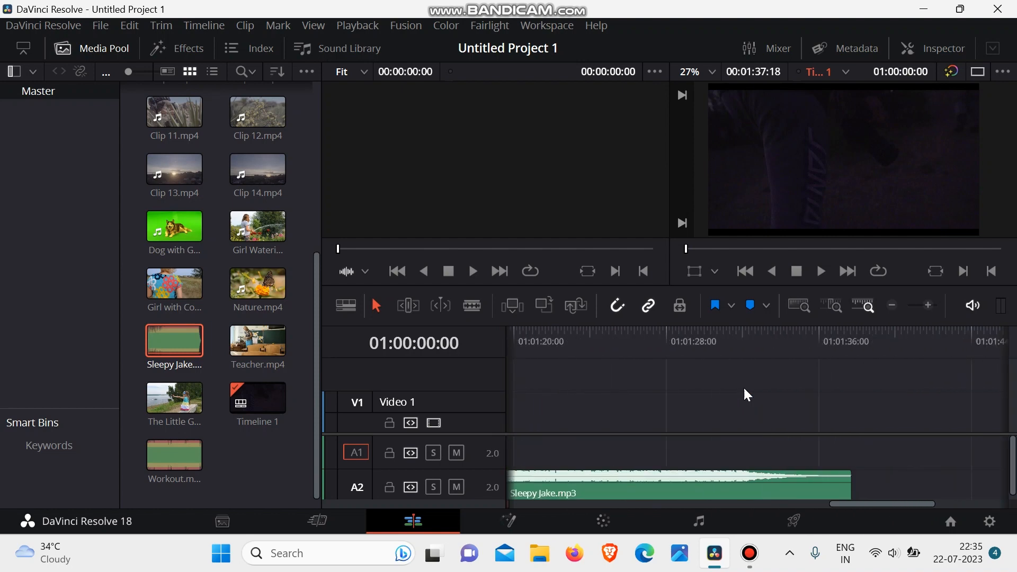
scroll(747, 395, "left", 4)
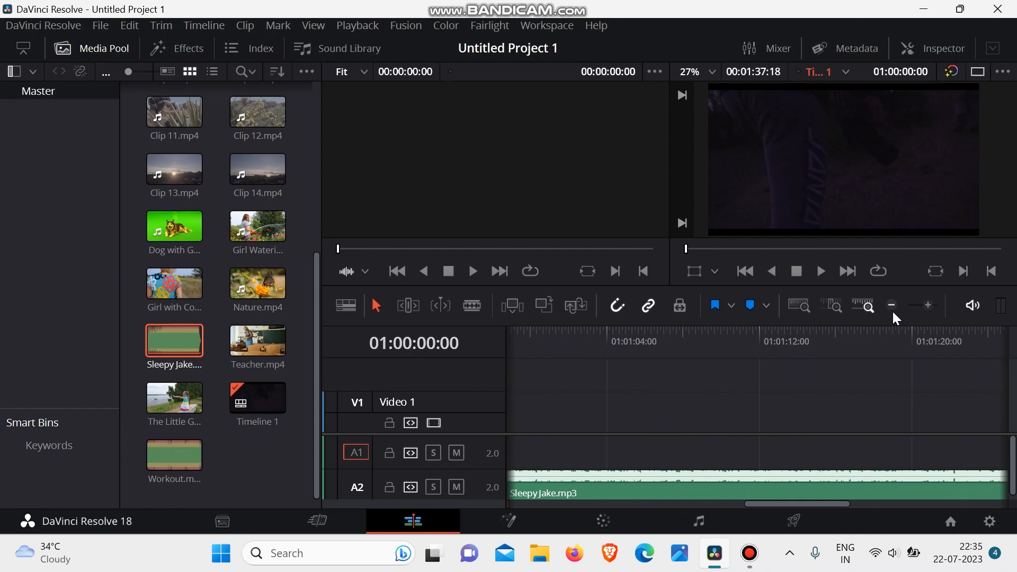
scroll(715, 450, "left", 4)
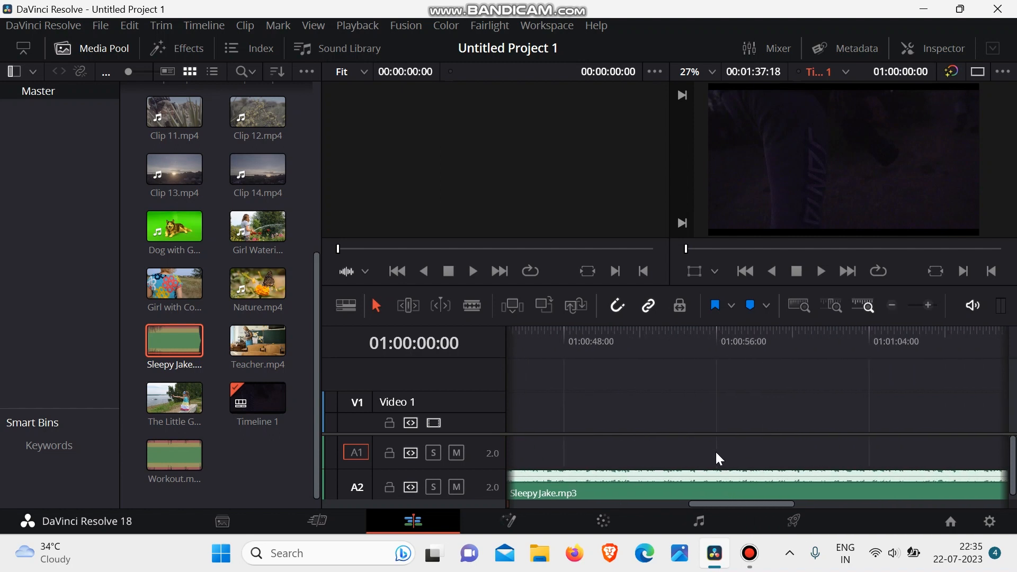
scroll(768, 421, "right", 12)
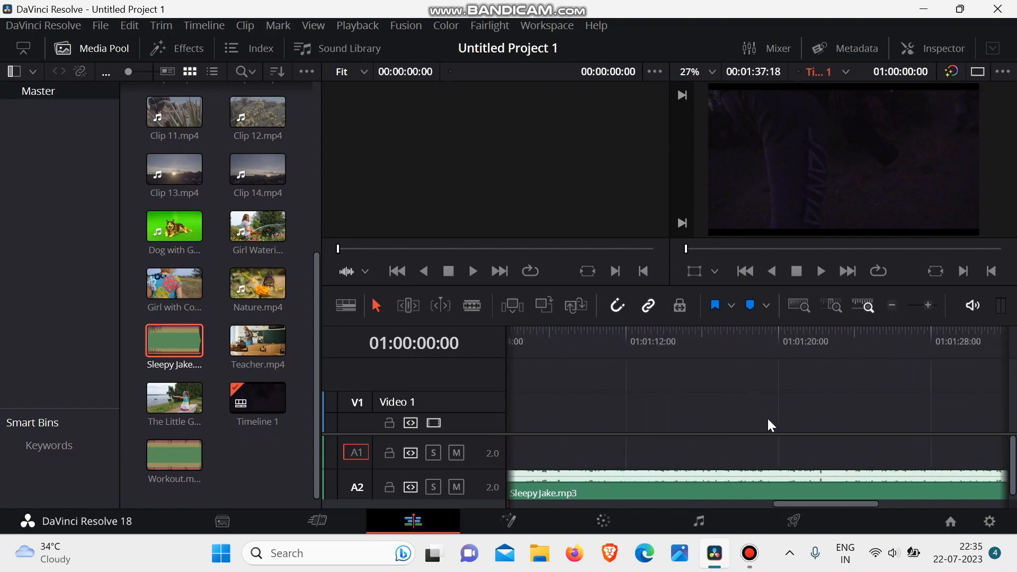
scroll(767, 419, "left", 3)
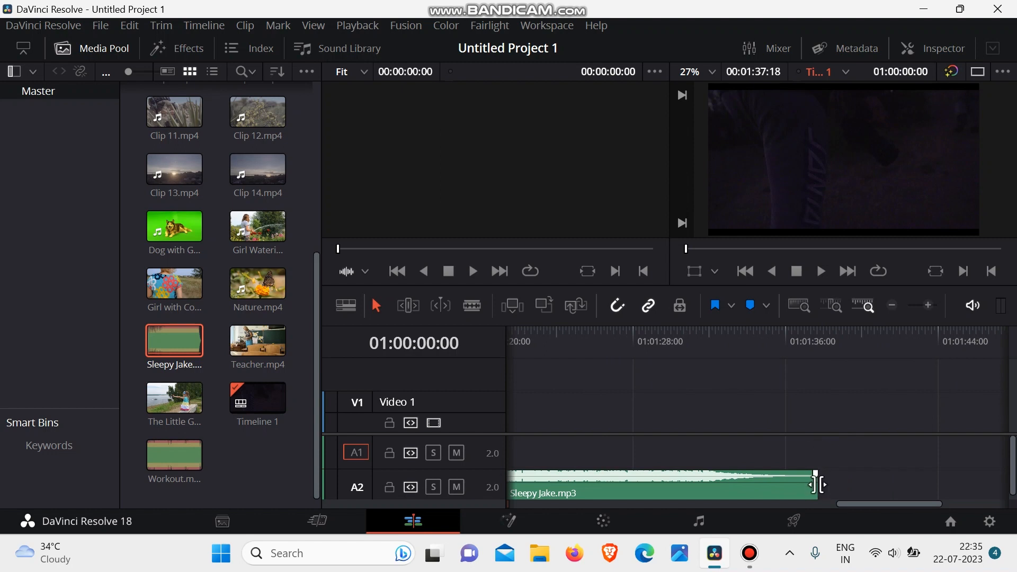
- Trim the end of Sleepy Jake.mp3 on track A2 so it ends together with Clip 8.mp4
left_click_drag(816, 485, 557, 479)
scroll(557, 479, "left", 5)
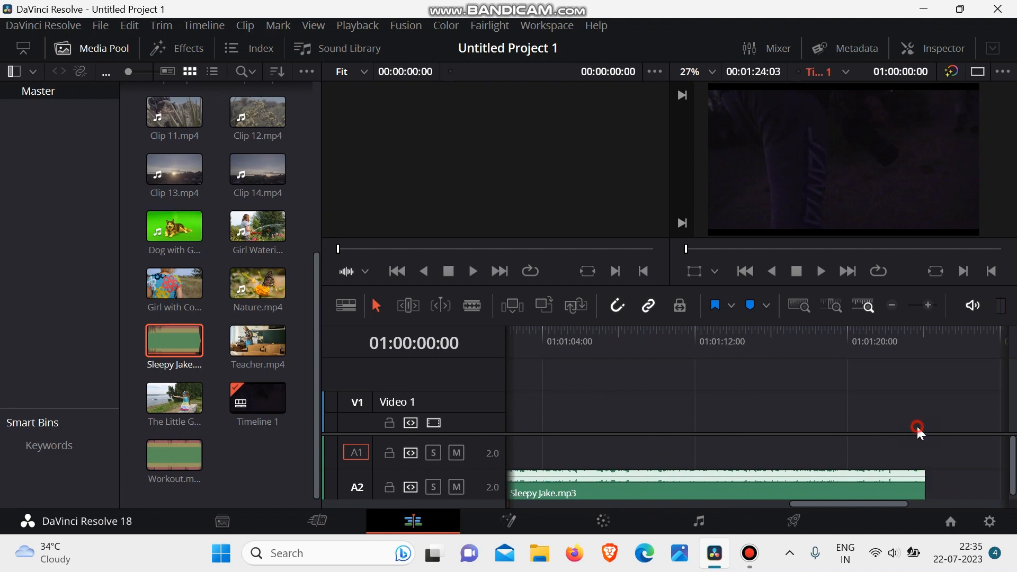
left_click_drag(925, 483, 566, 482)
scroll(565, 482, "left", 5)
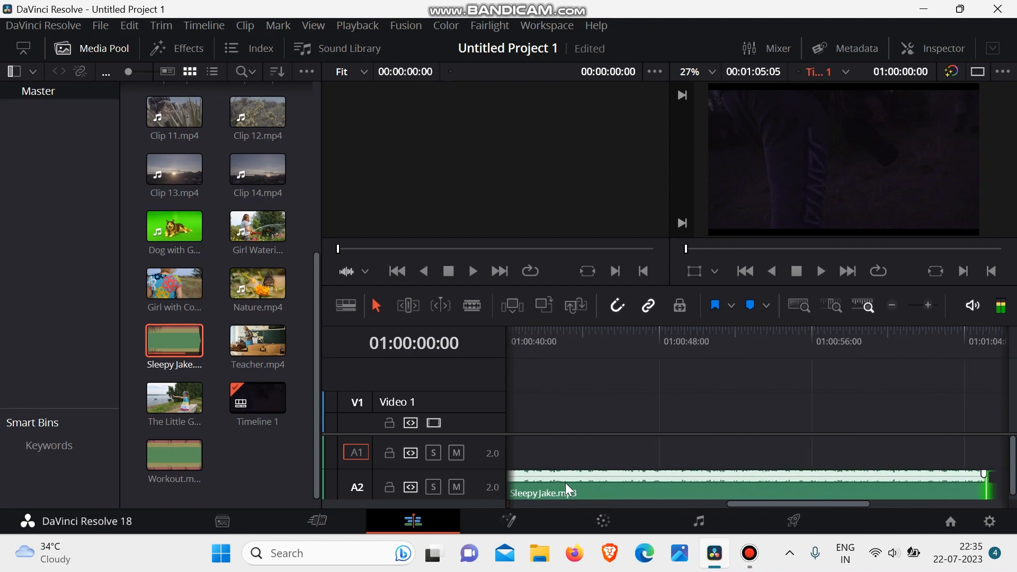
left_click_drag(920, 486, 575, 479)
scroll(575, 478, "left", 5)
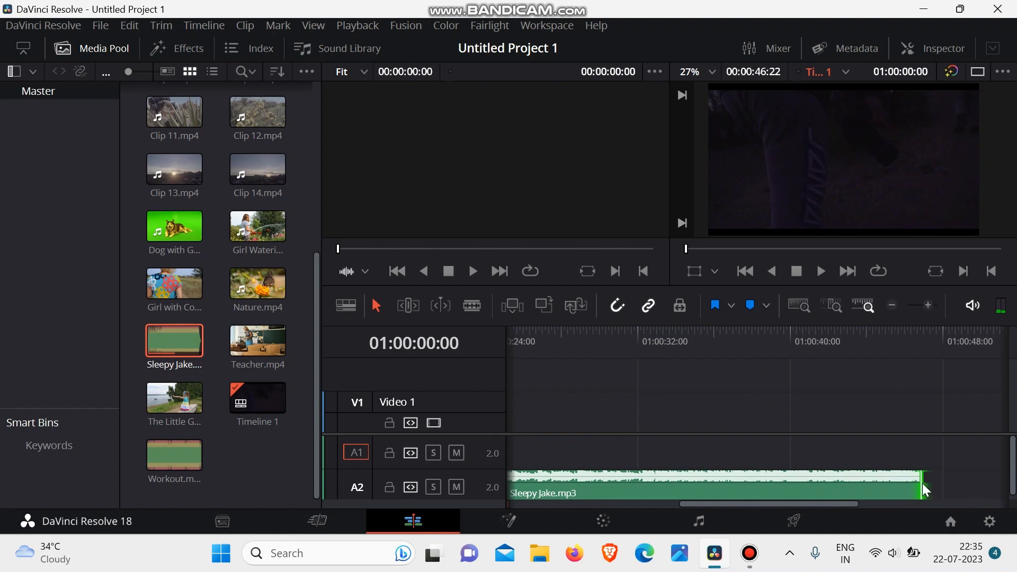
left_click(784, 481)
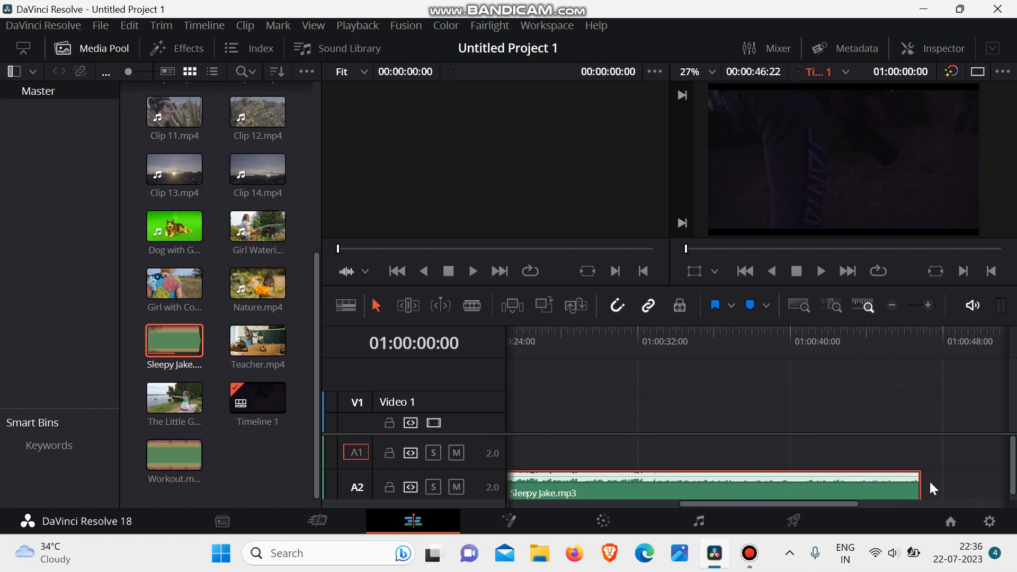
left_click_drag(918, 485, 608, 490)
scroll(610, 490, "left", 6)
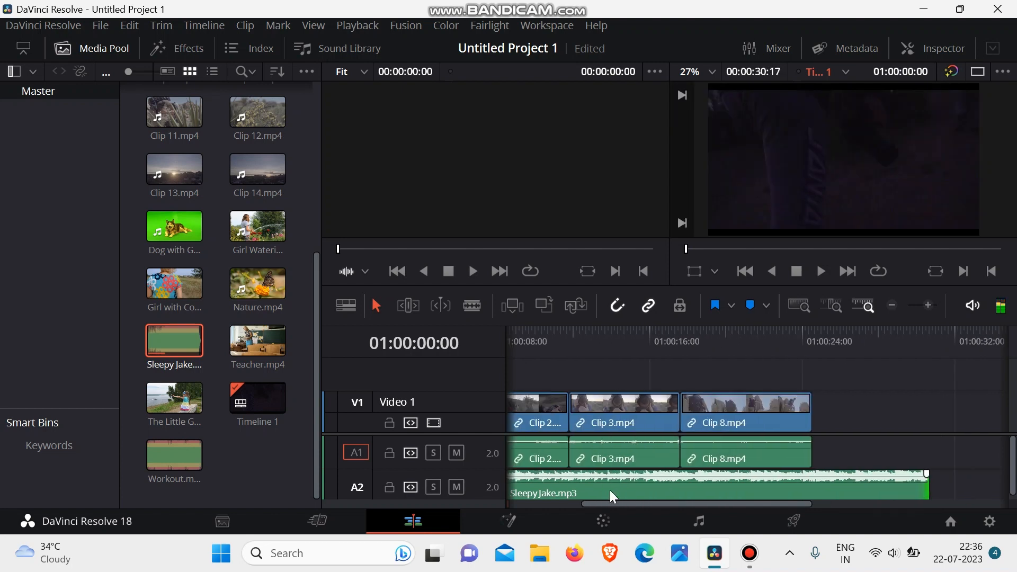
scroll(609, 491, "right", 2)
left_click_drag(822, 488, 710, 488)
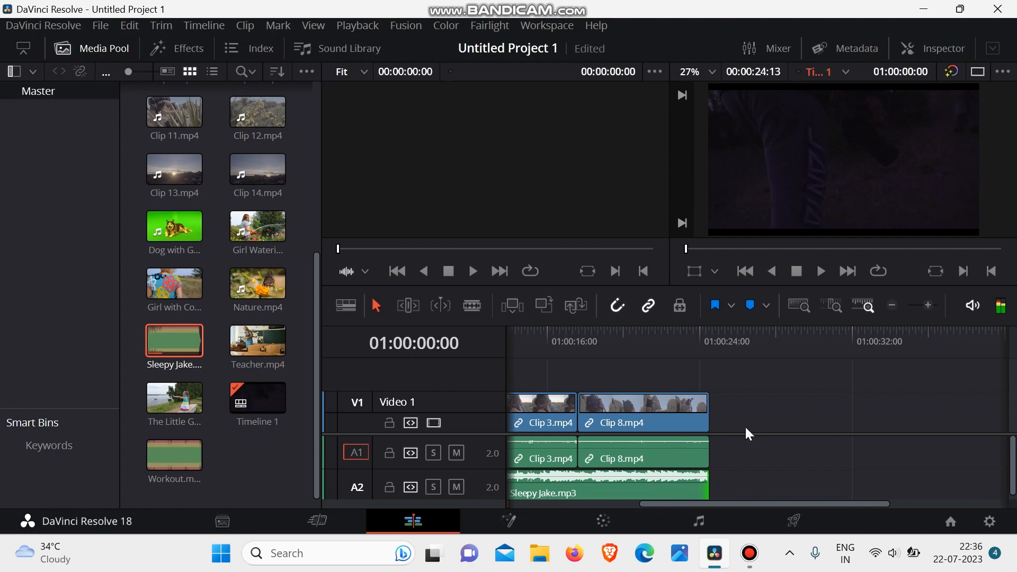
scroll(746, 424, "left", 8)
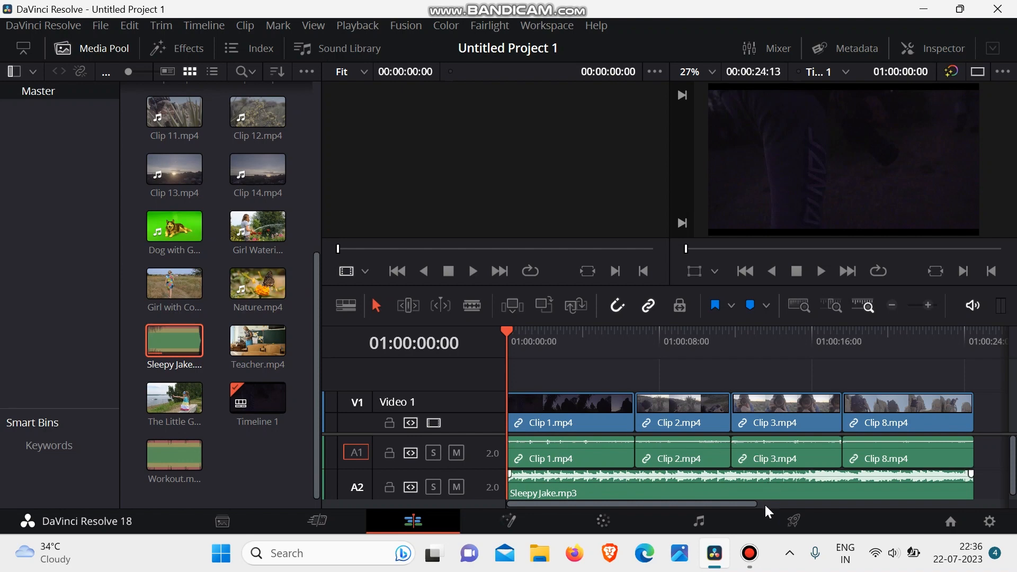
- Open the Deliver page and name the export file New video
left_click(785, 523)
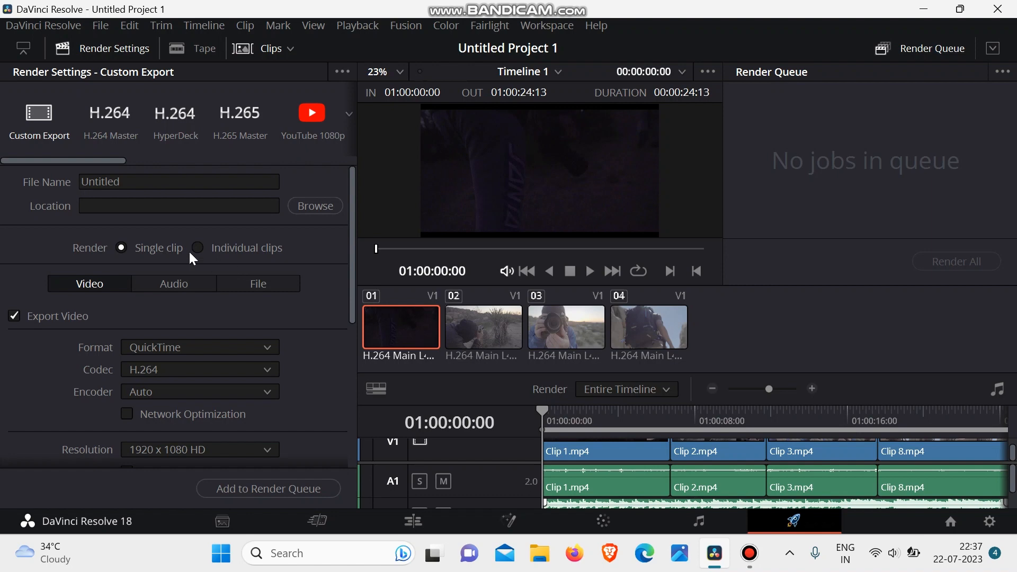
left_click(136, 186)
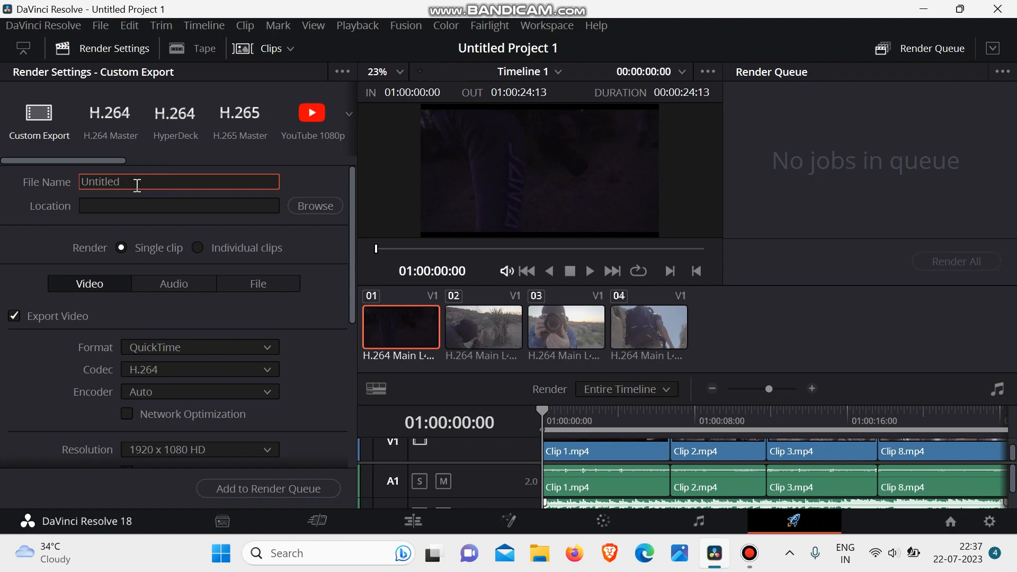
type("ne")
key("BackSpace")
key("BackSpace")
key("BackSpace")
key("BackSpace")
key("BackSpace")
key("BackSpace")
key("BackSpace")
key("BackSpace")
key("BackSpace")
key("BackSpace")
type("New video")
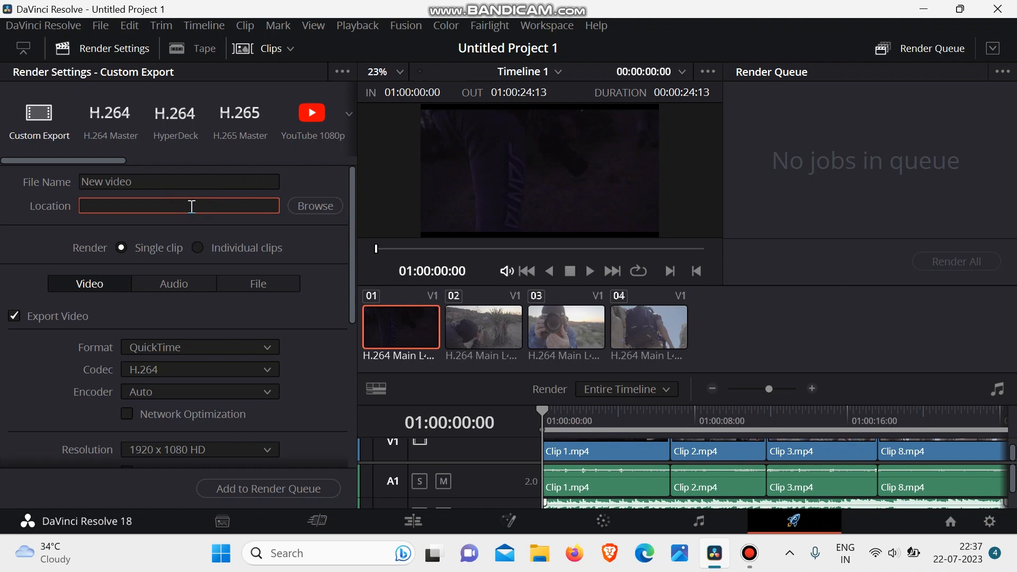
- Set the Desktop as the save location for the exported video
left_click(313, 205)
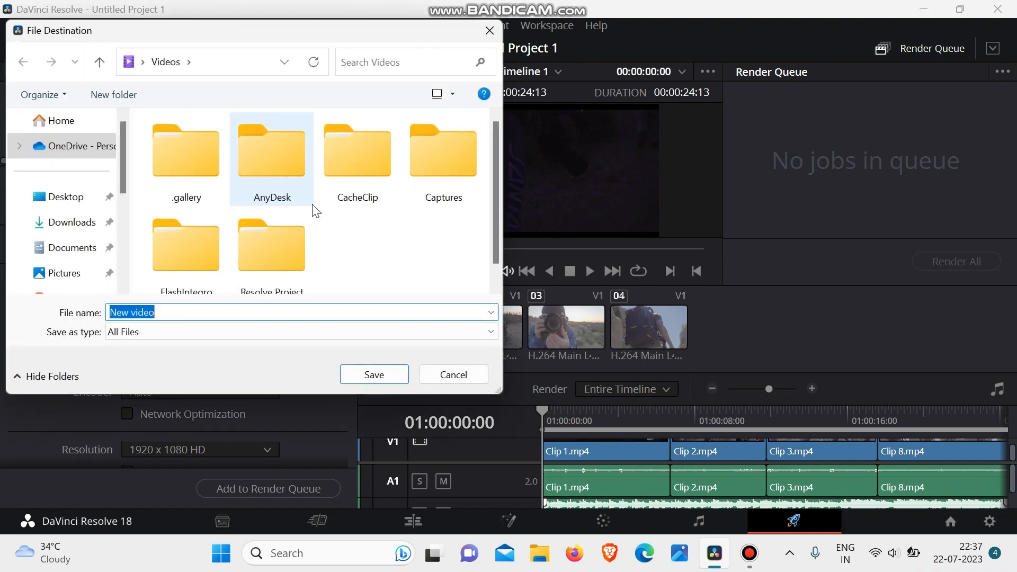
left_click(85, 200)
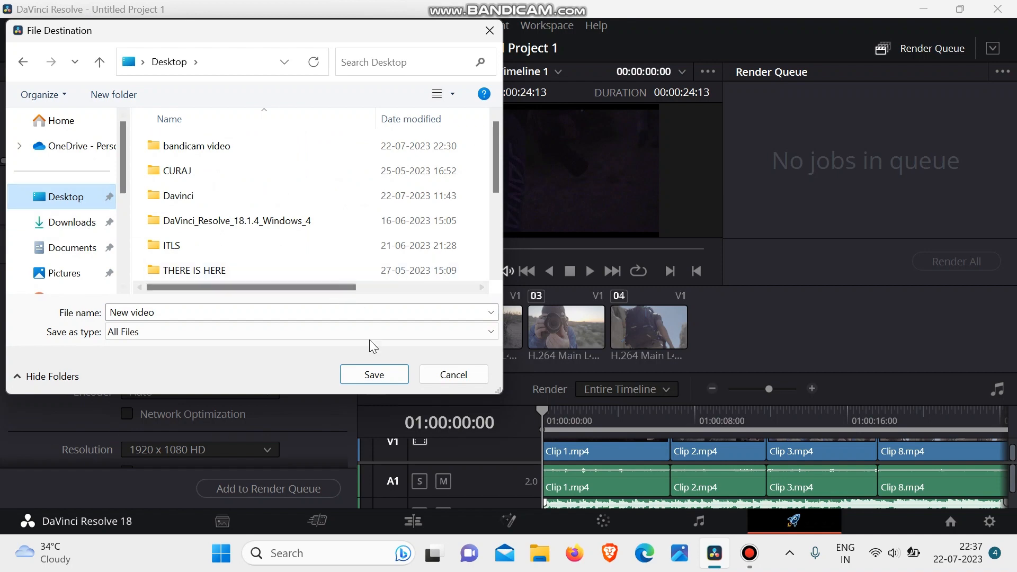
left_click(379, 380)
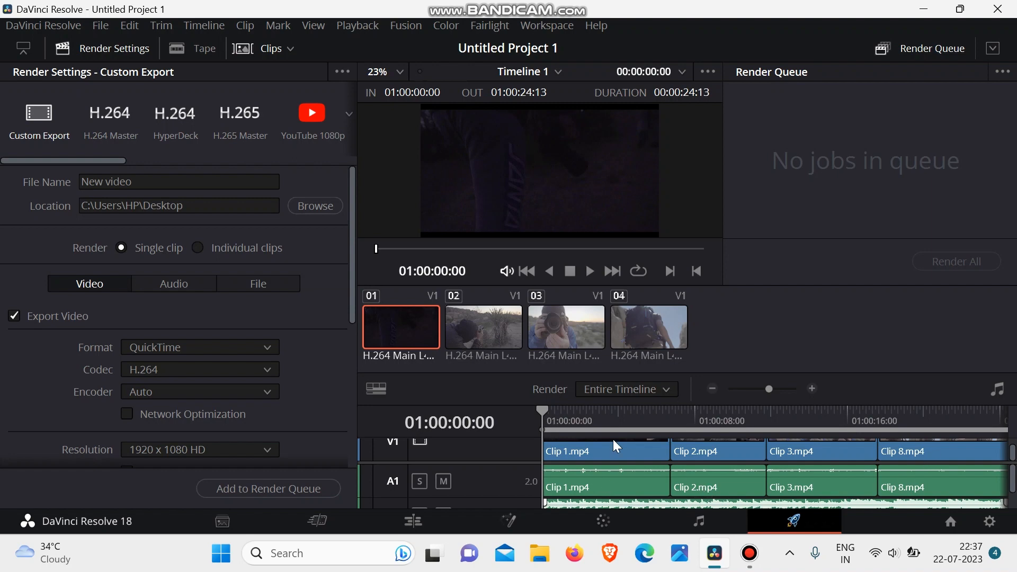
- Compare the individual-clips and single-clip render modes, and look through the audio and file export settings
left_click(195, 248)
left_click(120, 249)
left_click(193, 284)
left_click(247, 287)
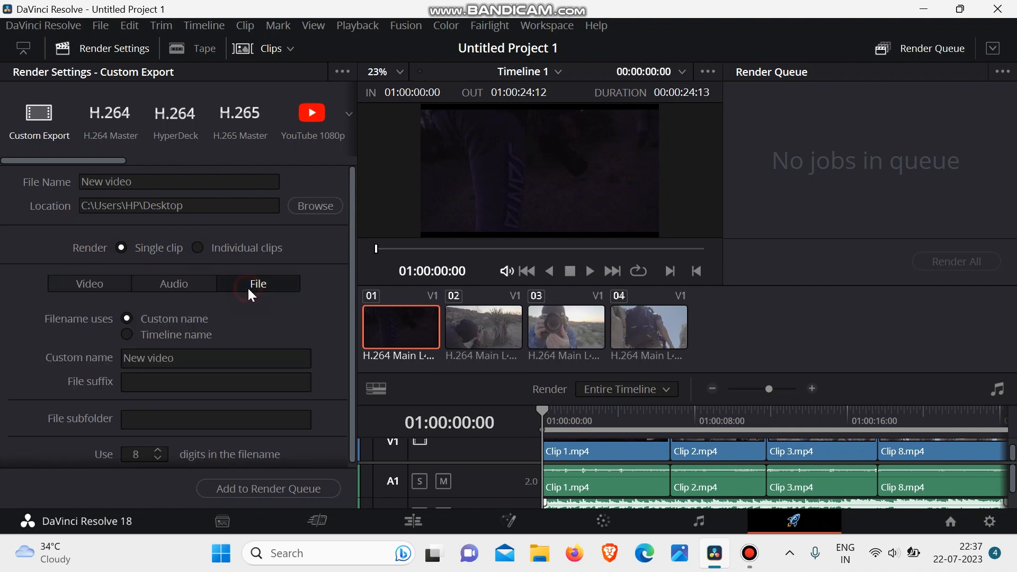
- Set the video export frame rate to 24
left_click(89, 284)
scroll(161, 310, "down", 1)
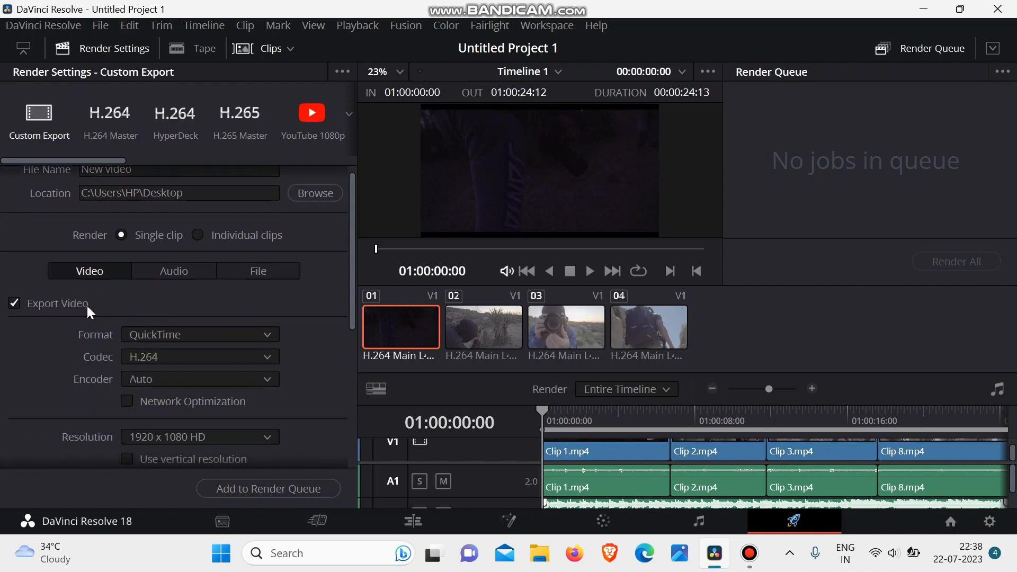
scroll(87, 304, "down", 2)
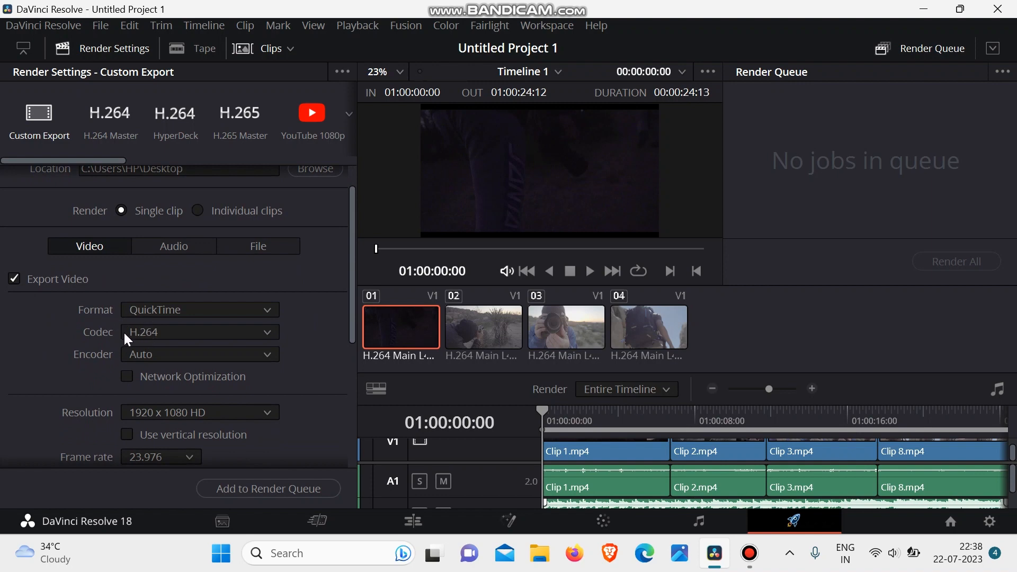
scroll(170, 335, "down", 4)
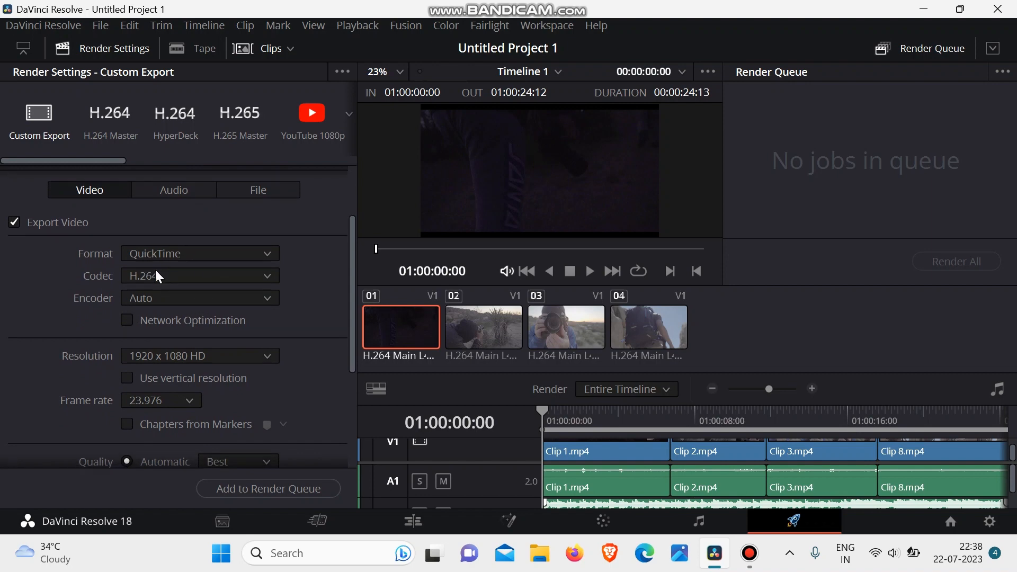
scroll(154, 270, "down", 3)
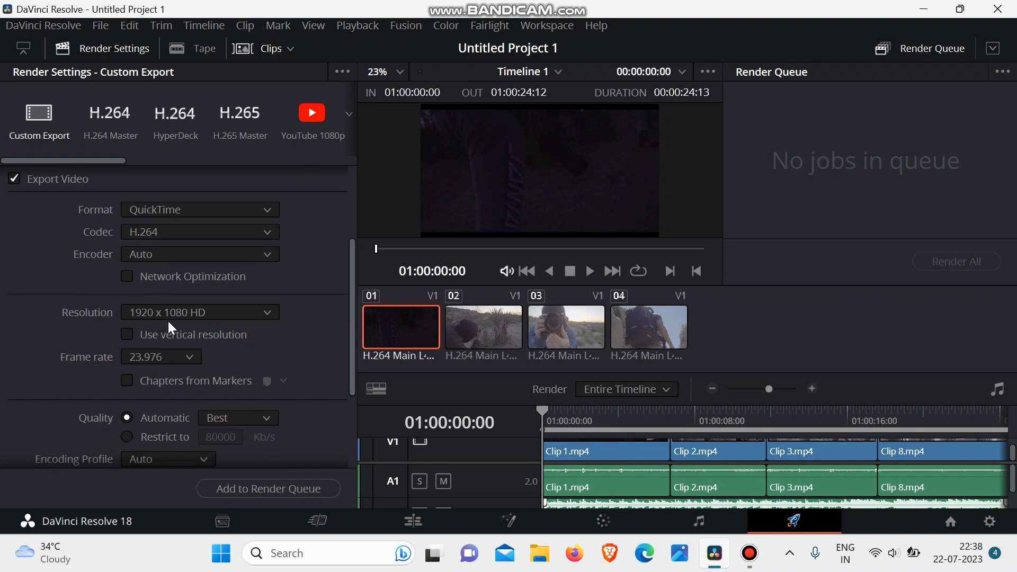
scroll(168, 321, "down", 1)
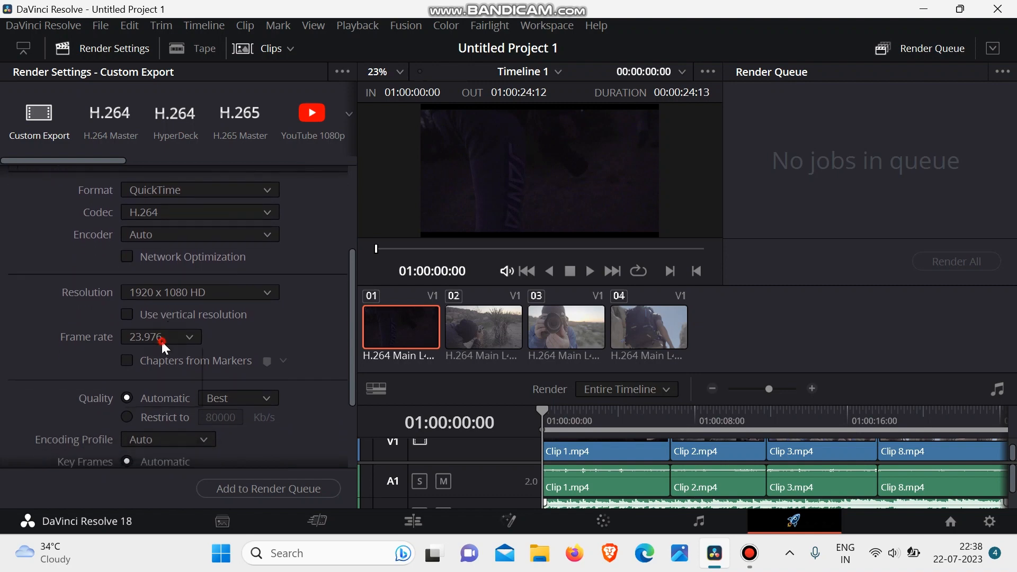
left_click(160, 339)
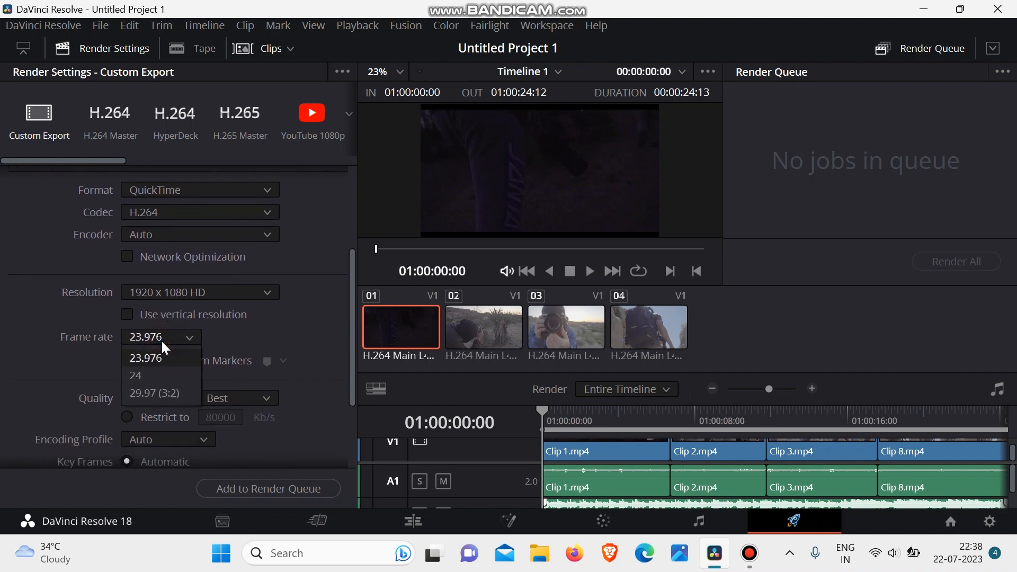
left_click(170, 376)
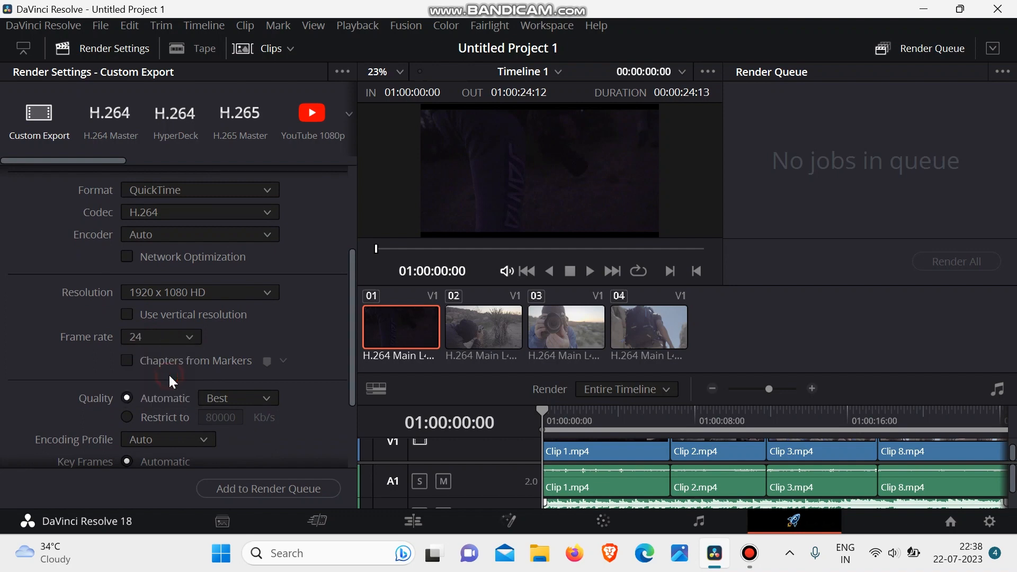
- Check the quality and encoding options and set the export frame rate to 29.97 (3:2)
scroll(170, 377, "down", 2)
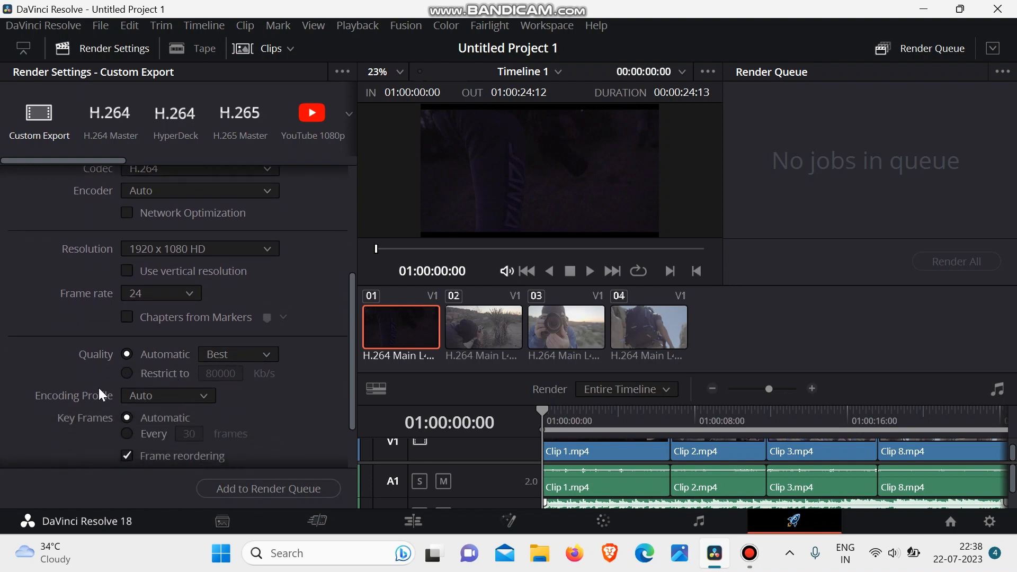
scroll(97, 388, "down", 3)
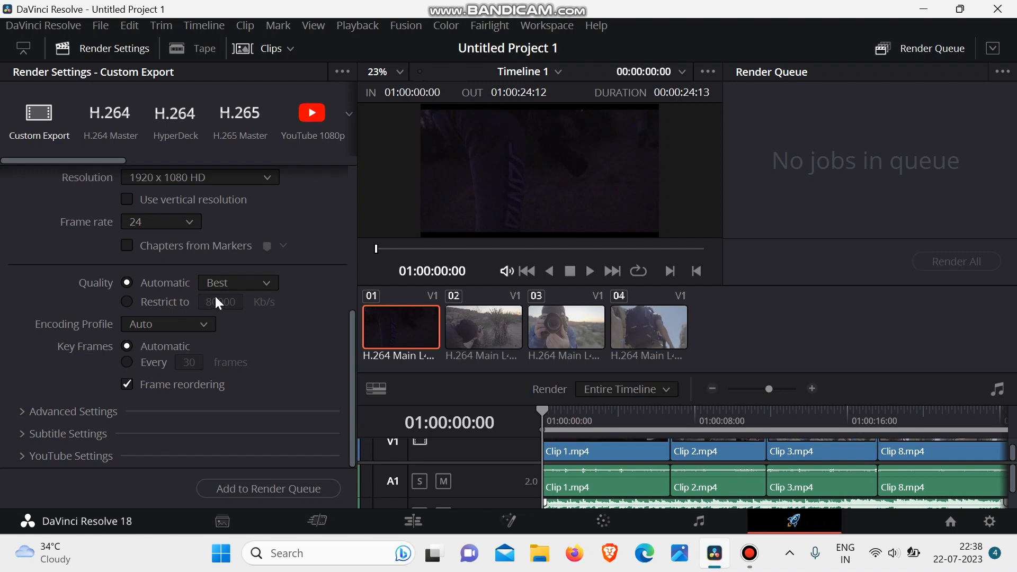
scroll(214, 300, "up", 5)
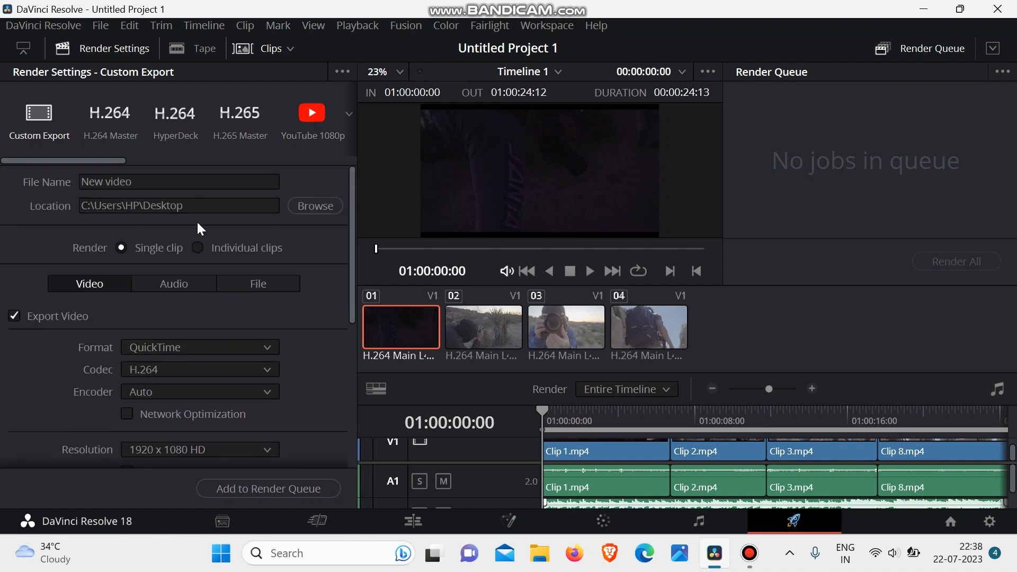
scroll(198, 227, "down", 5)
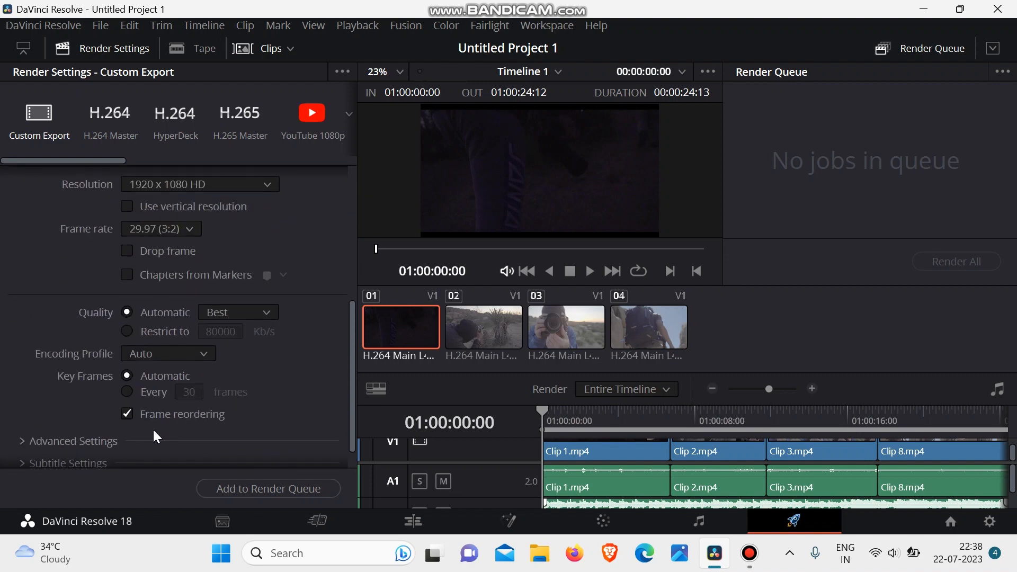
scroll(274, 416, "down", 1)
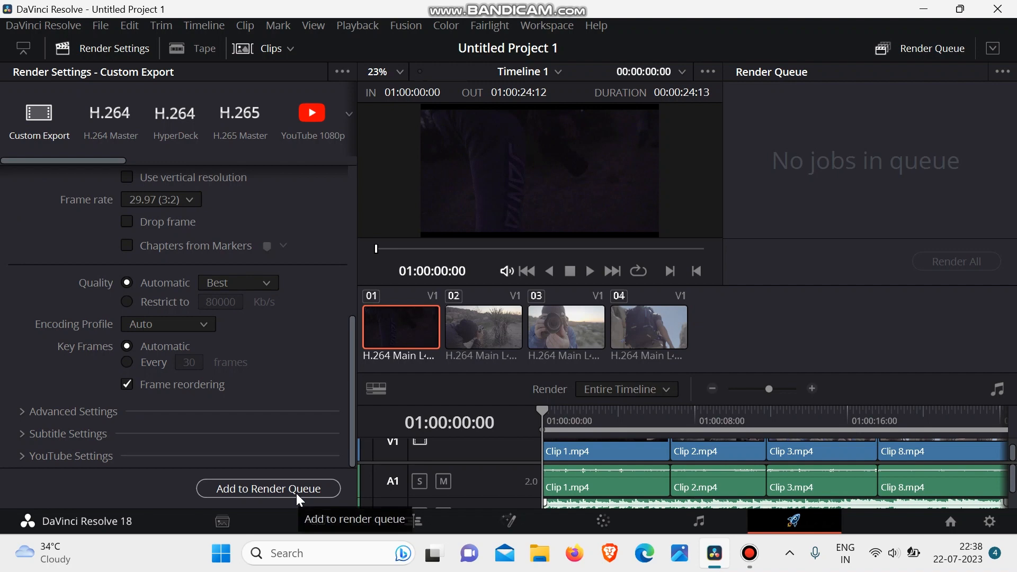
- Add the timeline export to the render queue, and start rendering the job but stop it partway
left_click(261, 489)
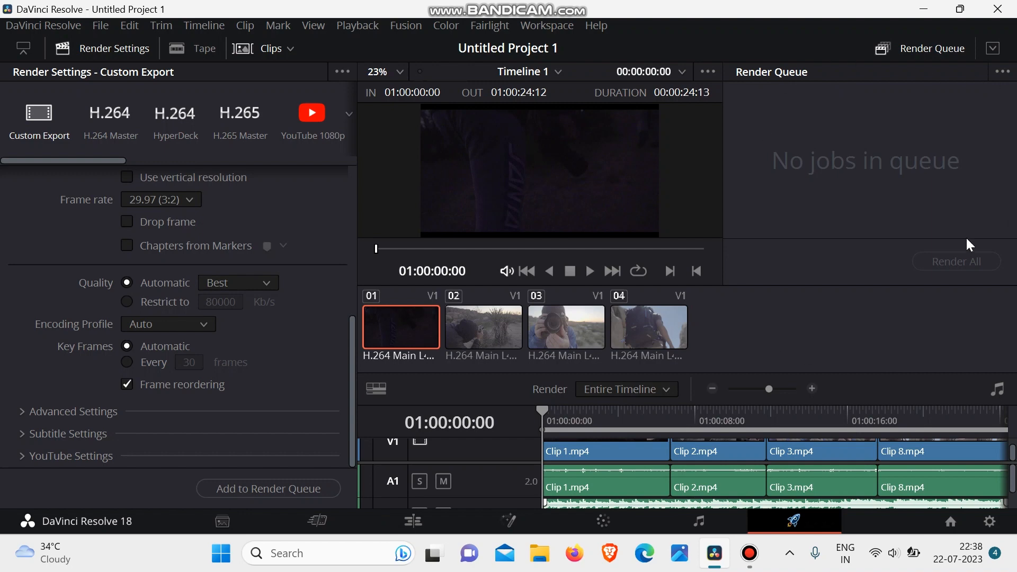
left_click(283, 490)
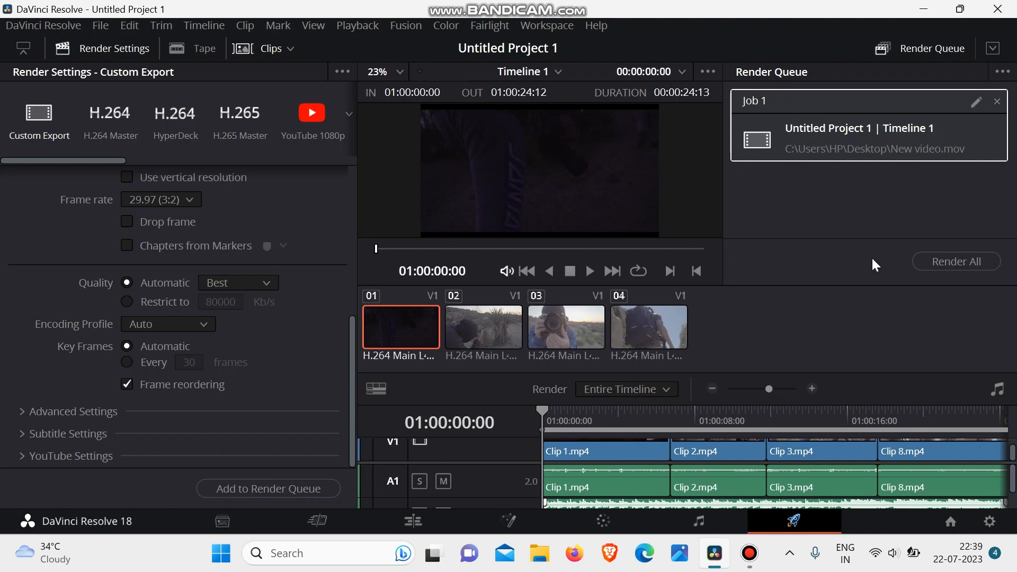
left_click(940, 263)
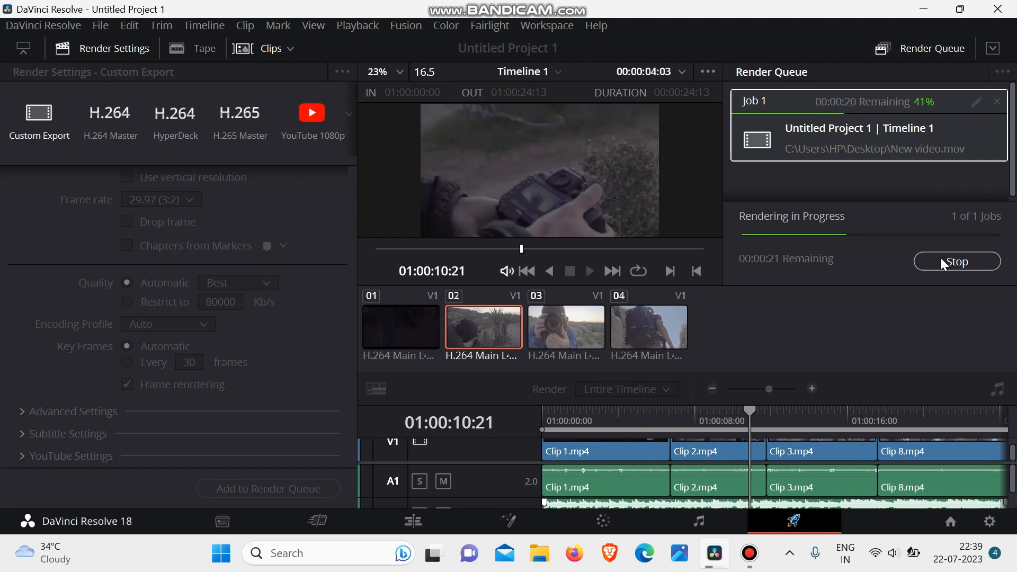
left_click(941, 258)
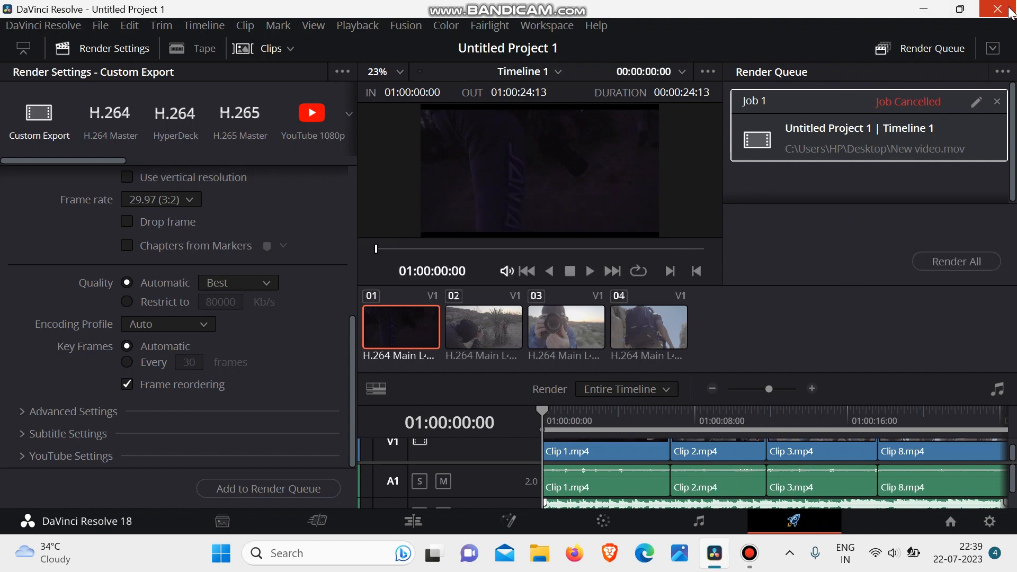
- Close and relaunch DaVinci Resolve, and select Untitled Project 1 in the project manager
left_click(1009, 12)
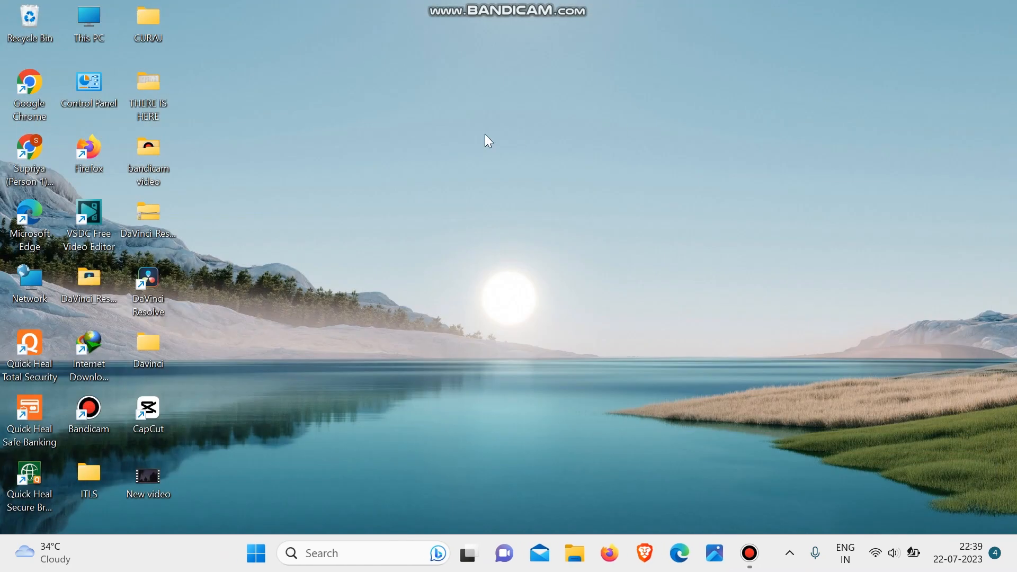
double_click(147, 303)
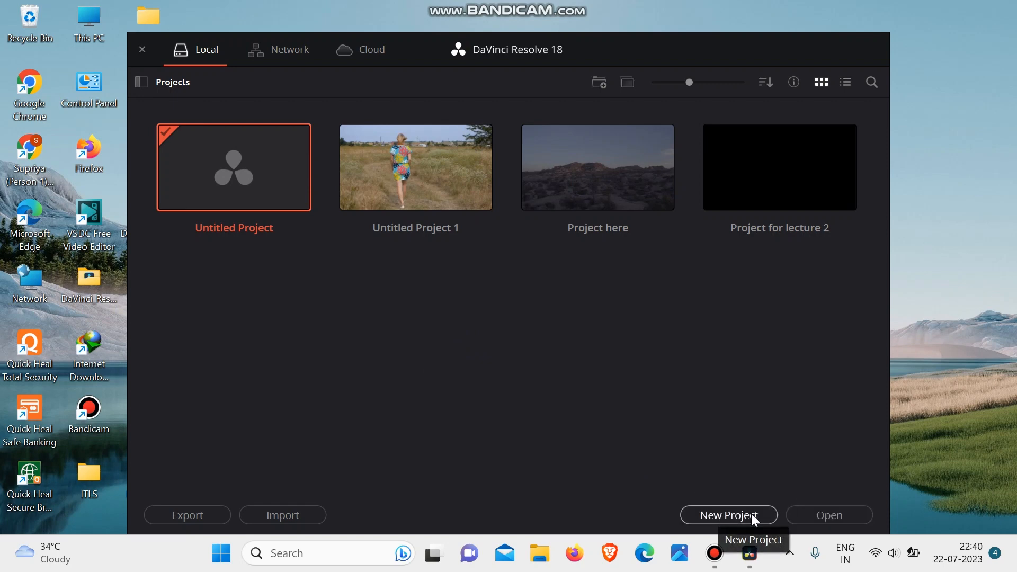
left_click(416, 199)
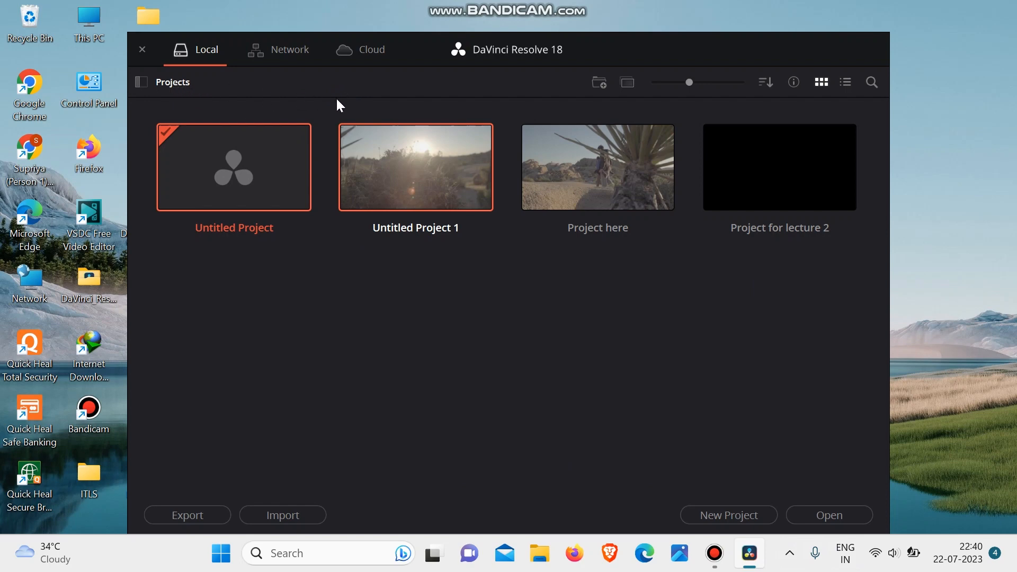
- Create a new folder named My folder in the project manager
left_click(601, 84)
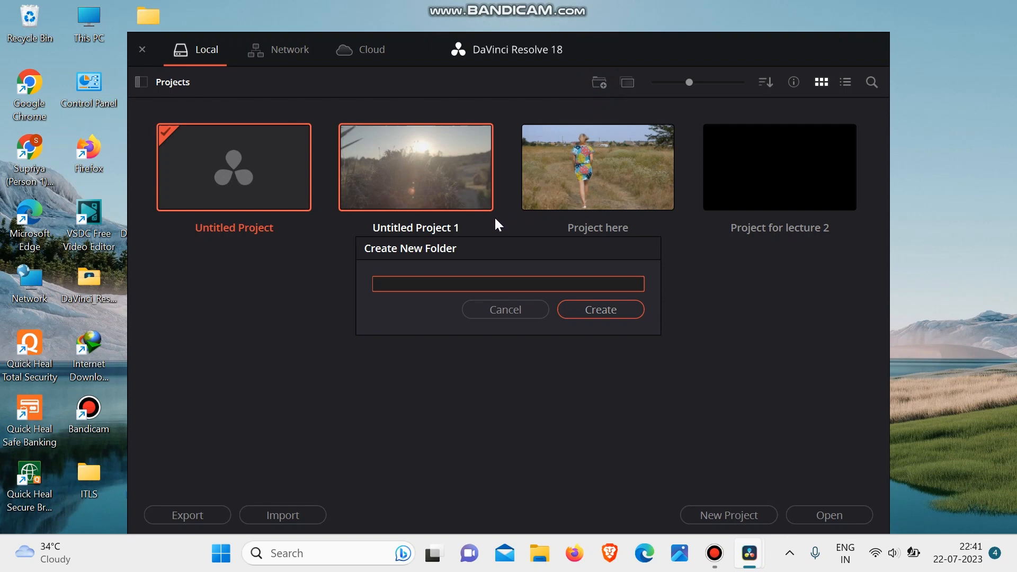
type("My folder")
left_click(599, 310)
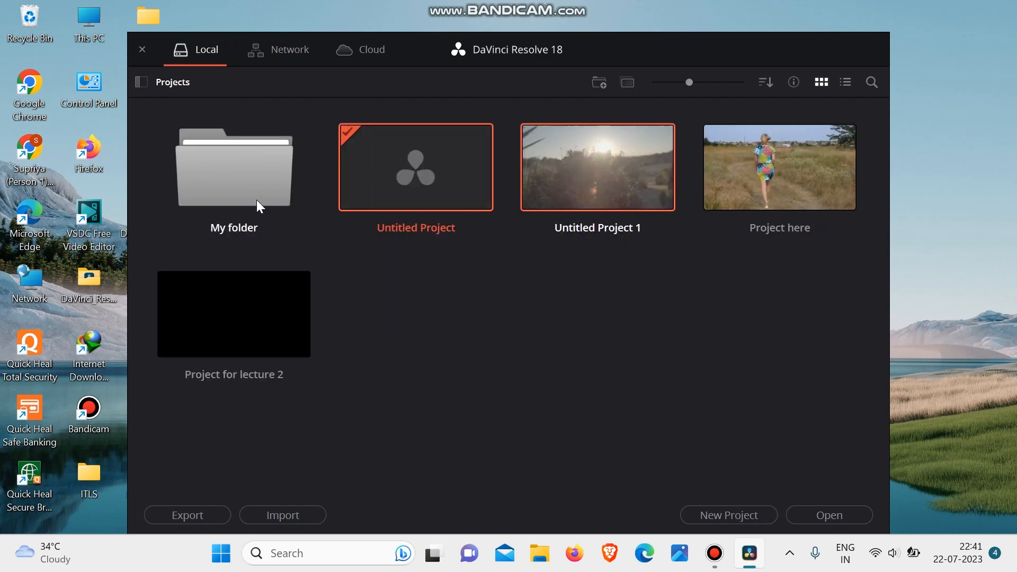
- Move Untitled Project 1 and Project here together into My folder
left_click(498, 313)
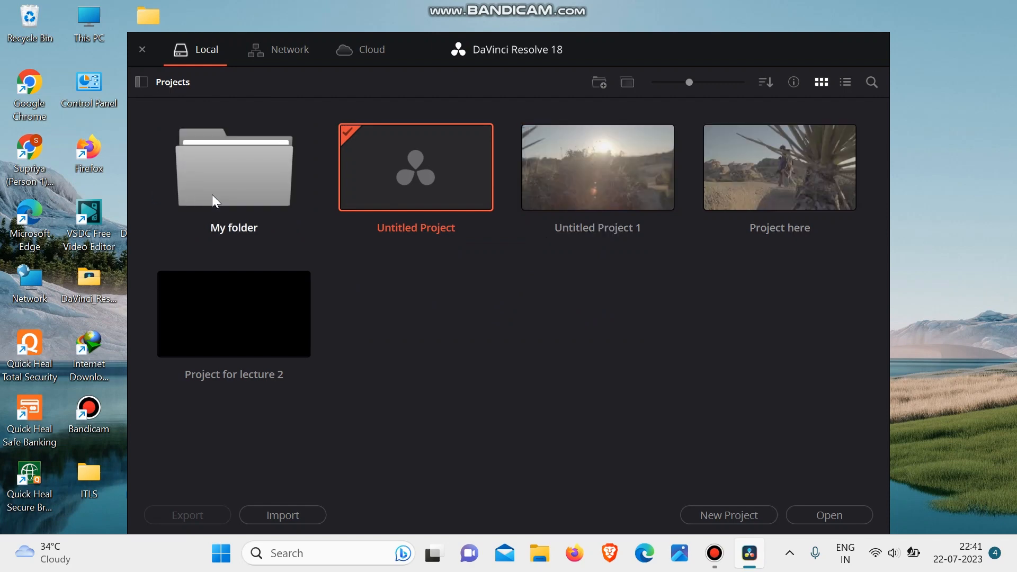
left_click_drag(558, 271, 804, 149)
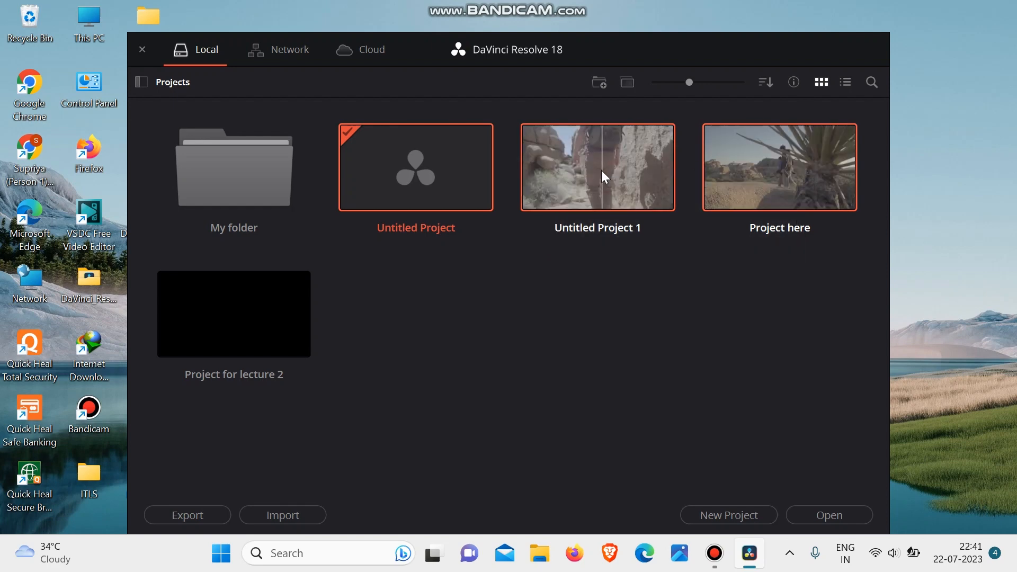
left_click_drag(602, 170, 246, 171)
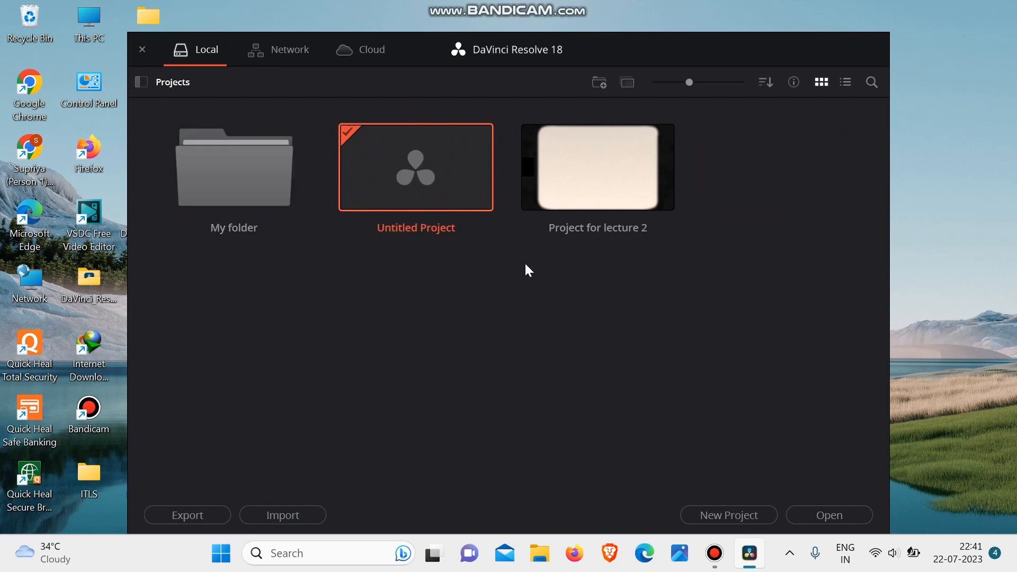
- Open My folder to check the moved projects, and return to the top-level Projects location
left_click(262, 181)
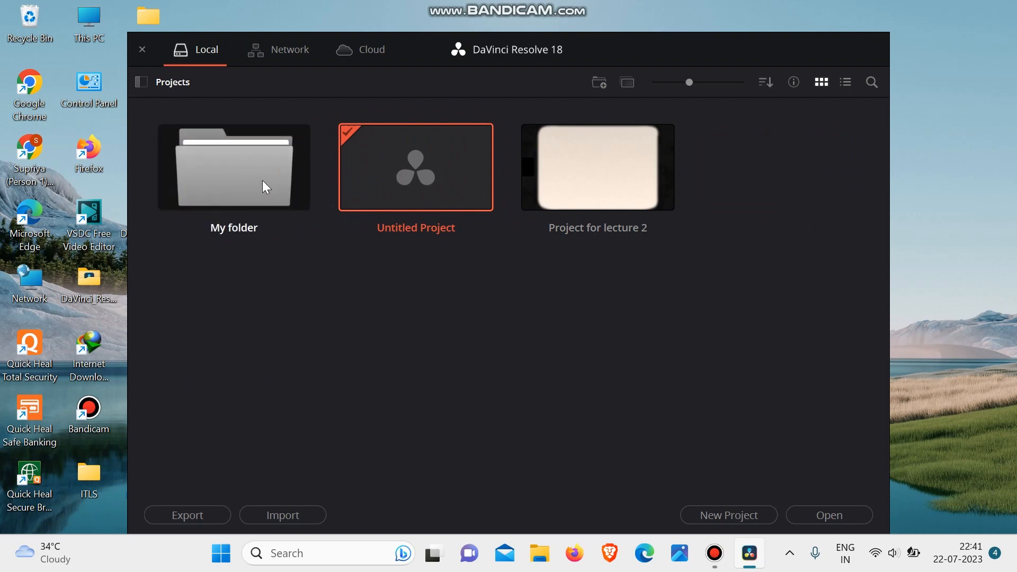
double_click(262, 181)
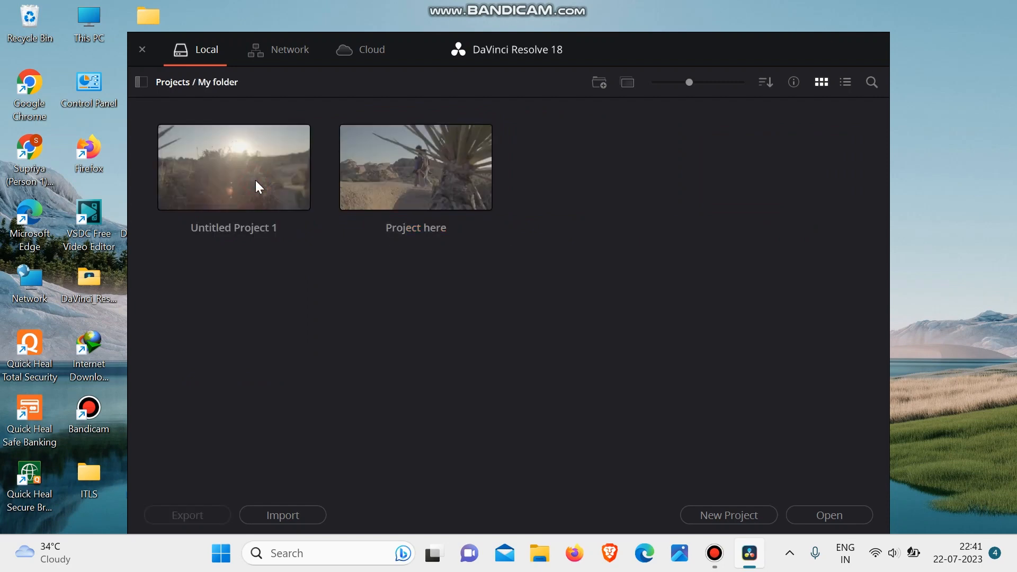
left_click_drag(244, 277, 549, 151)
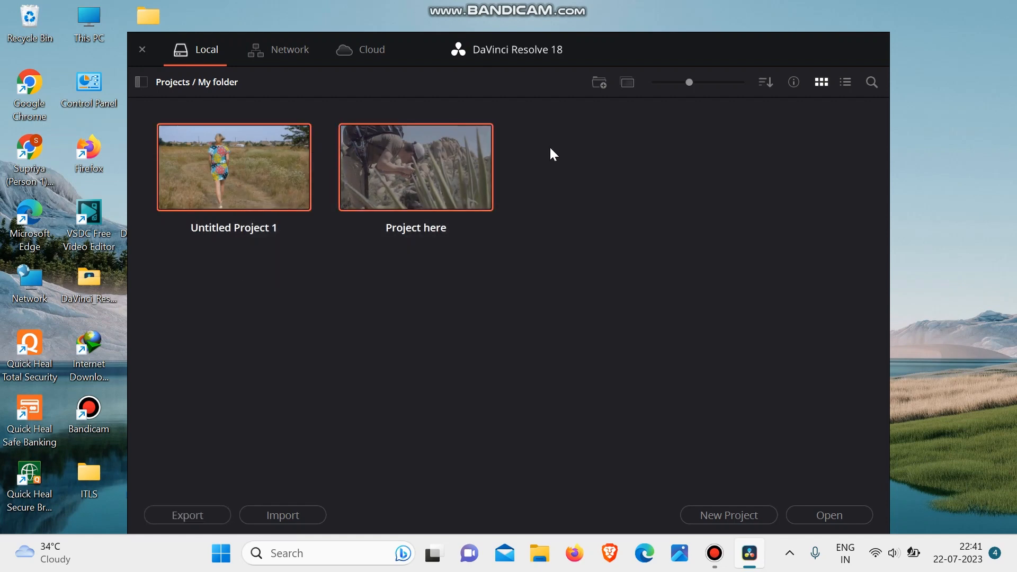
left_click(549, 151)
left_click_drag(259, 294, 678, 138)
left_click(678, 138)
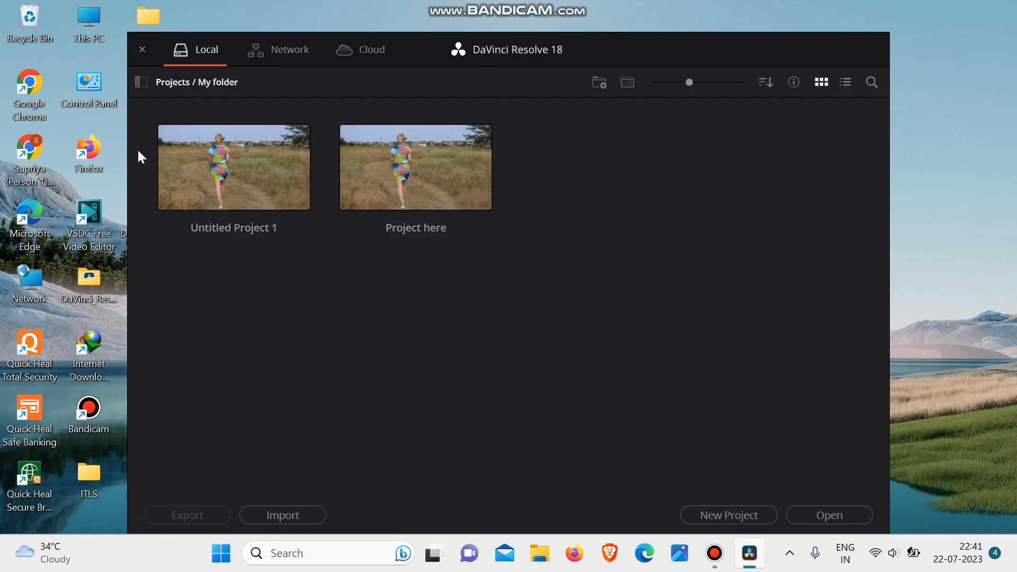
left_click(174, 80)
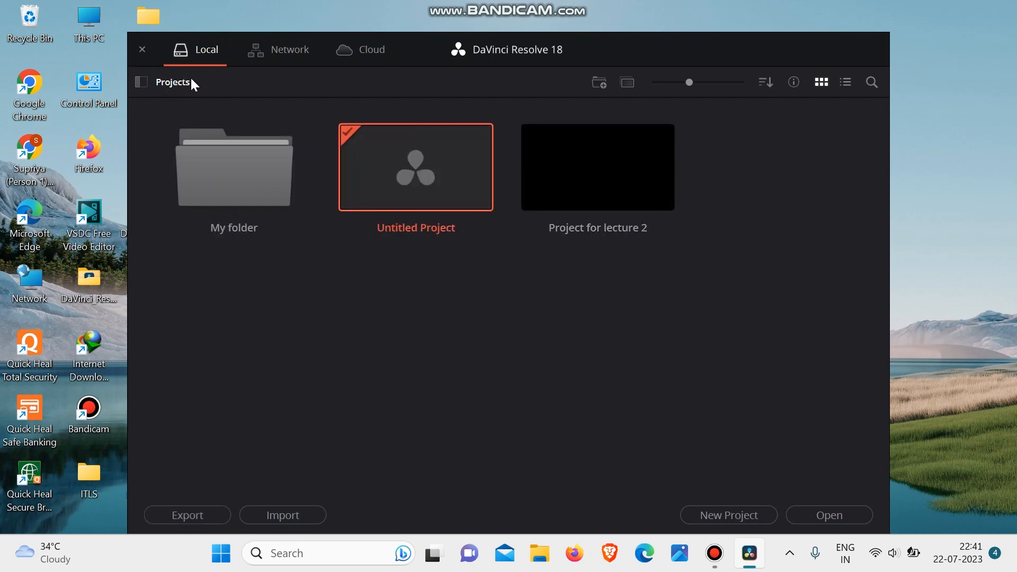
- Cut Untitled Project 1 and Project here from My folder and paste them into the top-level Projects location
double_click(231, 183)
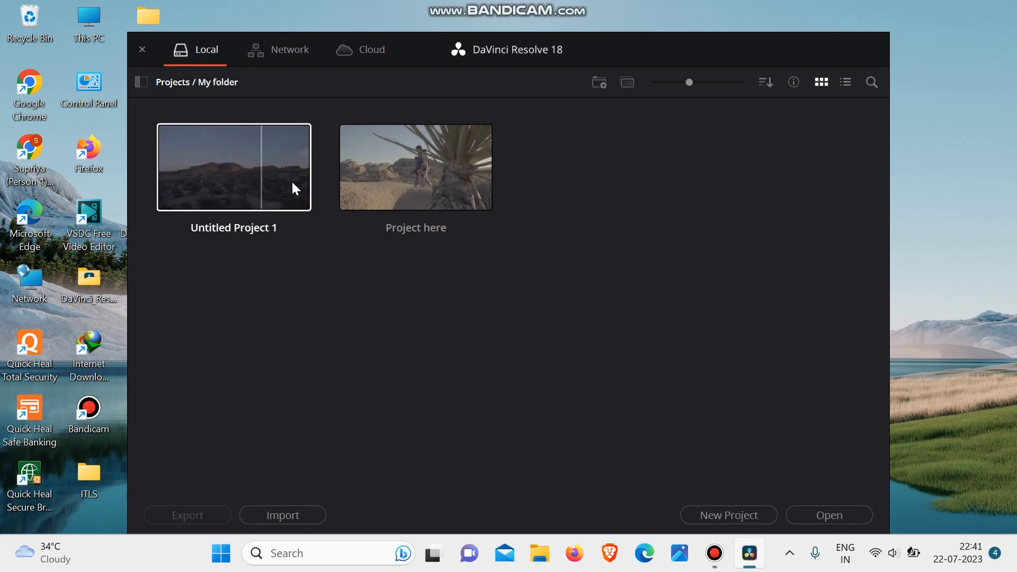
left_click_drag(202, 264, 582, 162)
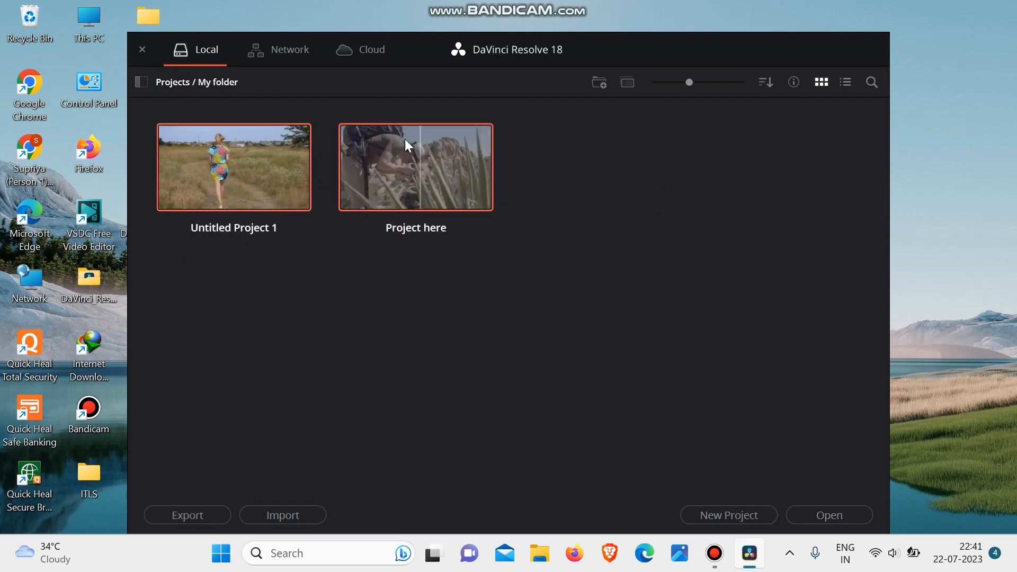
right_click(392, 148)
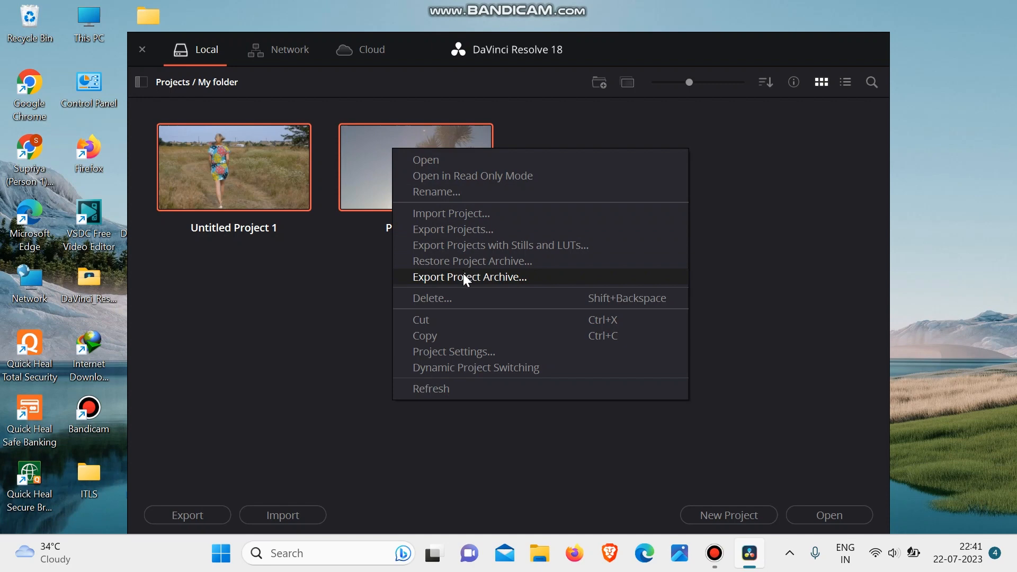
left_click(489, 324)
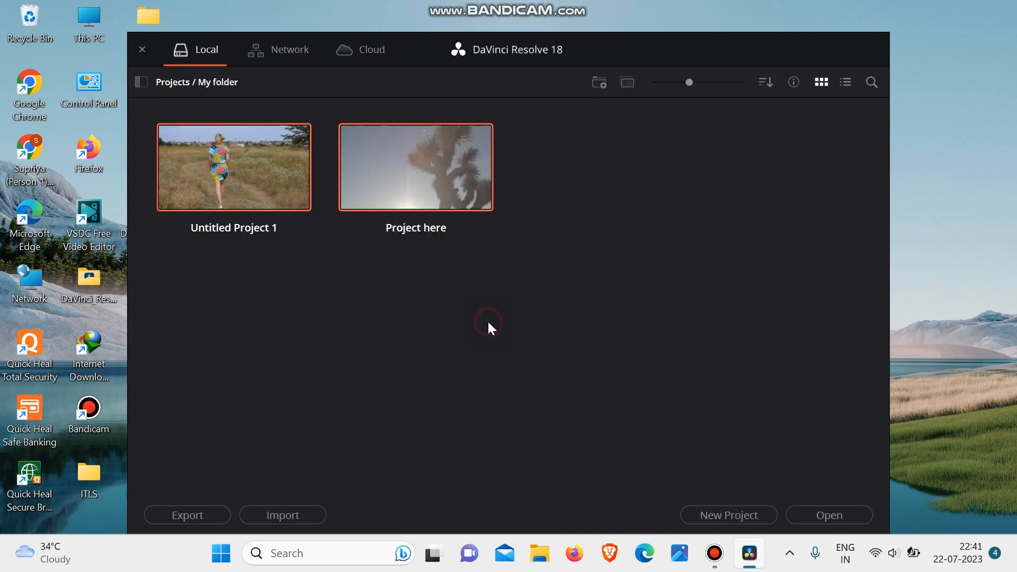
left_click(160, 81)
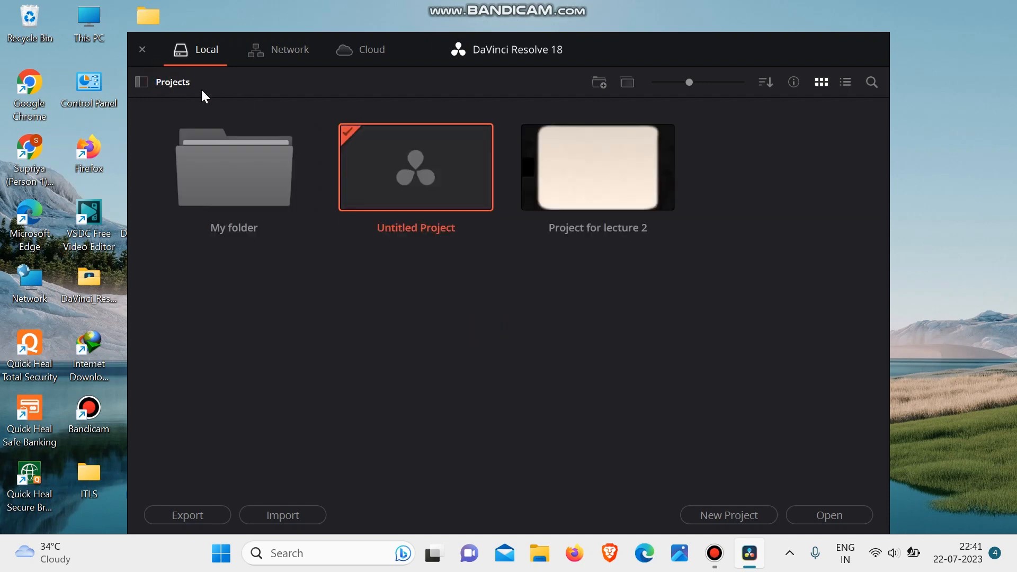
left_click(467, 309)
right_click(430, 329)
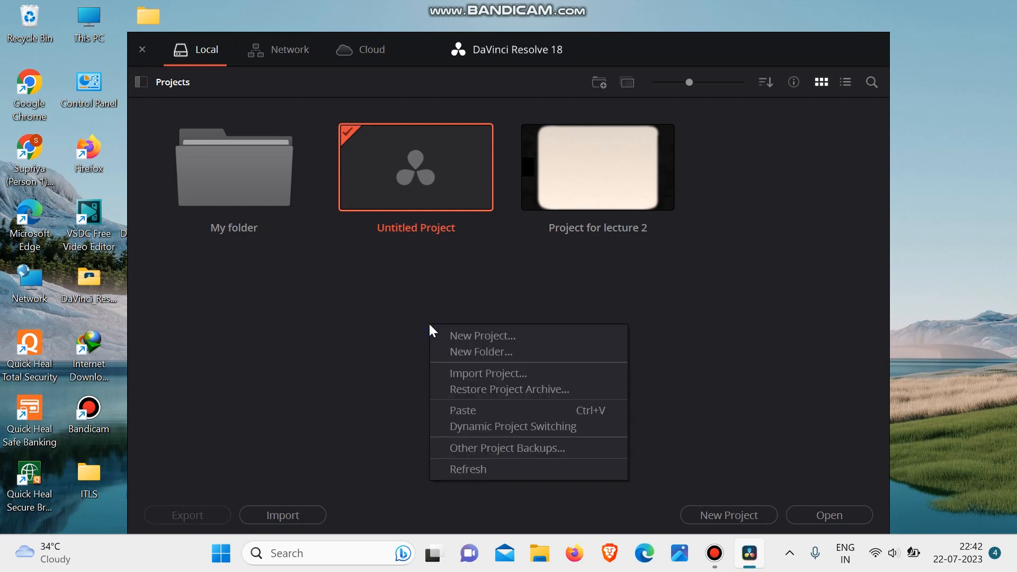
left_click(514, 411)
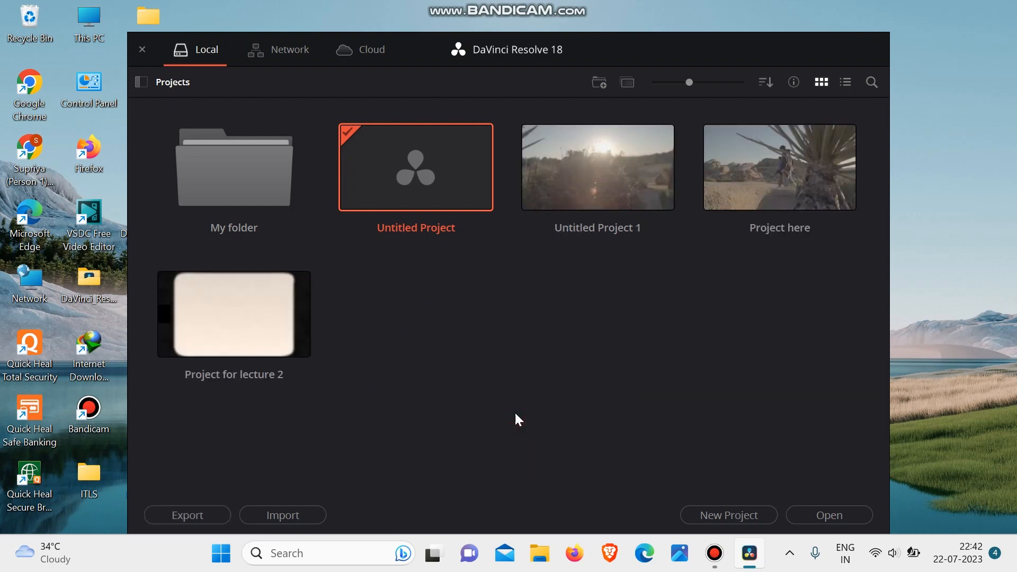
- Check the contents of My folder and go back to the top-level Projects location
left_click(422, 332)
double_click(260, 199)
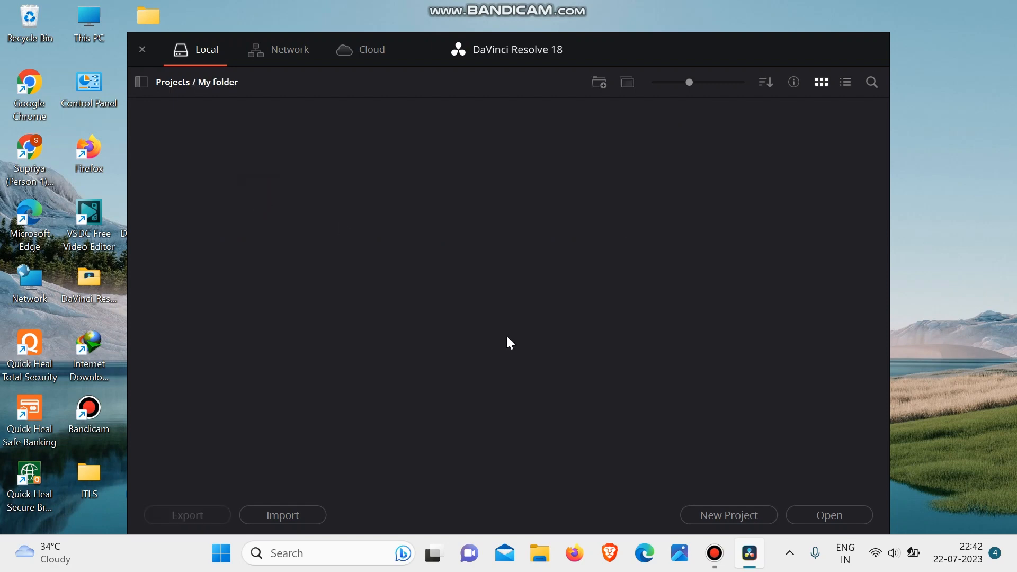
left_click(180, 81)
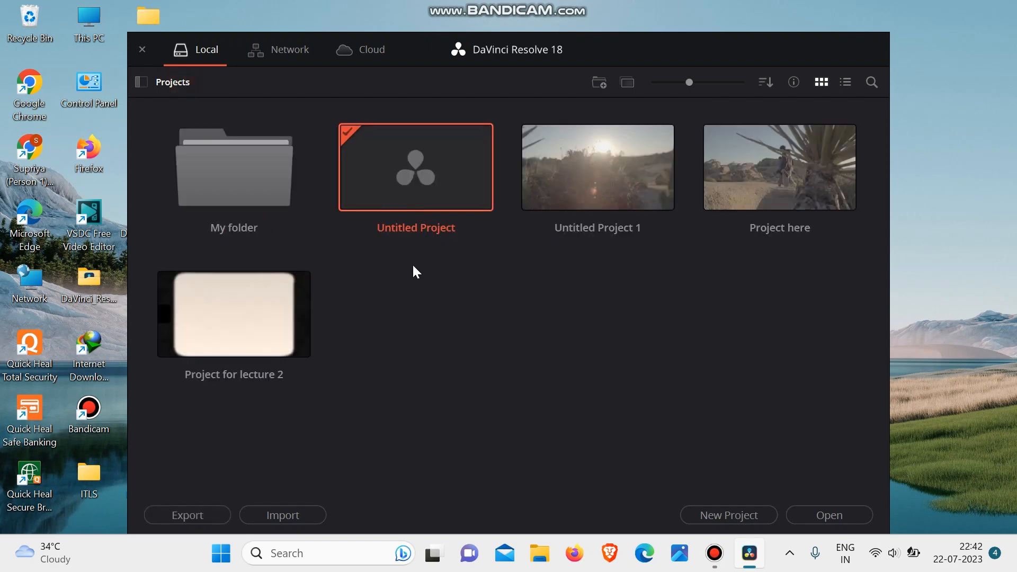
- Delete My folder from the project manager
left_click(233, 180)
right_click(204, 169)
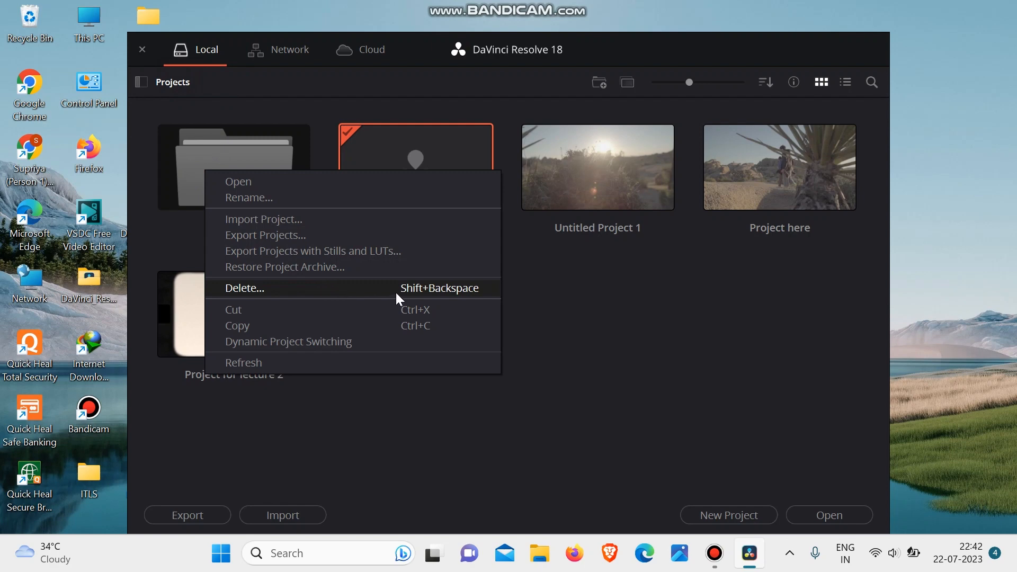
left_click(360, 295)
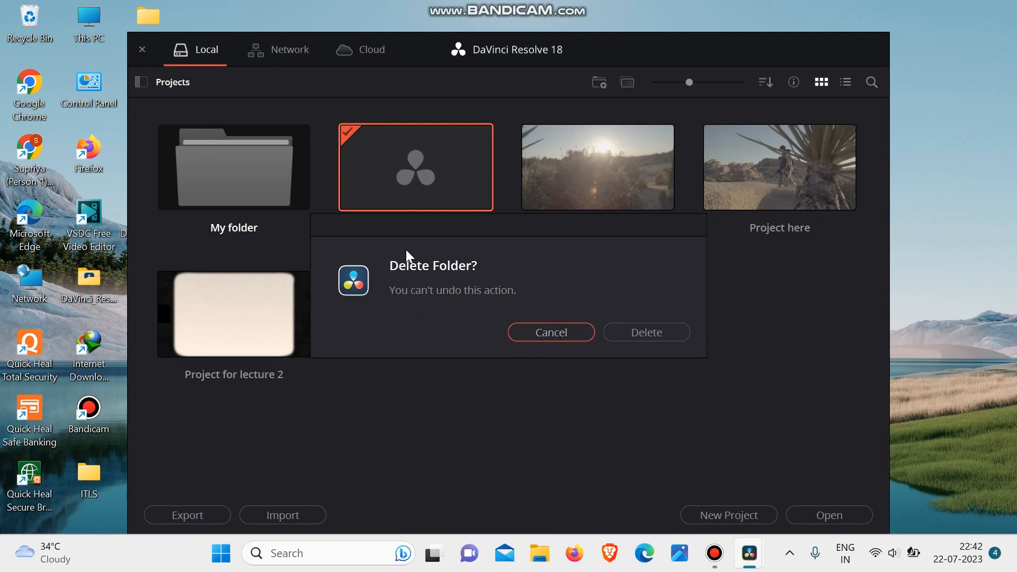
left_click(656, 334)
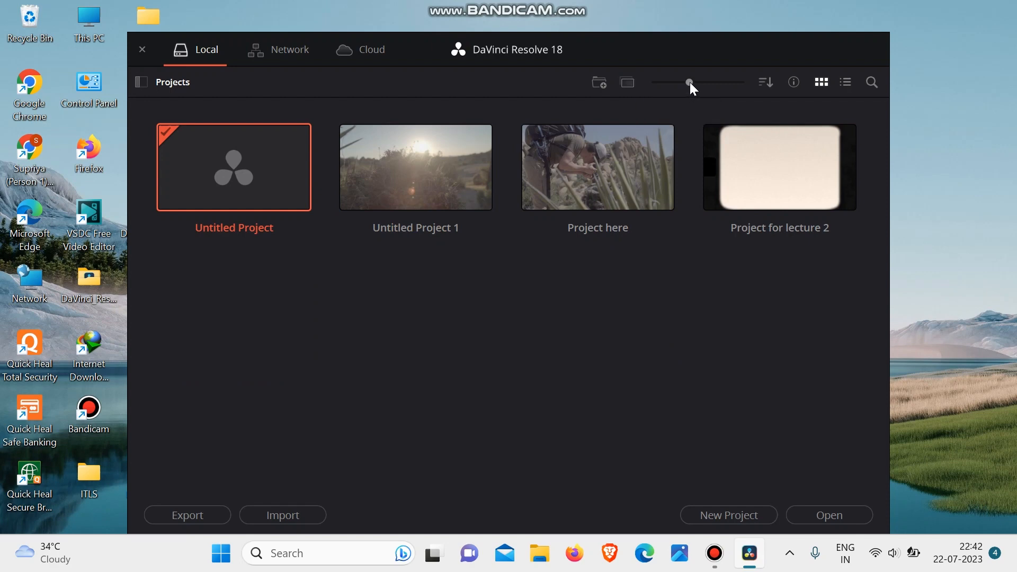
- Shrink the project thumbnails slightly, and sort the projects by Name before restoring the Date Modified order
mouse_move(690, 82)
left_mouse_down()
mouse_move(681, 82)
mouse_move(720, 82)
mouse_move(667, 85)
mouse_move(747, 79)
mouse_move(675, 80)
mouse_move(687, 80)
left_mouse_up()
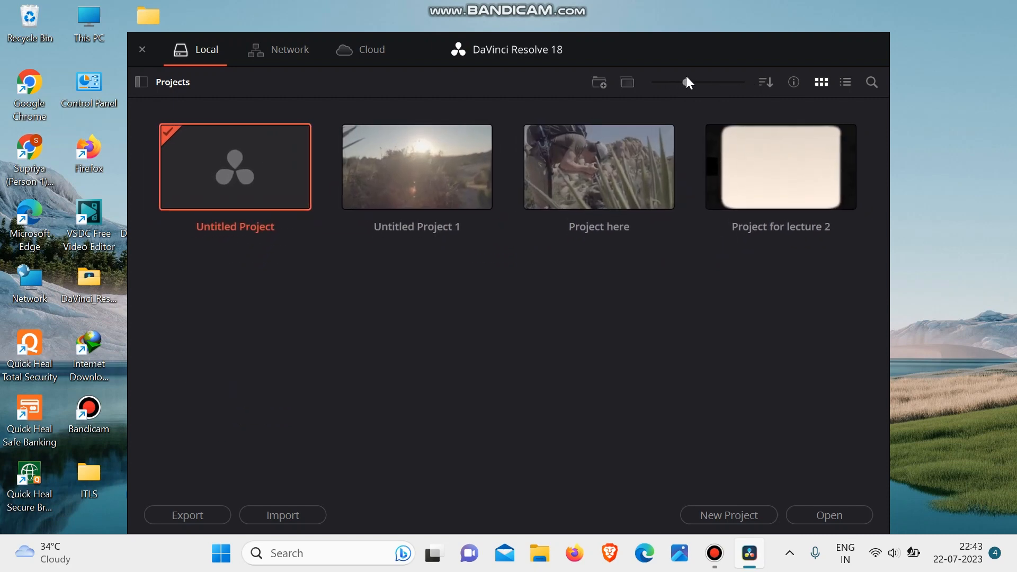
left_click(764, 83)
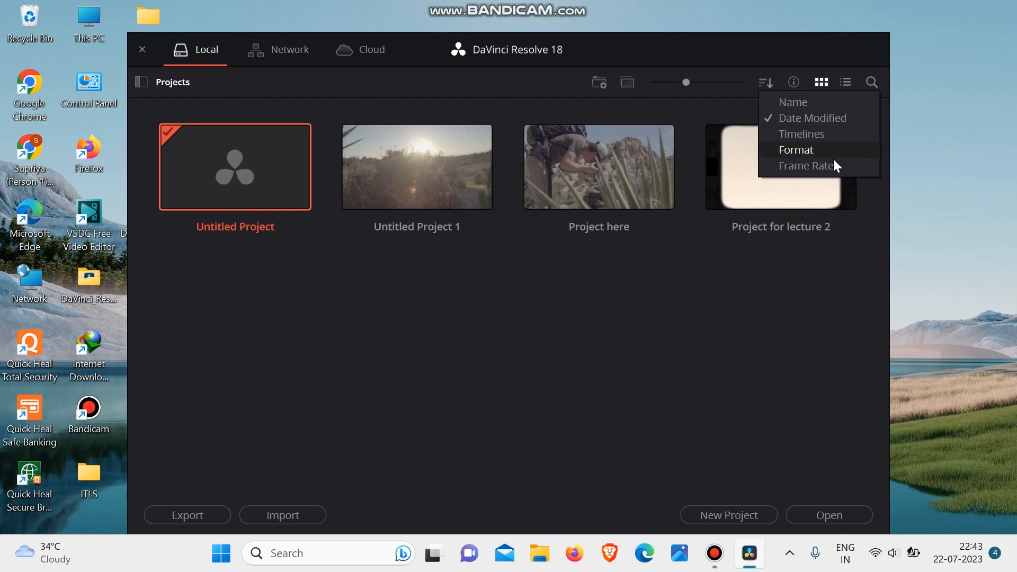
left_click(794, 101)
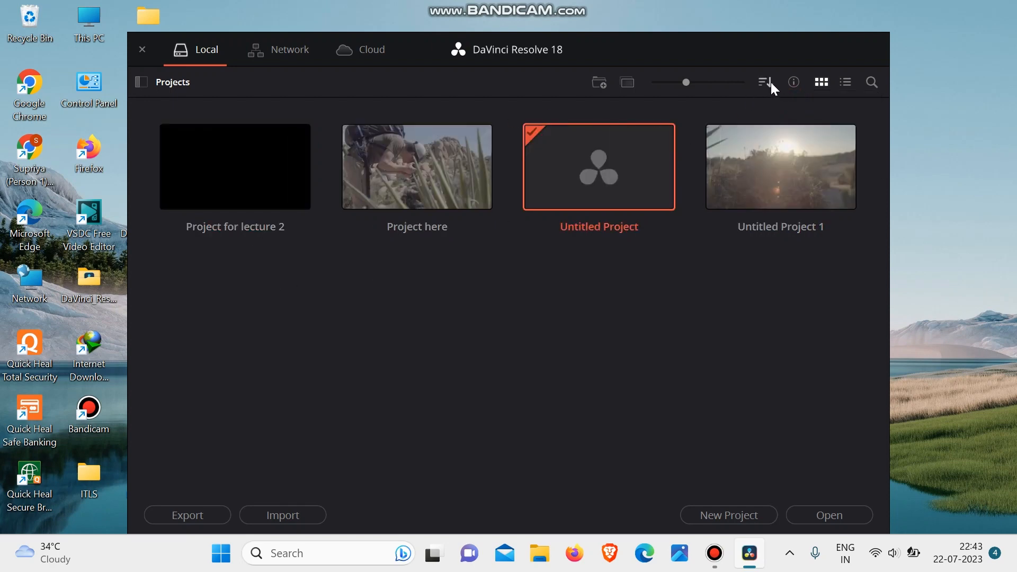
left_click(767, 83)
left_click(788, 118)
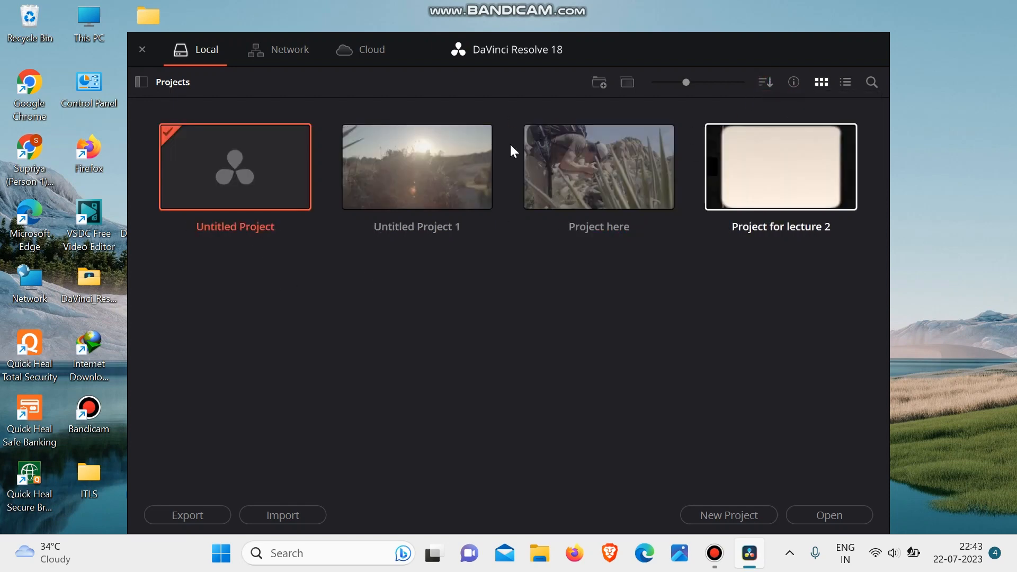
- Show and hide the project information details, and check the projects in list view before returning to thumbnails
left_click(795, 82)
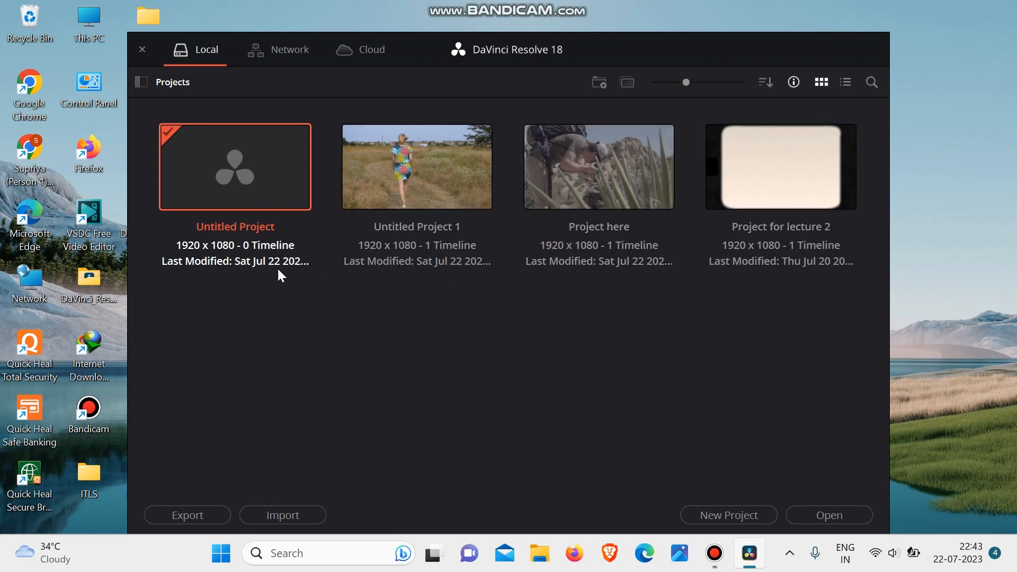
left_click(796, 79)
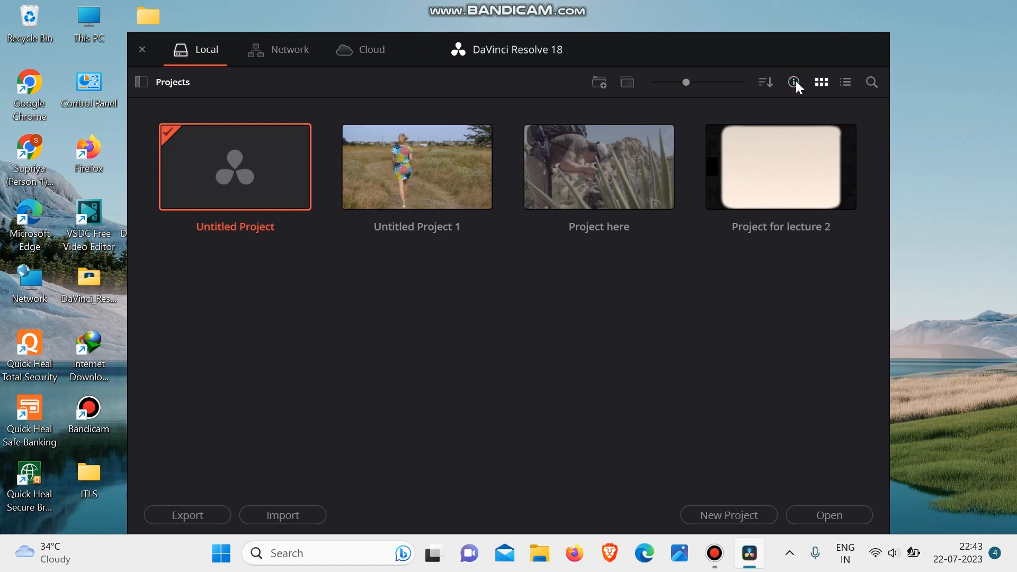
left_click(794, 82)
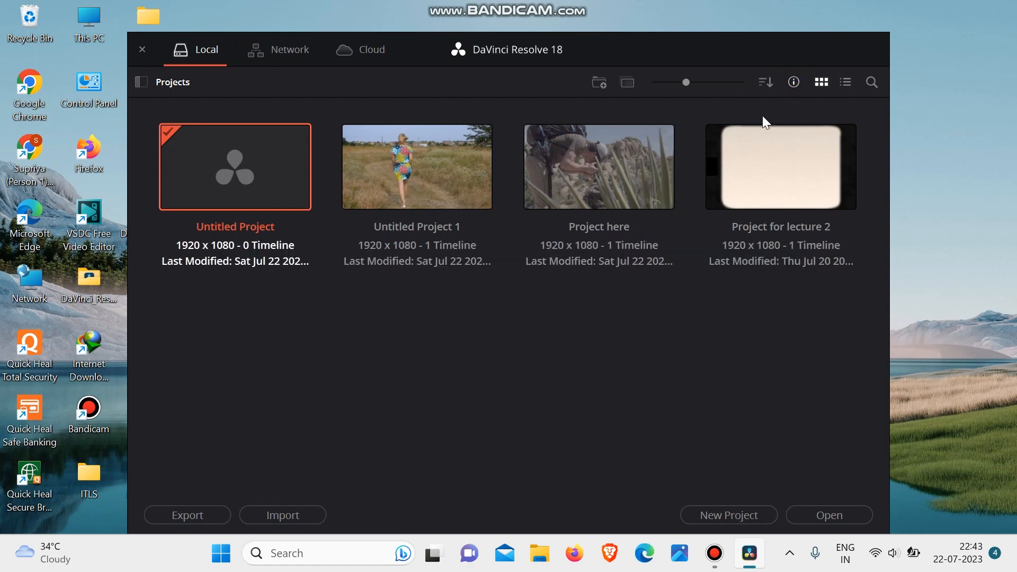
left_click(794, 83)
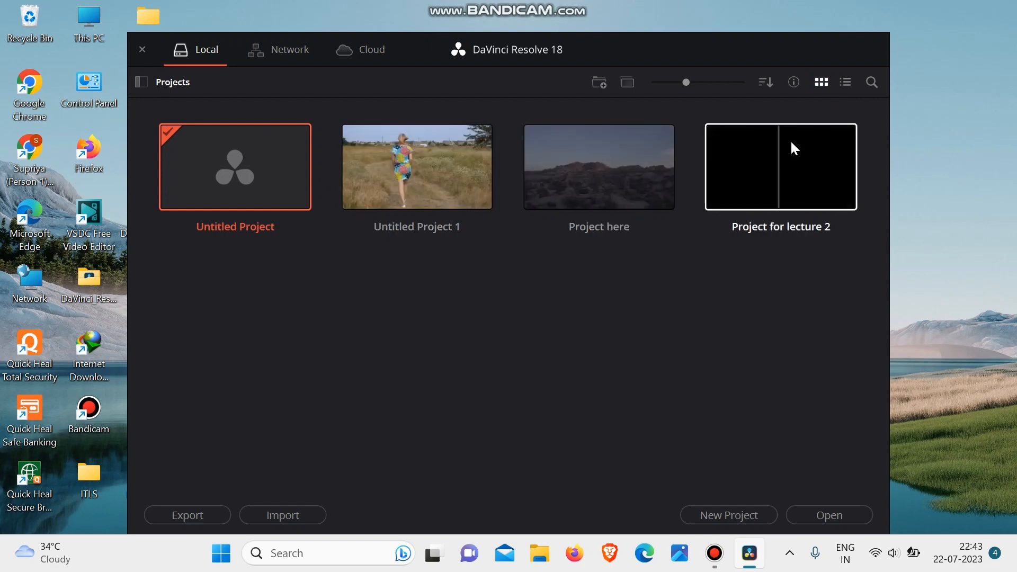
left_click(848, 85)
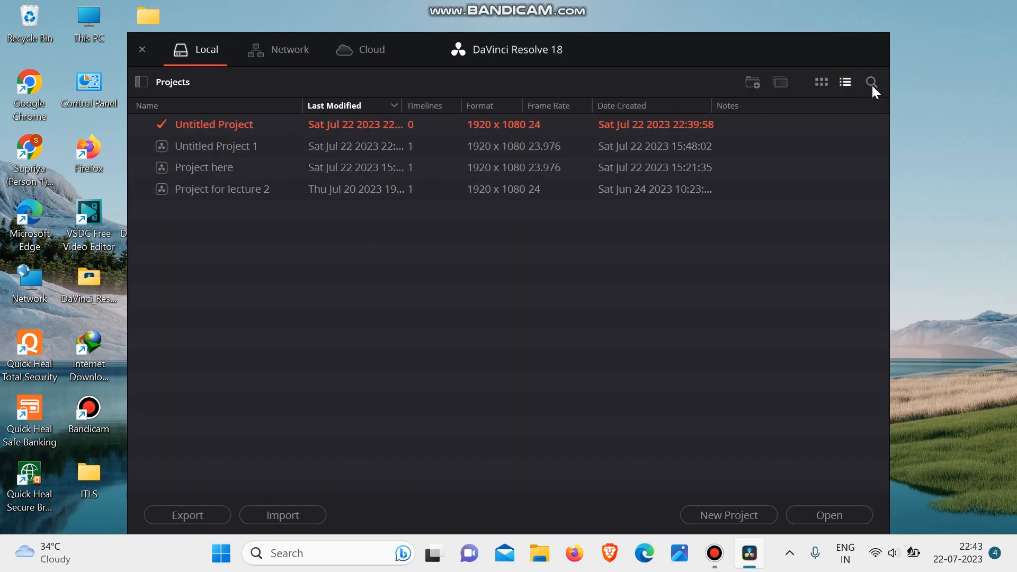
left_click(820, 85)
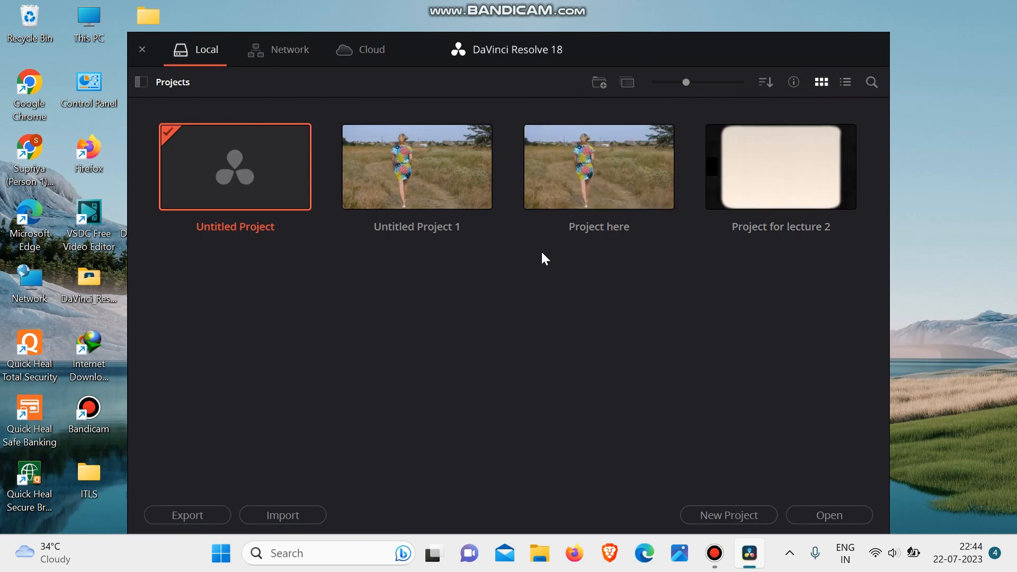
- Search the projects by name for "project here"
left_click(872, 83)
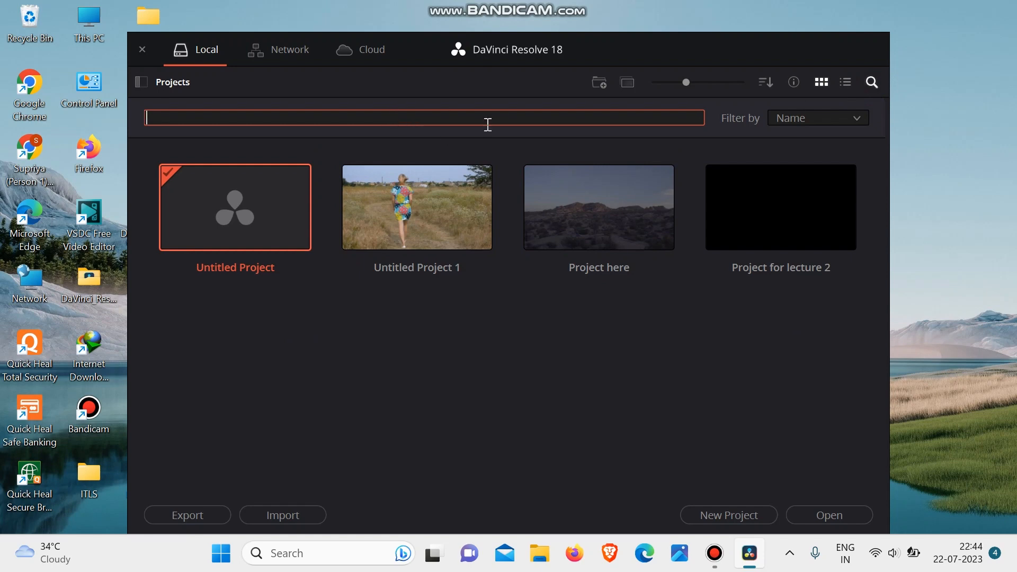
type("pr")
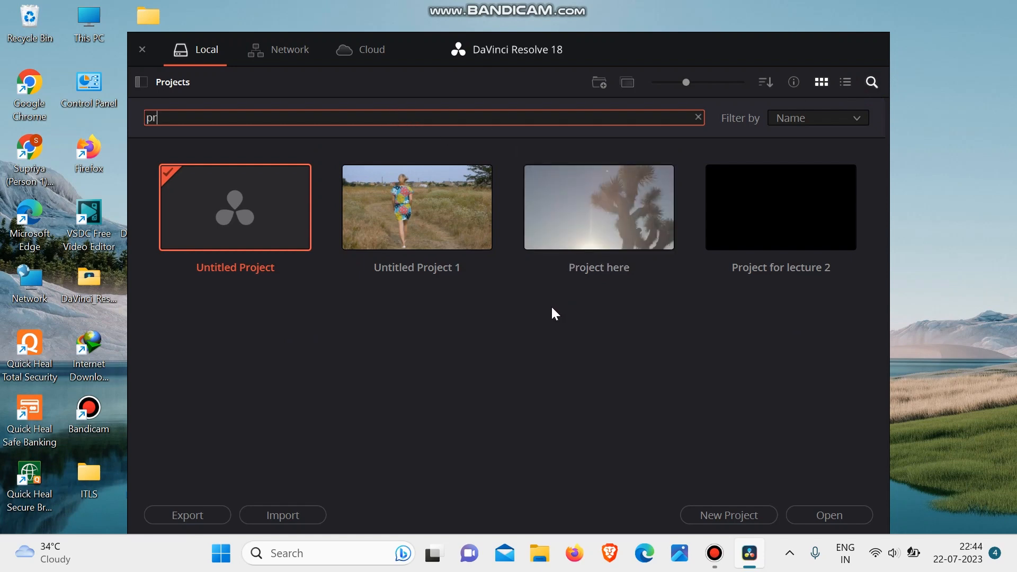
type("oject here")
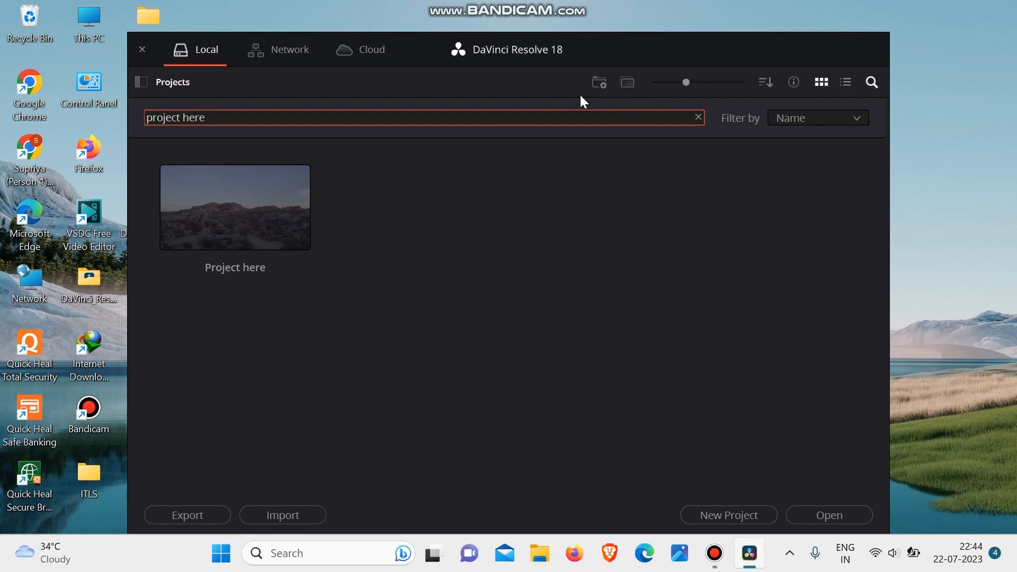
- Close the project manager and relaunch DaVinci Resolve
left_click(143, 49)
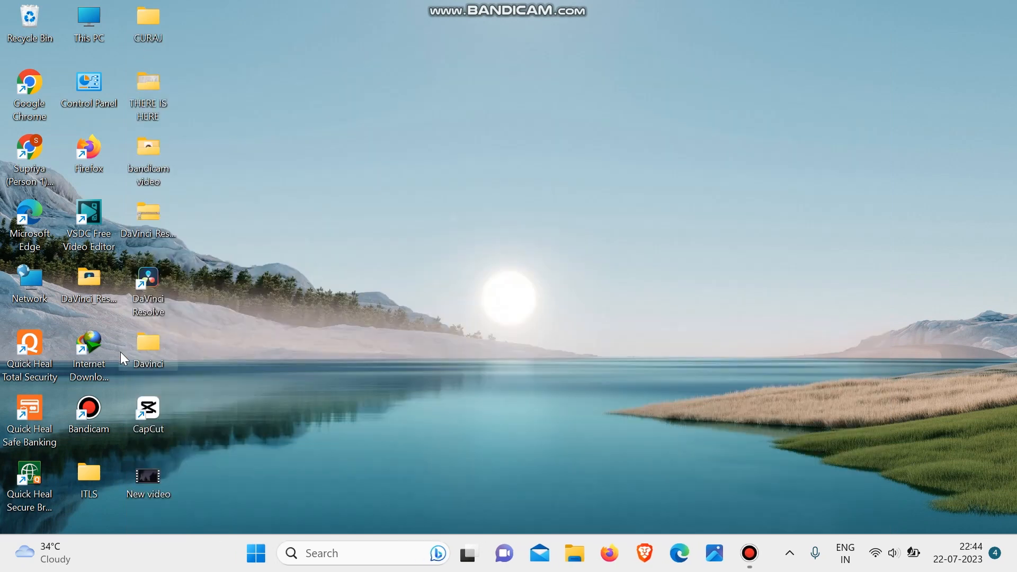
double_click(150, 294)
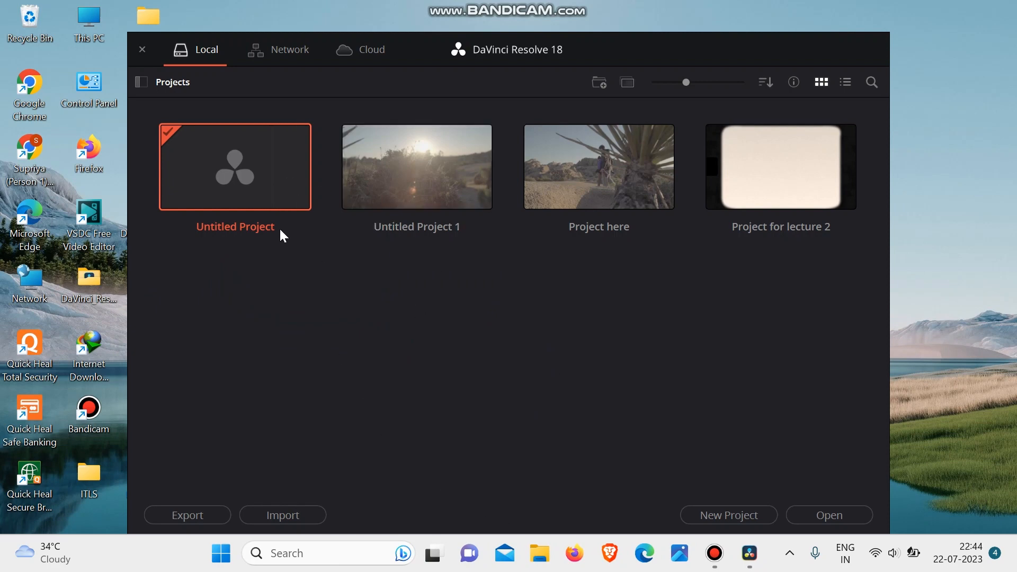
- Open the project named Untitled Project and switch to the Edit page
double_click(223, 175)
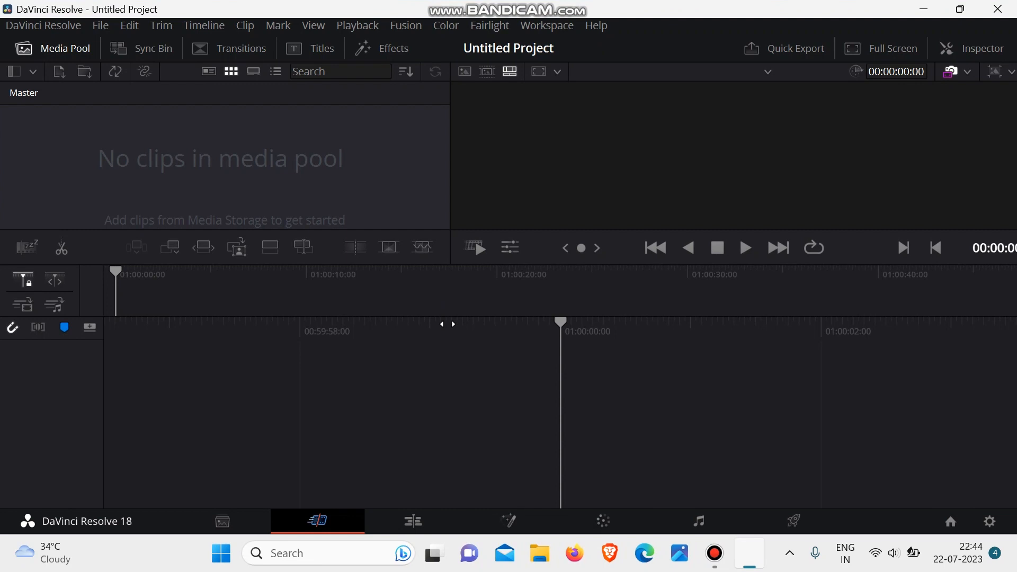
left_click(411, 525)
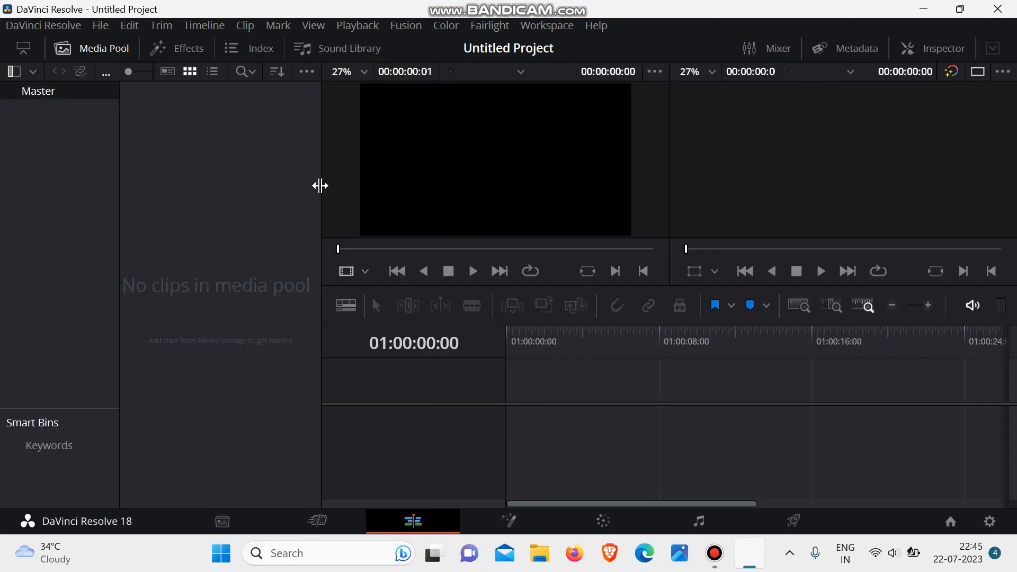
- Resize the media pool, enlarge the Smart Bins area and shrink the viewers on the Edit page
left_click_drag(320, 185, 407, 186)
left_click(318, 191)
left_click_drag(70, 410, 127, 137)
left_click_drag(126, 186, 160, 165)
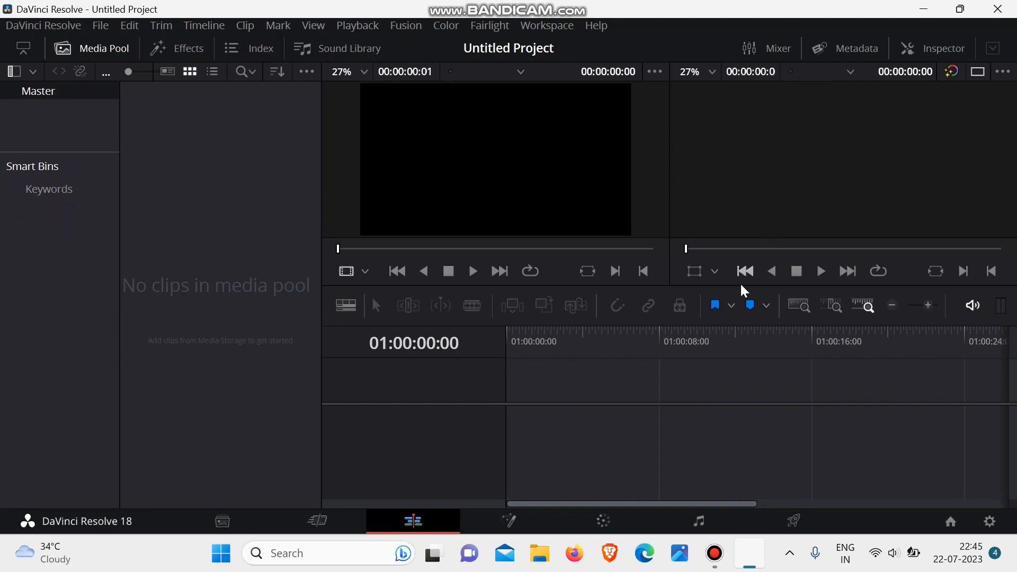
left_click_drag(667, 320, 649, 136)
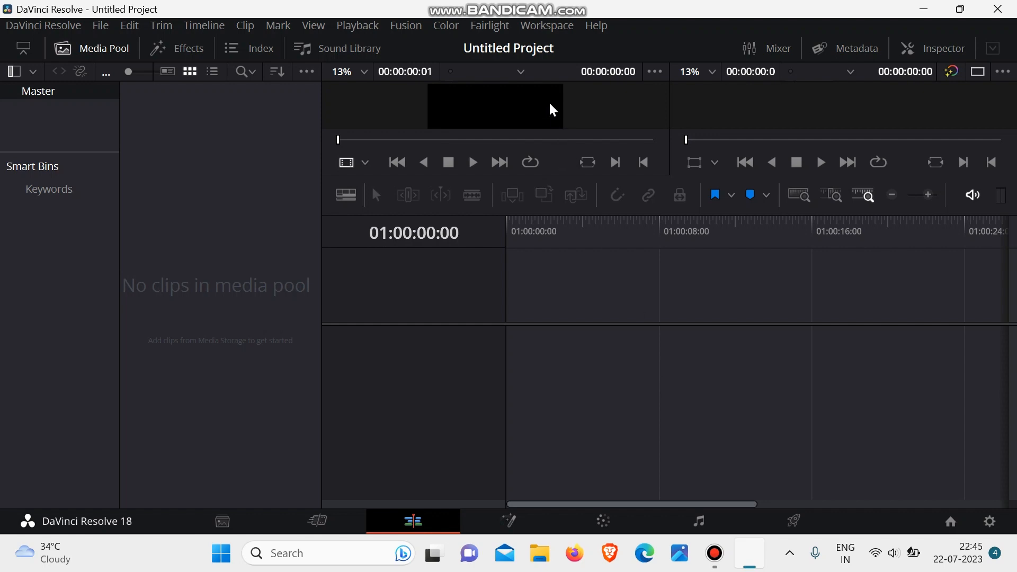
- Reset the user interface layout to its default arrangement
left_click(540, 35)
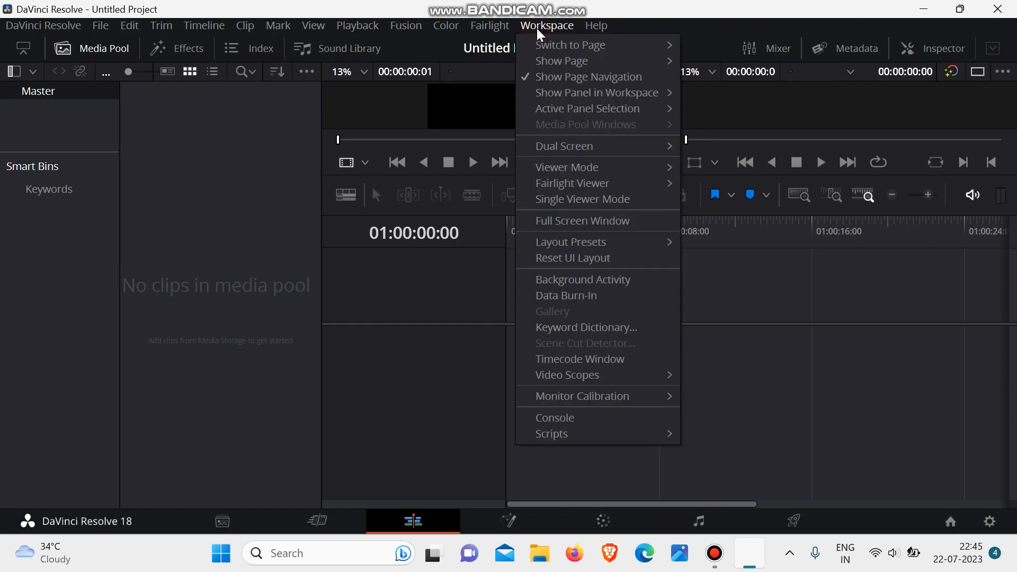
left_click(597, 265)
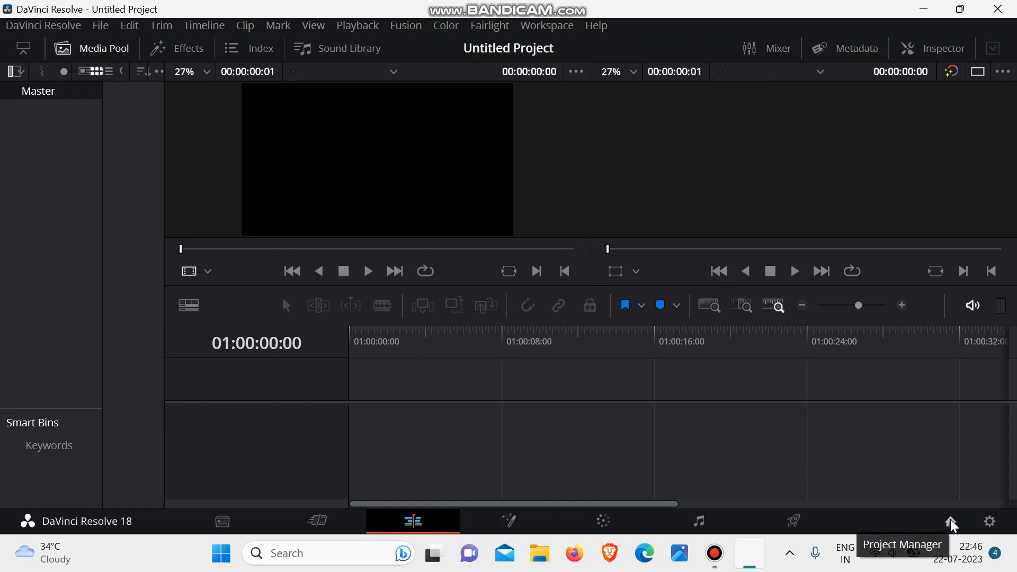
- Open the project settings and examine the available timeline resolutions without changing the selected one
left_click(989, 526)
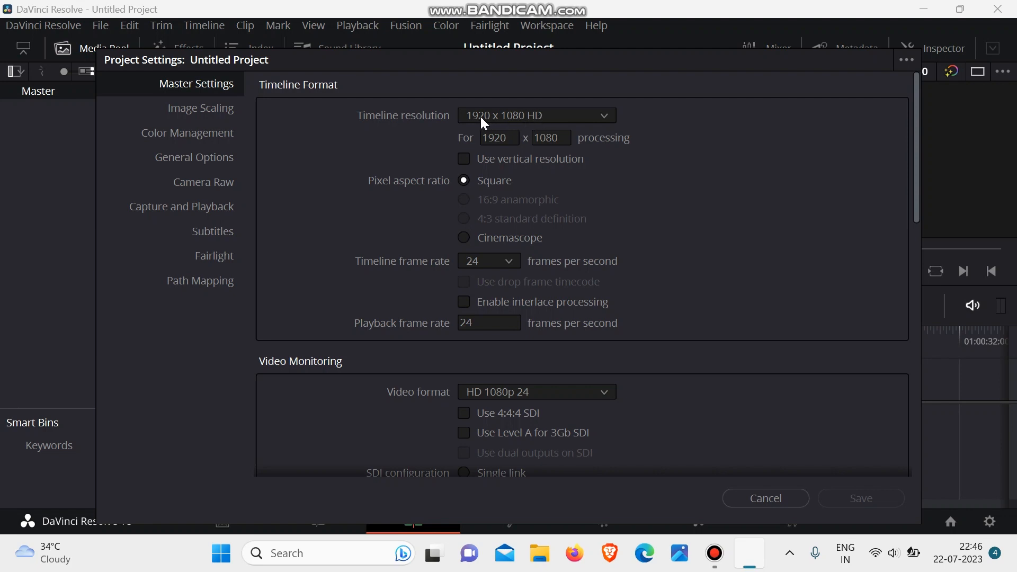
left_click(527, 115)
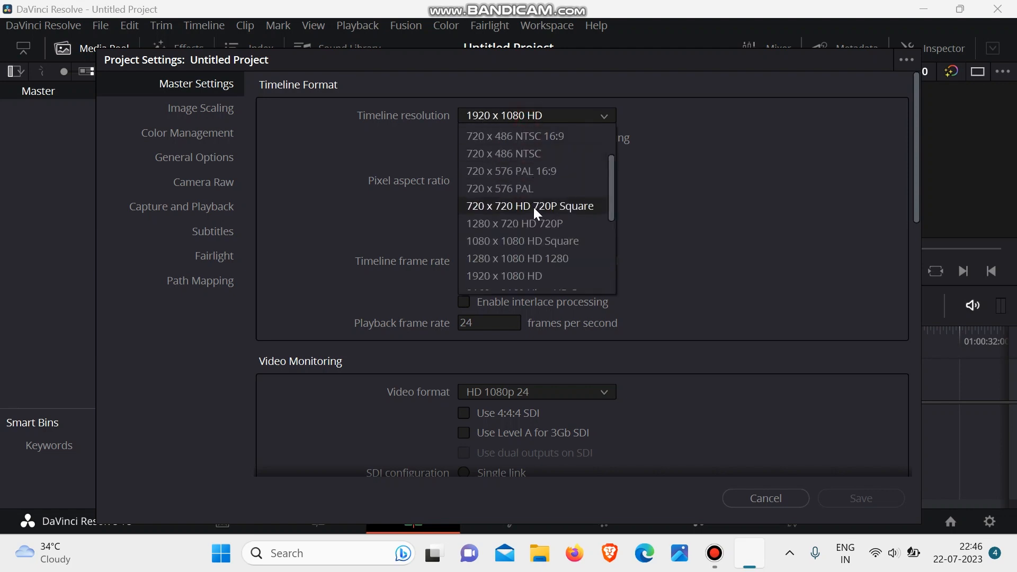
scroll(533, 208, "down", 3)
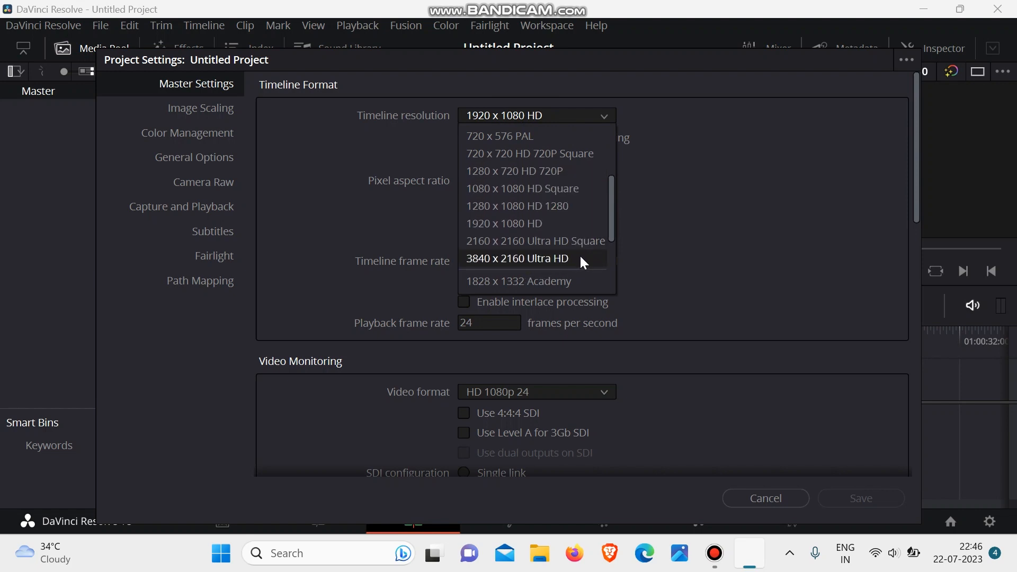
scroll(583, 245, "down", 7)
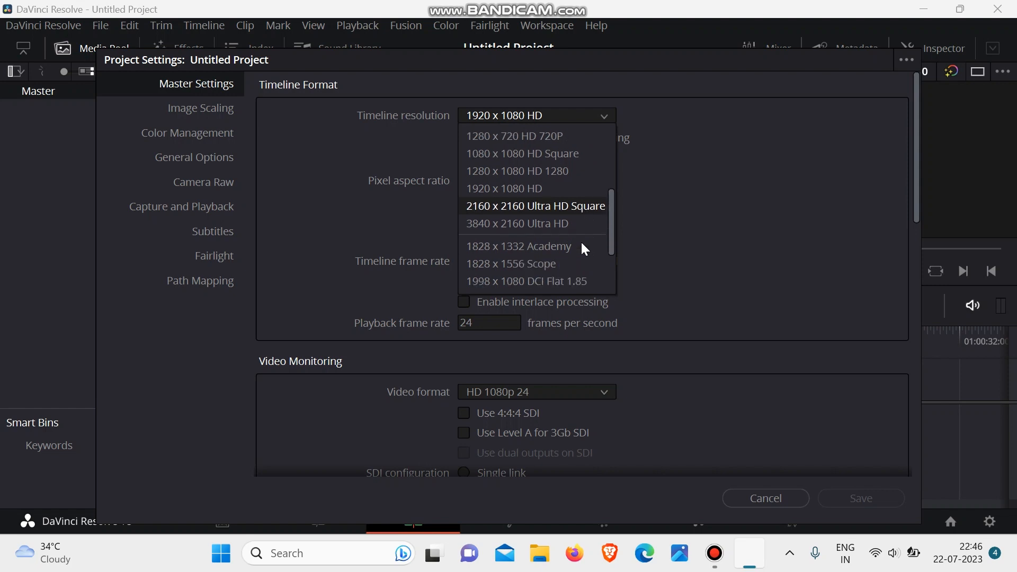
scroll(581, 243, "up", 8)
scroll(580, 240, "up", 5)
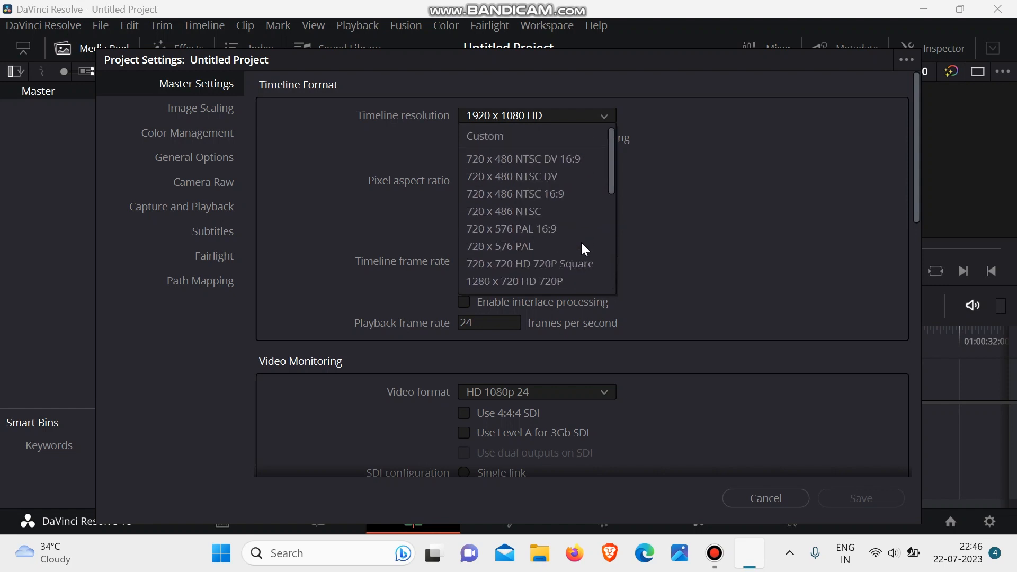
scroll(550, 265, "down", 1)
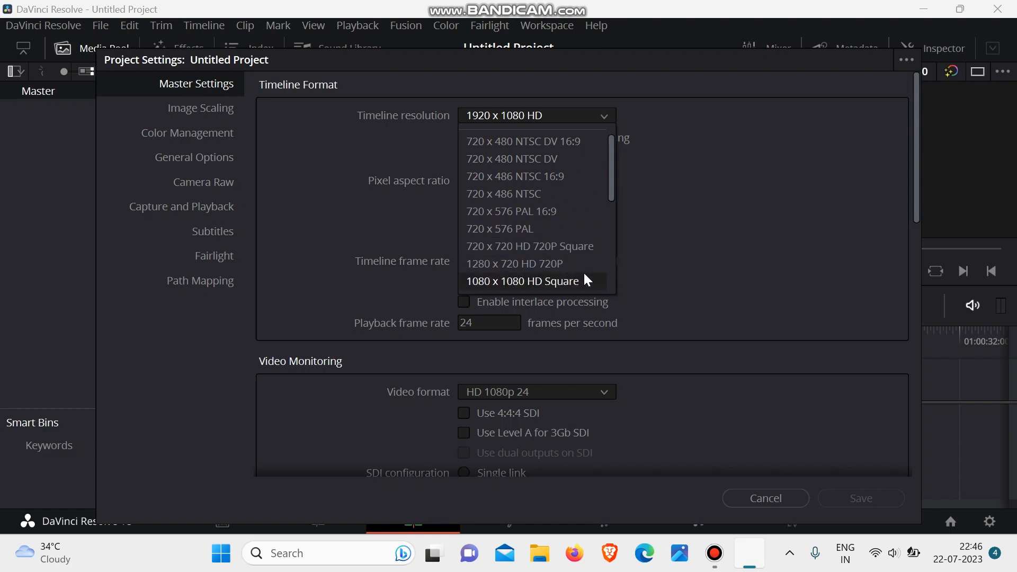
left_click(720, 185)
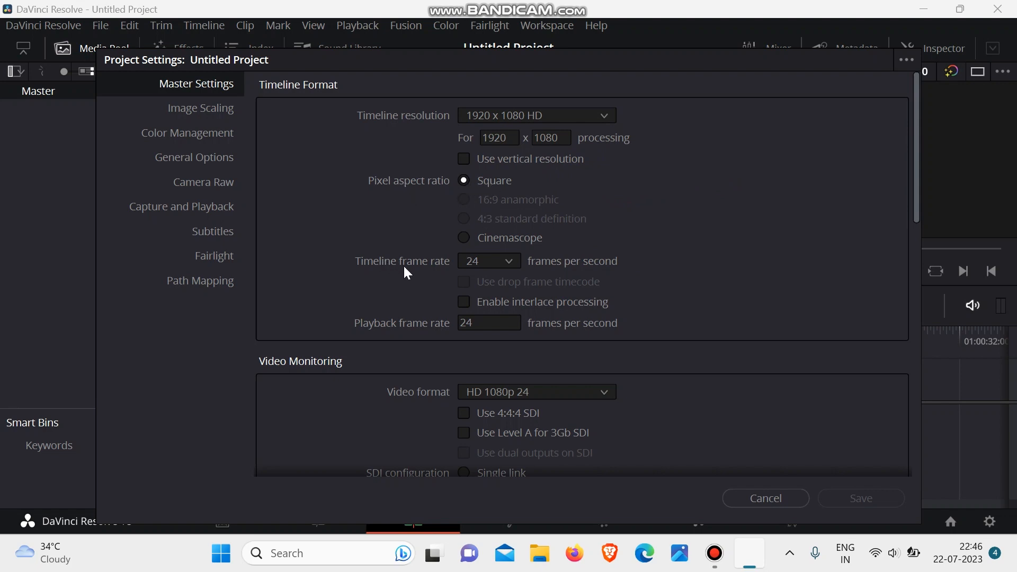
- Try timeline frame rates of 30, 25 and 24, and settle on 25 frames per second
left_click(482, 263)
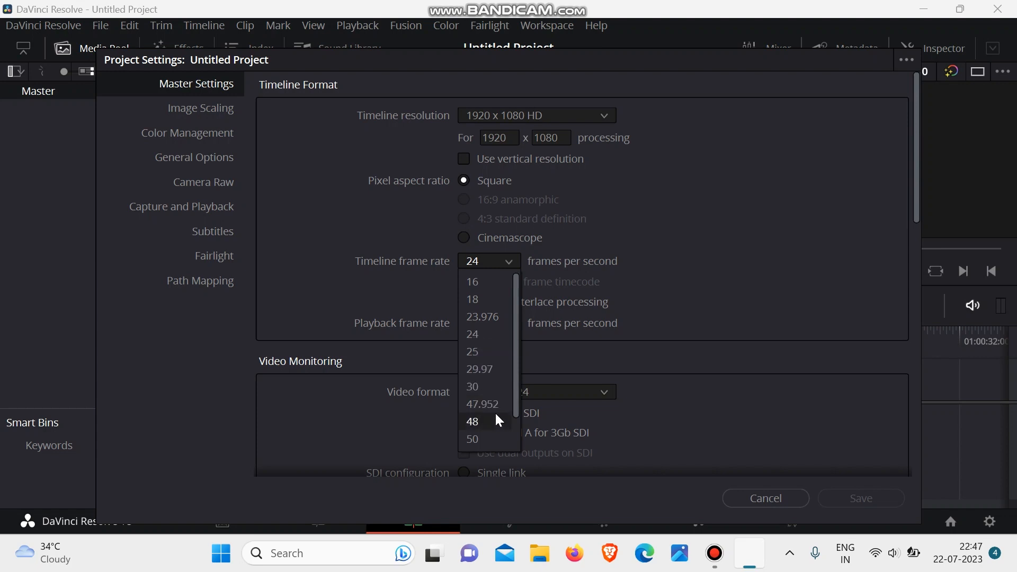
left_click(500, 385)
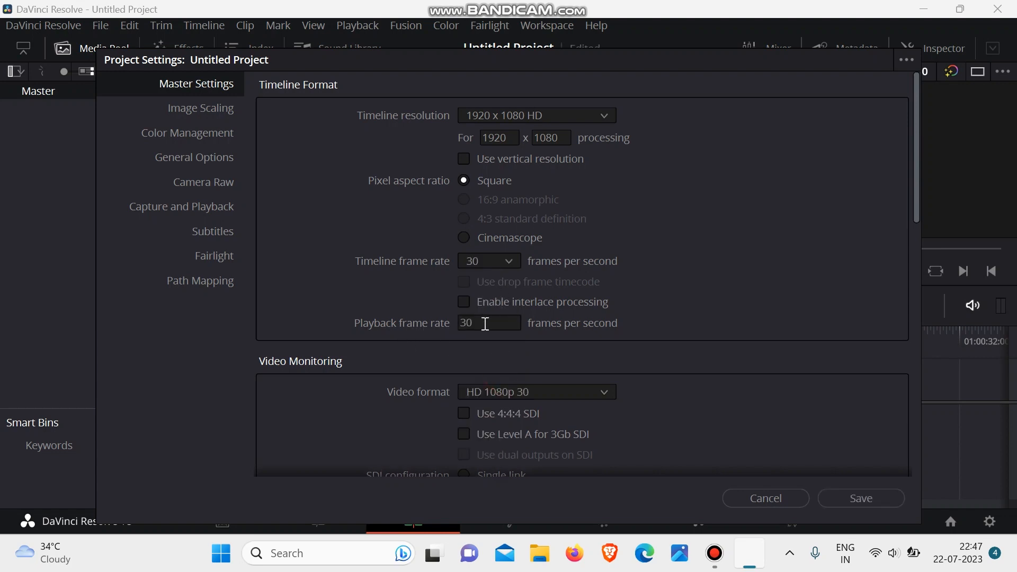
left_click(490, 260)
left_click(475, 351)
left_click(491, 259)
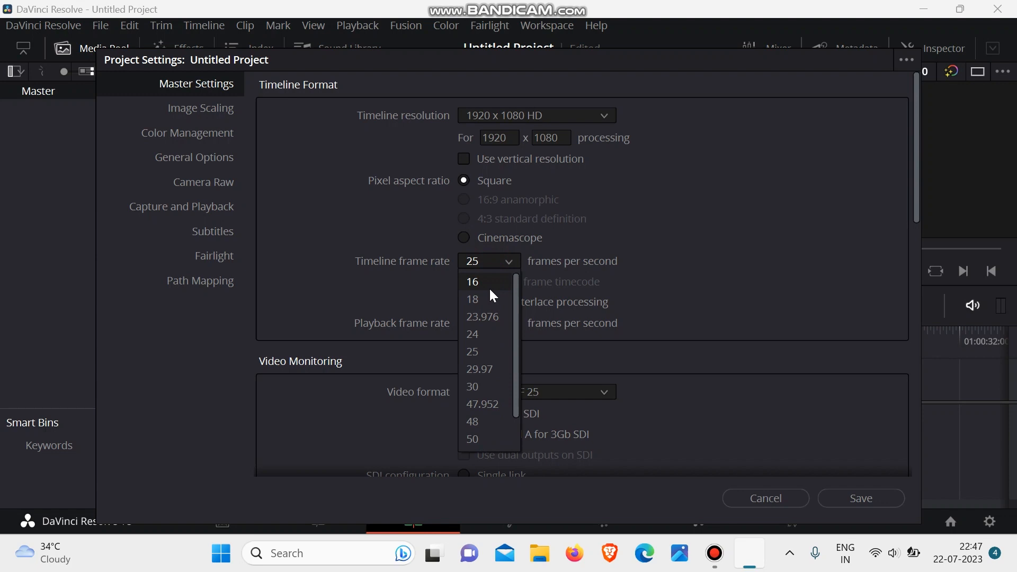
left_click(486, 336)
left_click(507, 257)
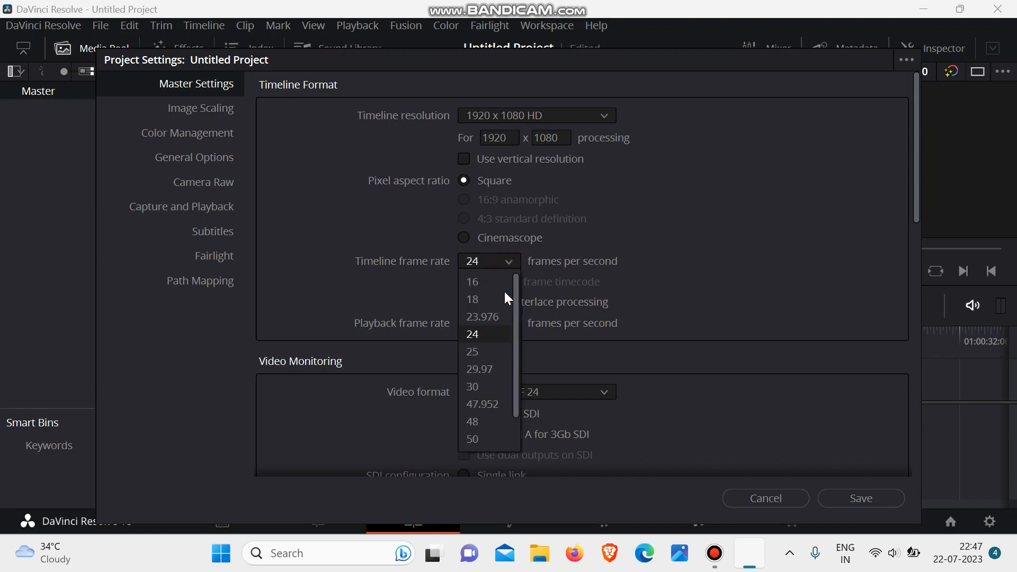
left_click(469, 350)
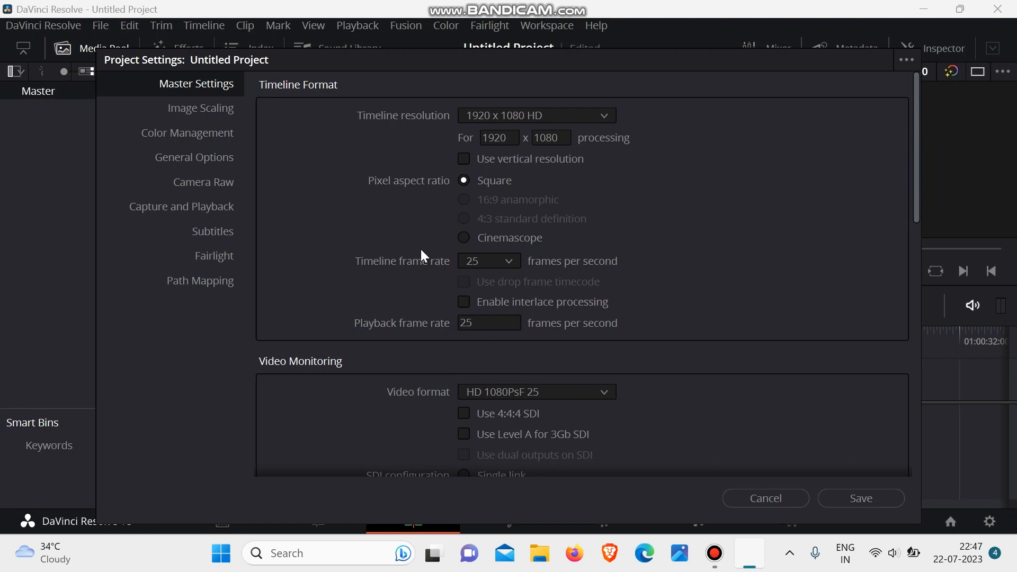
- Review the remaining master settings down to frame interpolation, and save the project settings
scroll(511, 386, "down", 2)
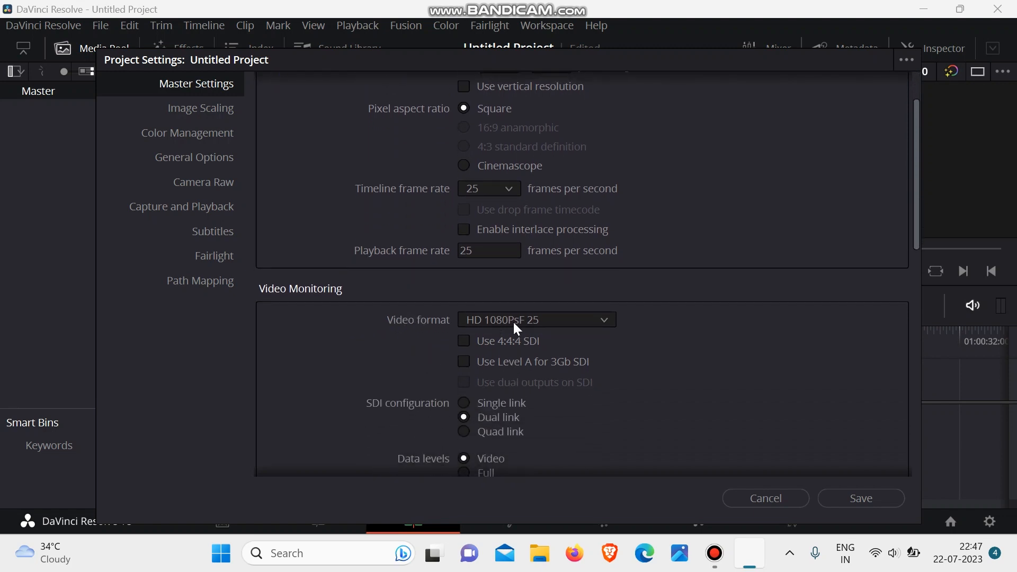
scroll(515, 320, "down", 10)
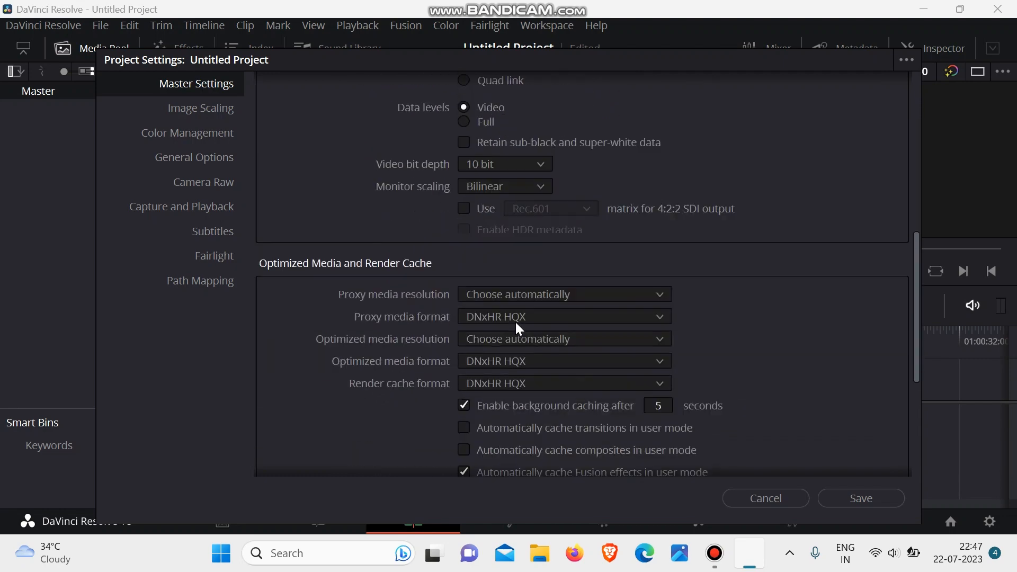
scroll(515, 320, "down", 4)
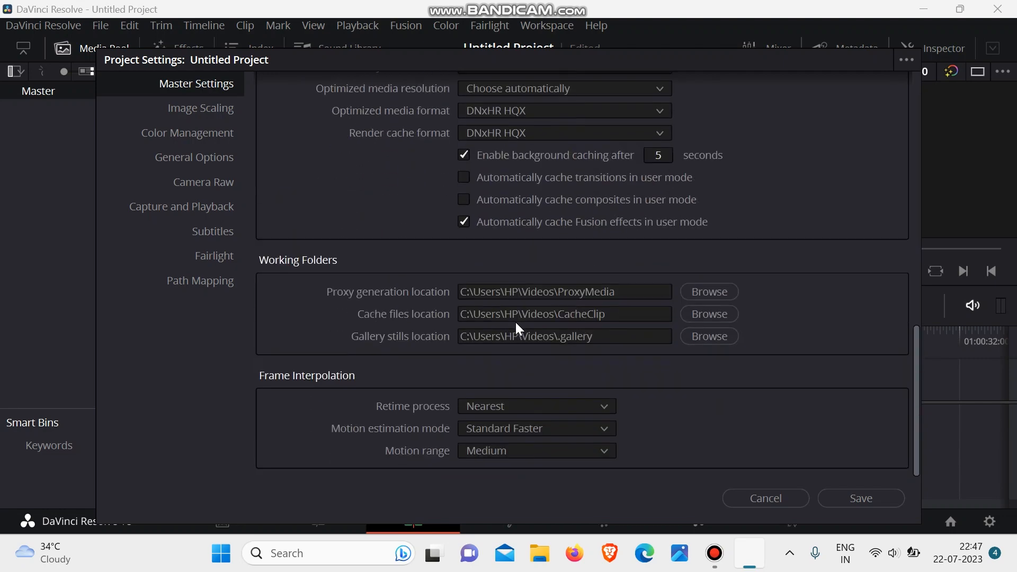
scroll(515, 320, "up", 20)
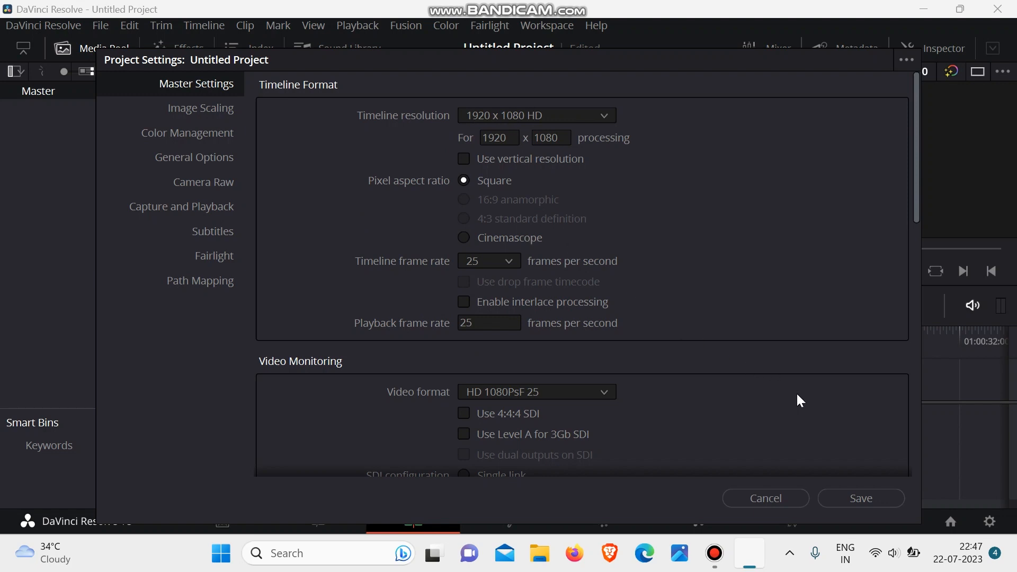
left_click(869, 498)
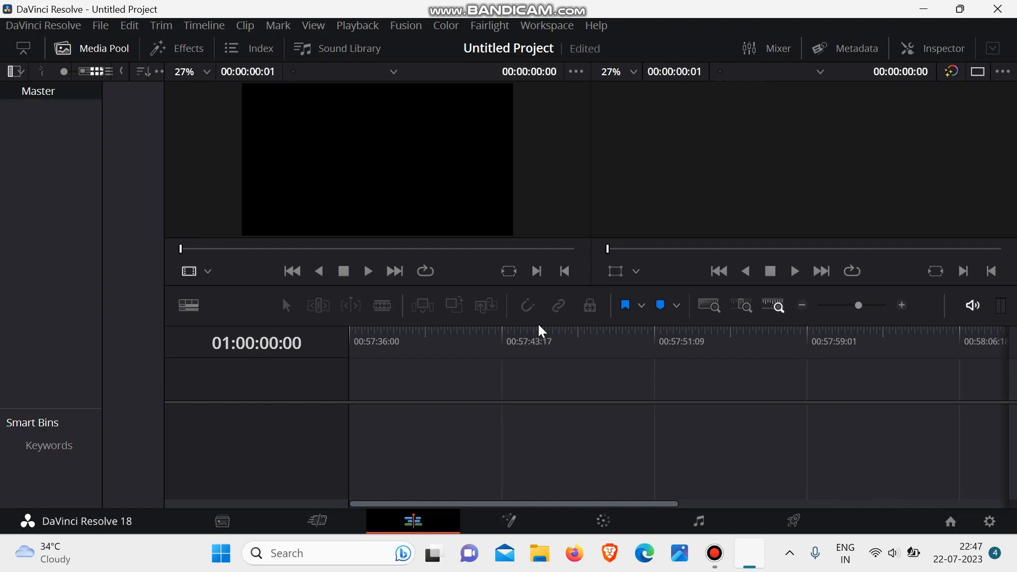
- Save the current project under the name "New project 2.0 here"
key("ctrl+s")
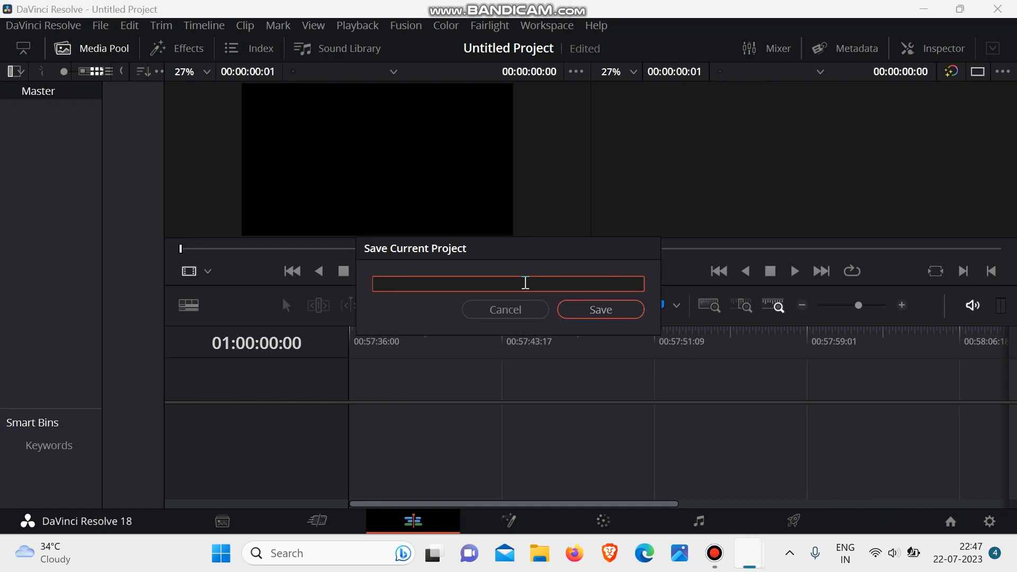
type("New project 2.0 here")
key("Return")
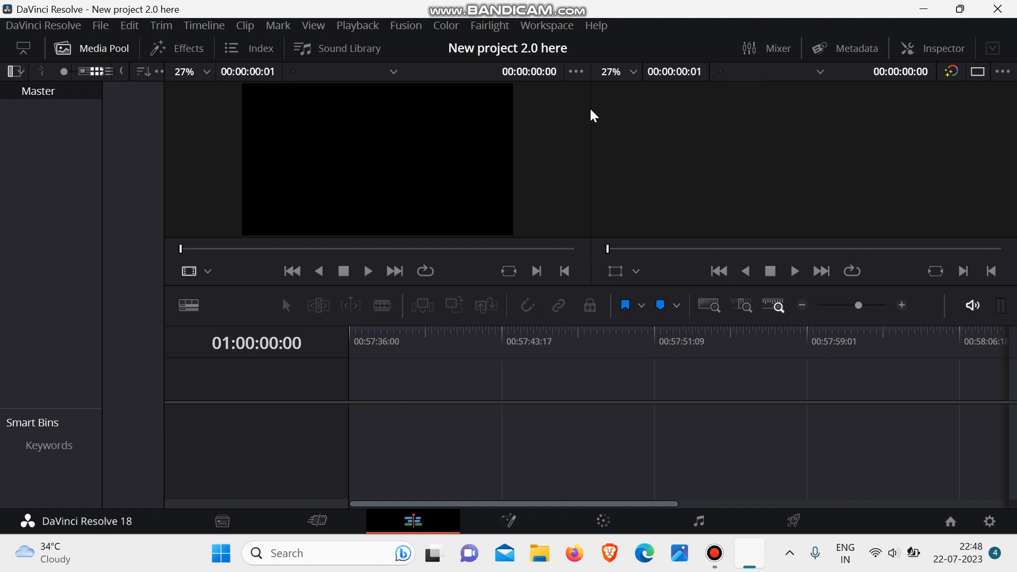
- Switch to the Media page and open the Videos folder in media storage
left_click(238, 522)
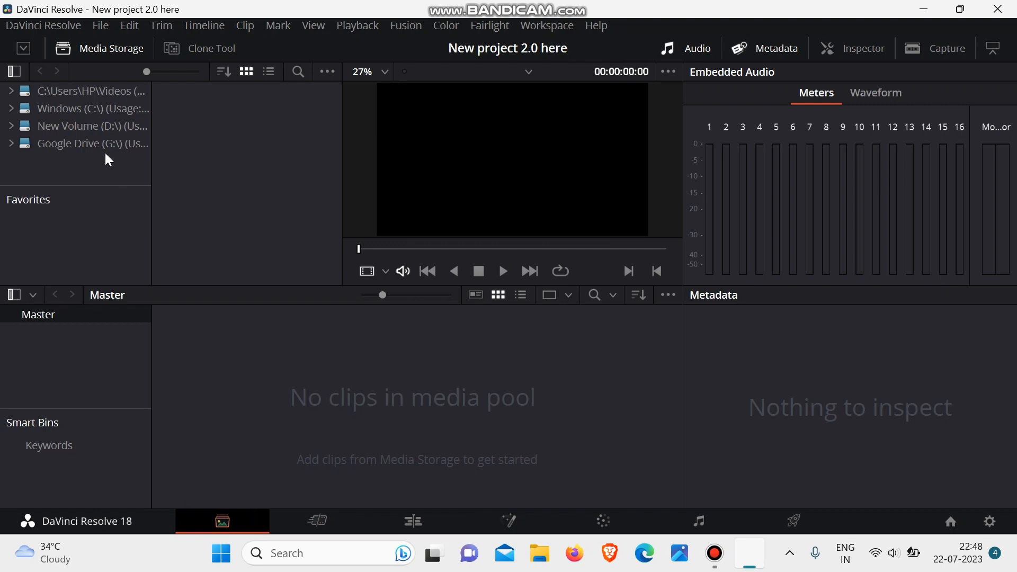
double_click(103, 96)
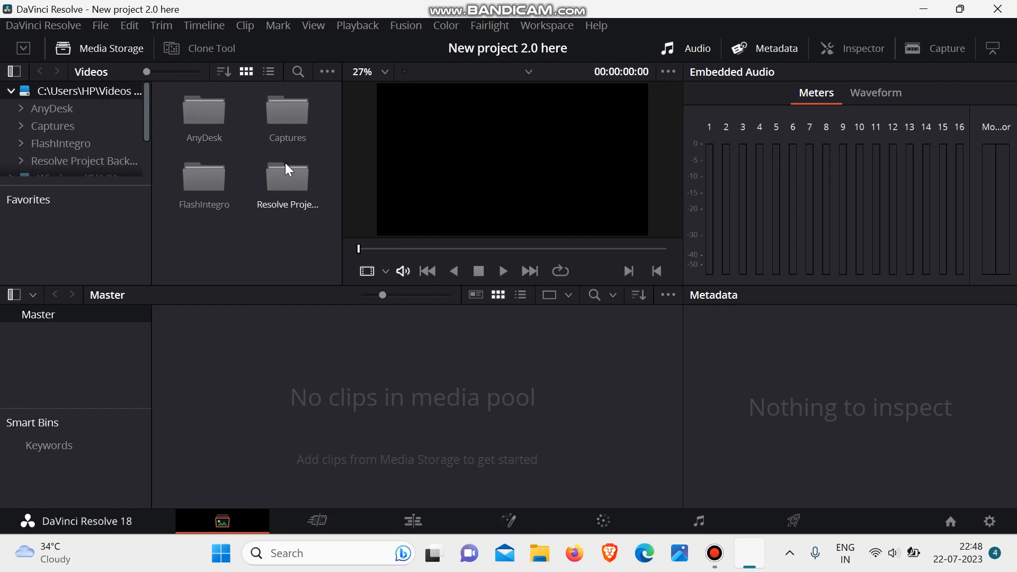
- Browse the Windows (C:) drive in media storage and look inside its hp folder
scroll(92, 88, "down", 2)
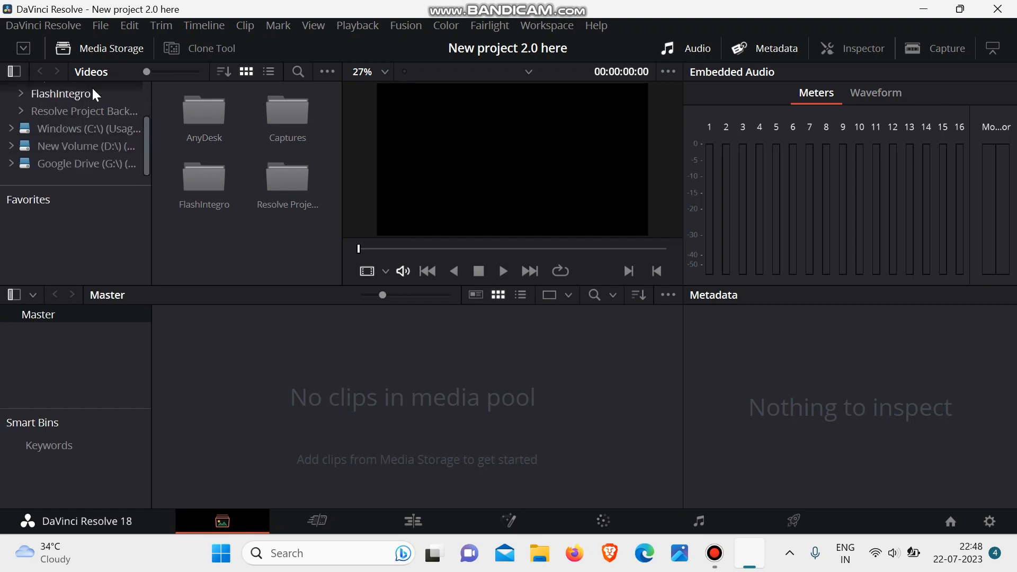
double_click(95, 129)
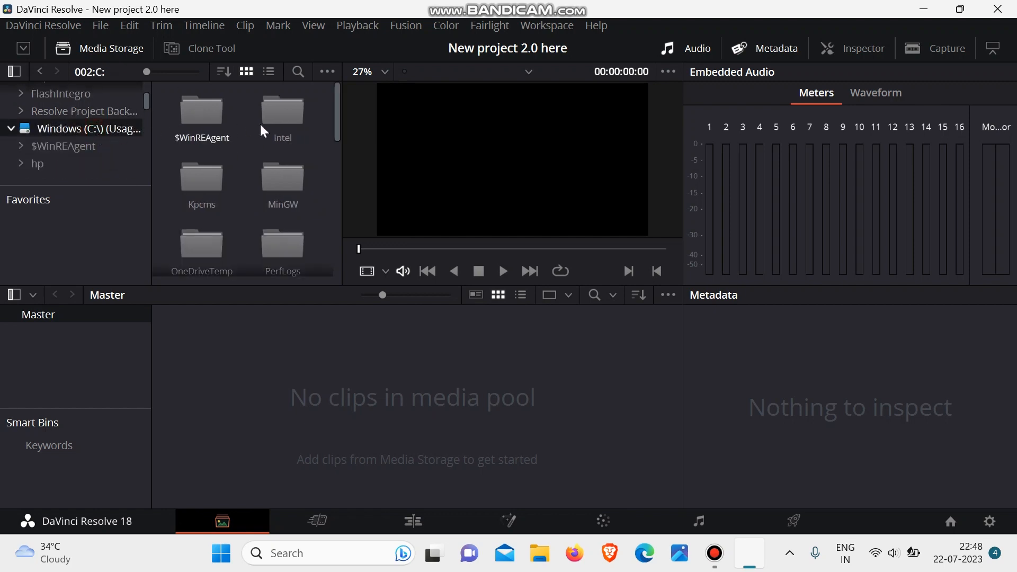
scroll(281, 227, "down", 3)
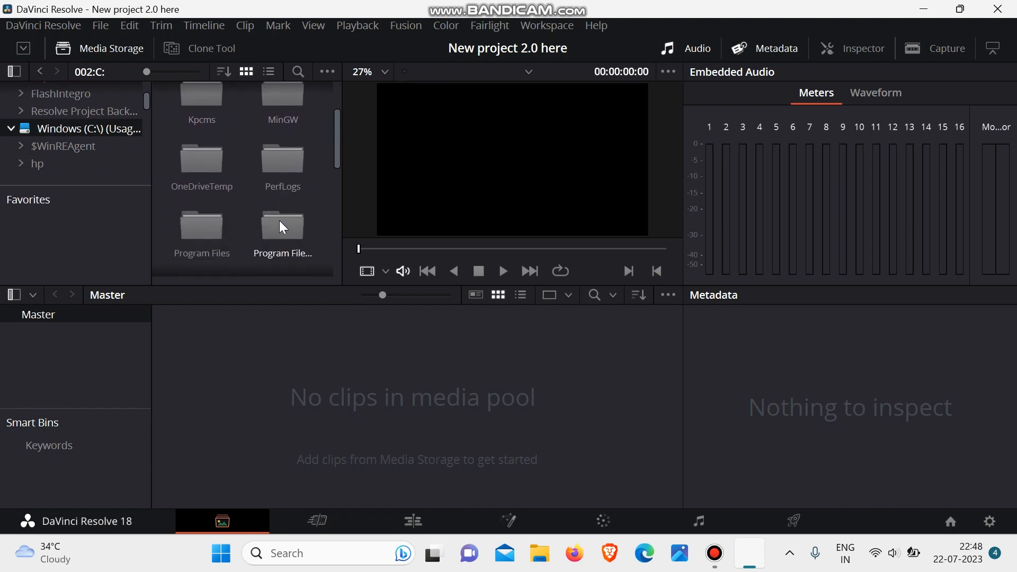
scroll(280, 227, "down", 5)
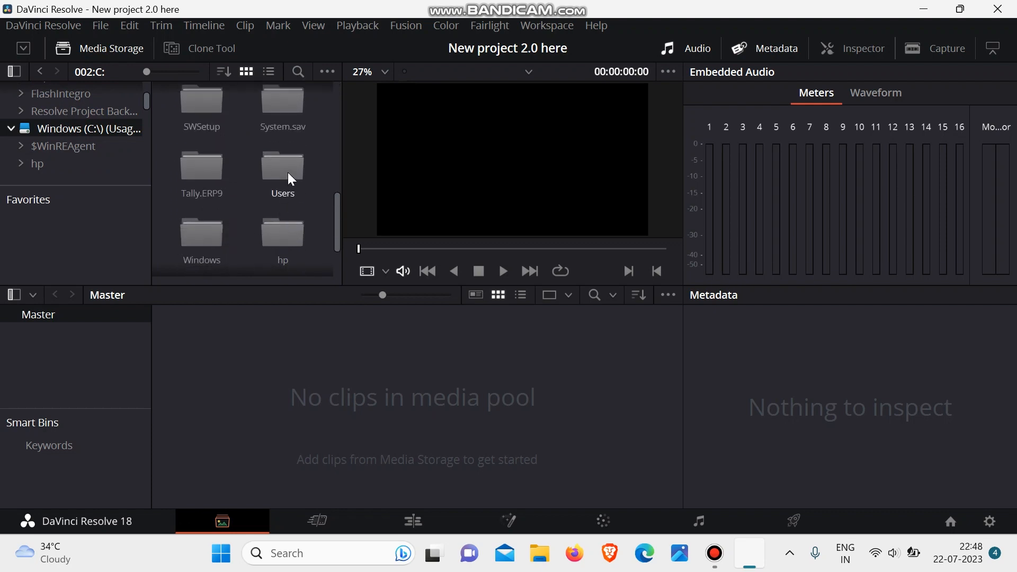
double_click(284, 221)
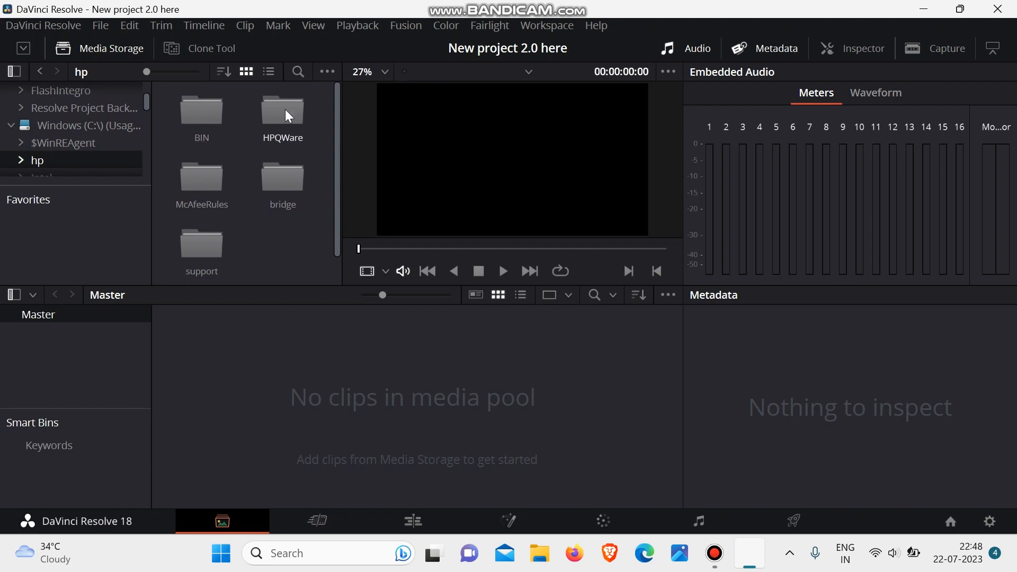
scroll(272, 206, "down", 2)
scroll(272, 206, "up", 2)
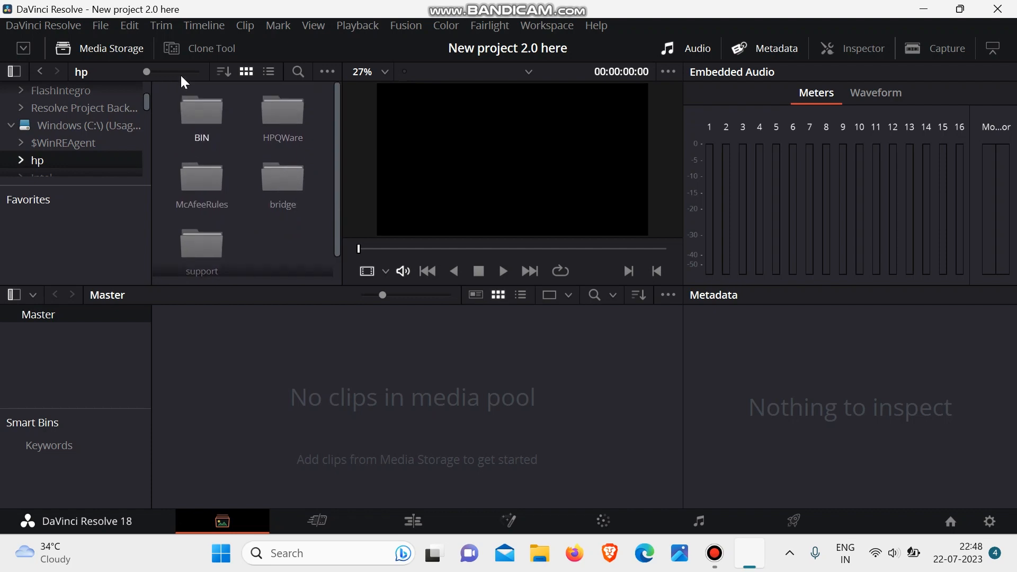
- Look inside the $WinREAgent folder, then go back to the Windows (C:) drive and look through its folders
left_click(67, 145)
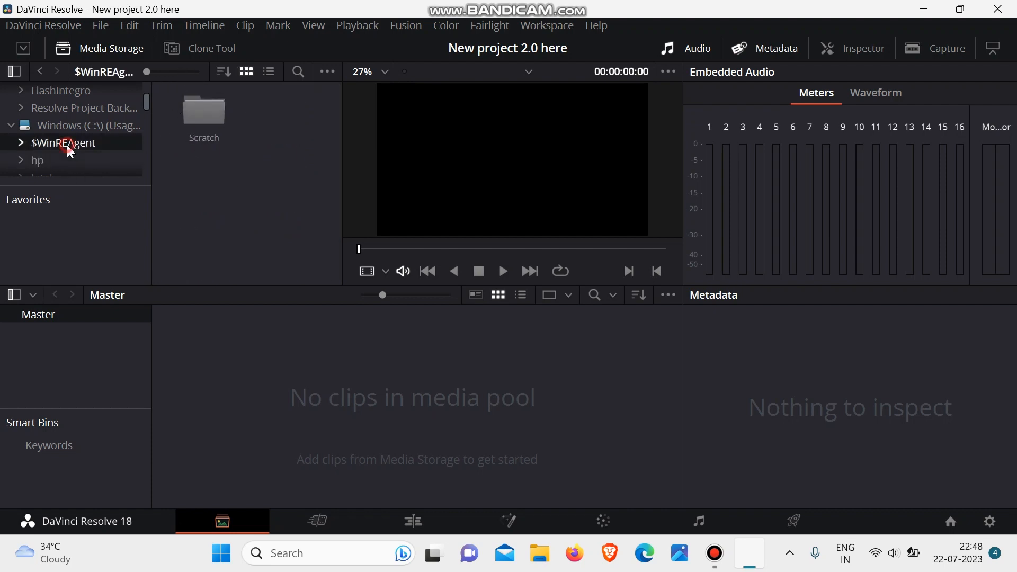
left_click(84, 124)
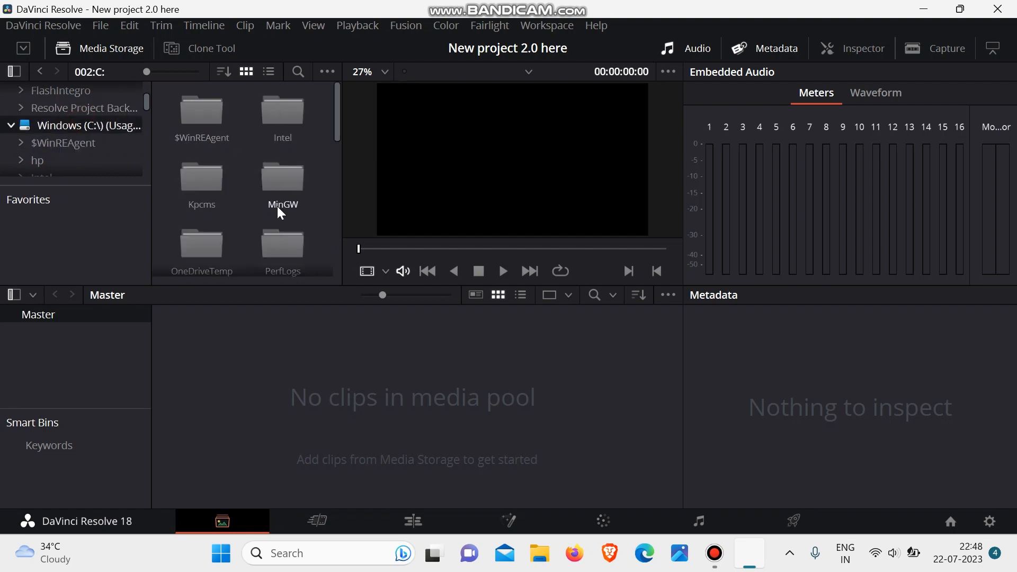
scroll(278, 205, "down", 3)
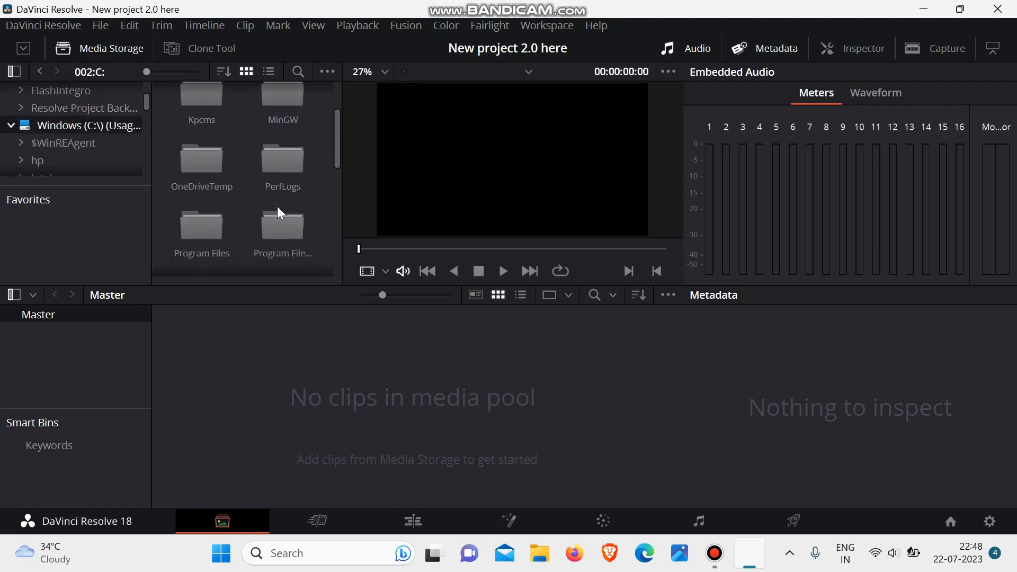
scroll(278, 205, "down", 3)
scroll(278, 206, "down", 4)
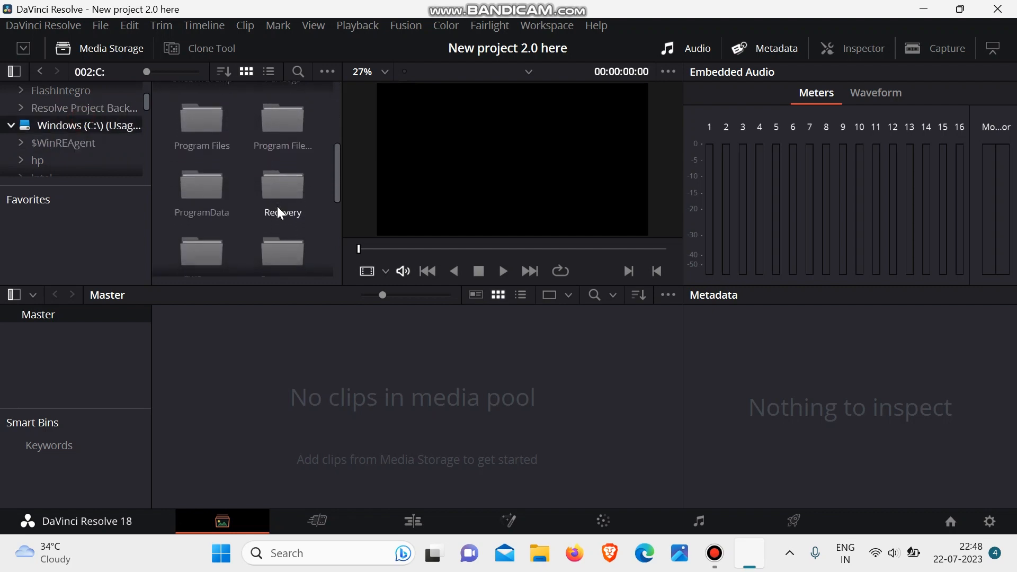
scroll(278, 205, "down", 4)
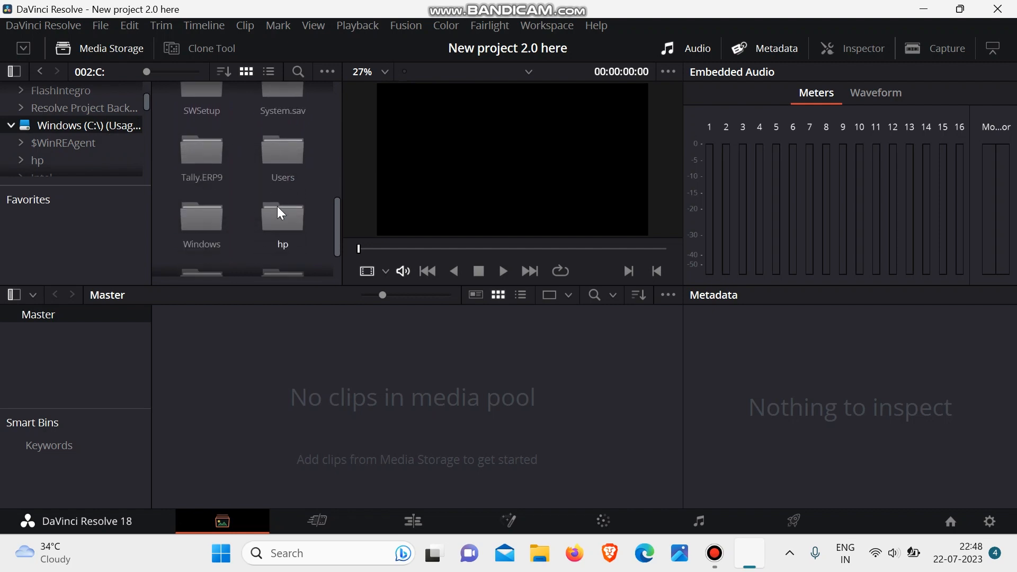
scroll(278, 206, "down", 2)
scroll(278, 206, "up", 2)
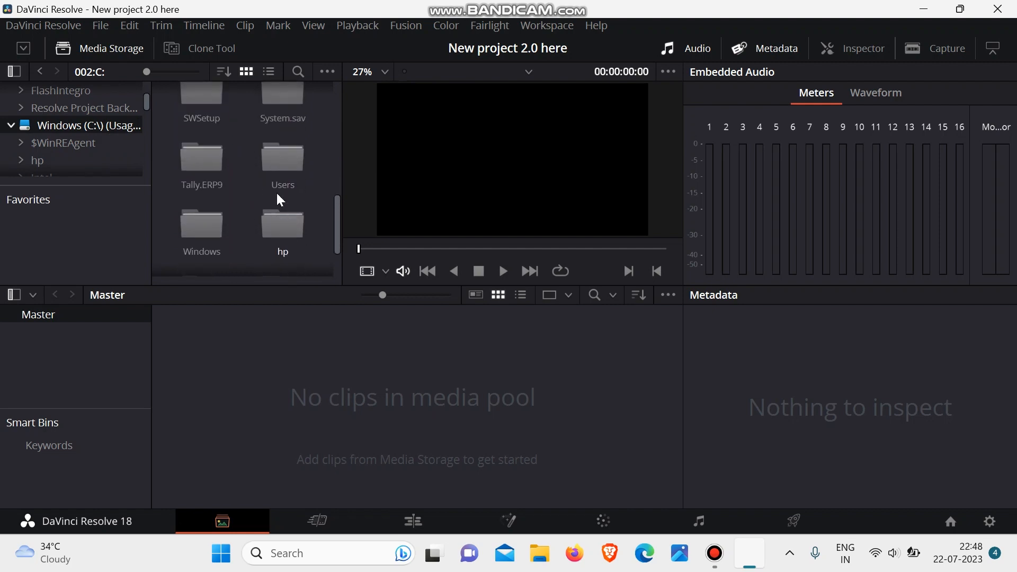
scroll(276, 159, "up", 3)
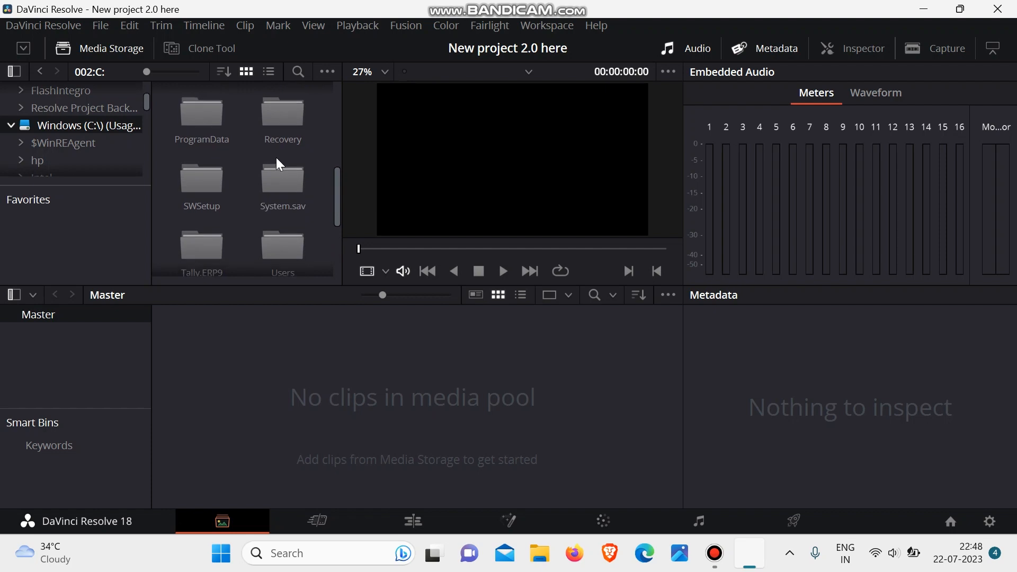
scroll(275, 157, "down", 2)
- On the Cut page, start a media import and open Desktop > Davinci > ALL FILE 2 > Footage - 1080p and COMPRESSED
left_click(317, 522)
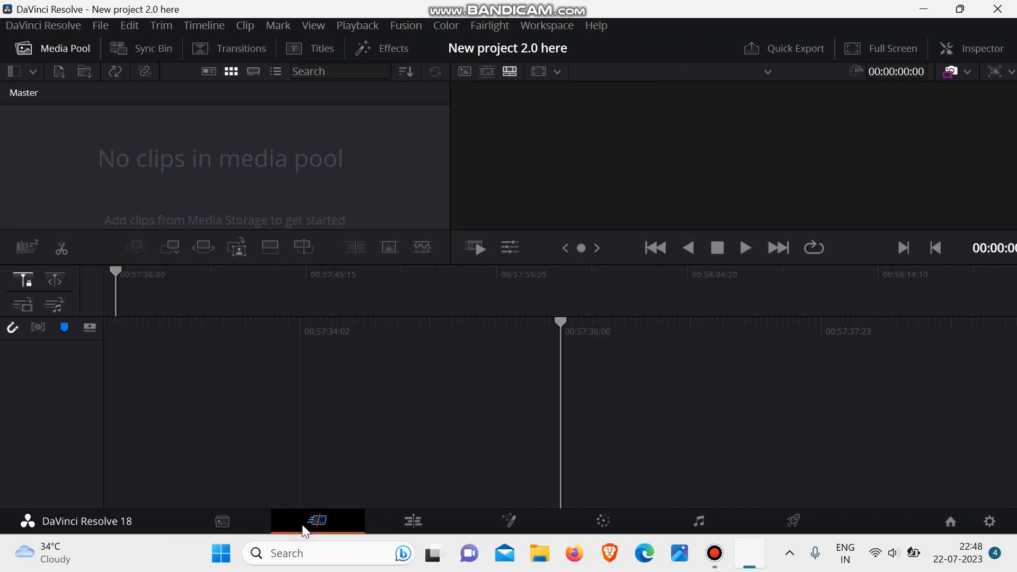
left_click(57, 68)
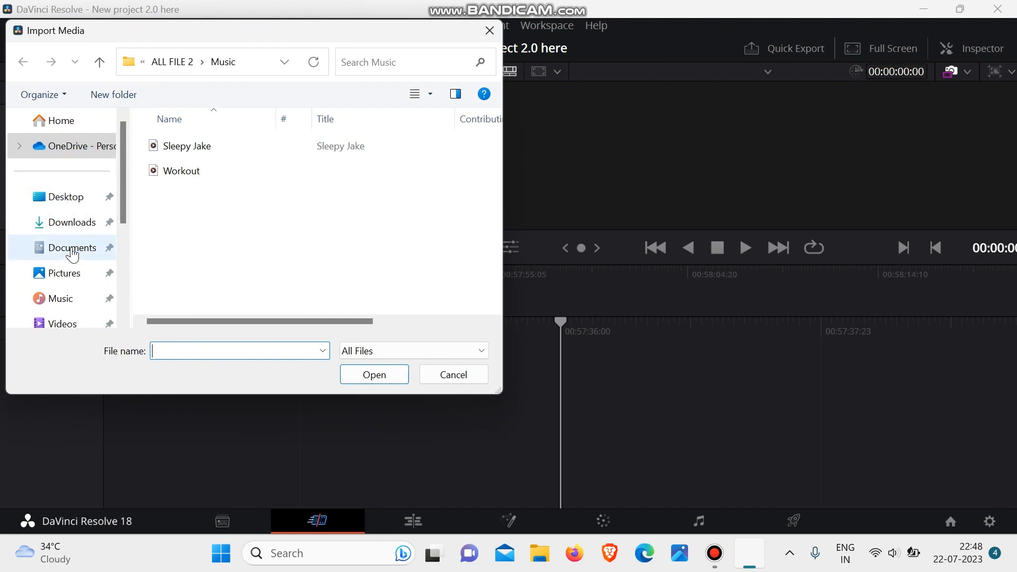
left_click(62, 198)
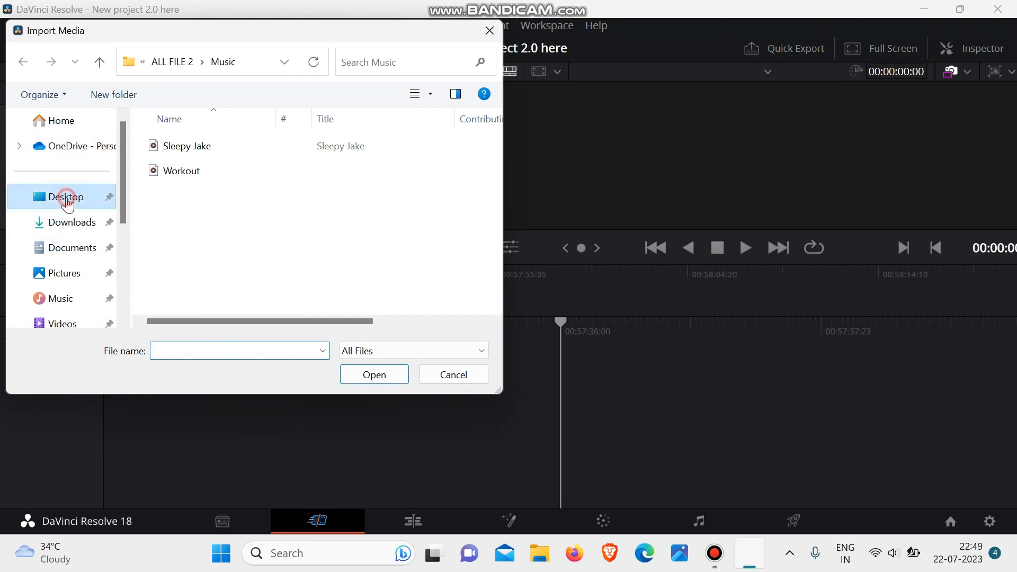
double_click(223, 193)
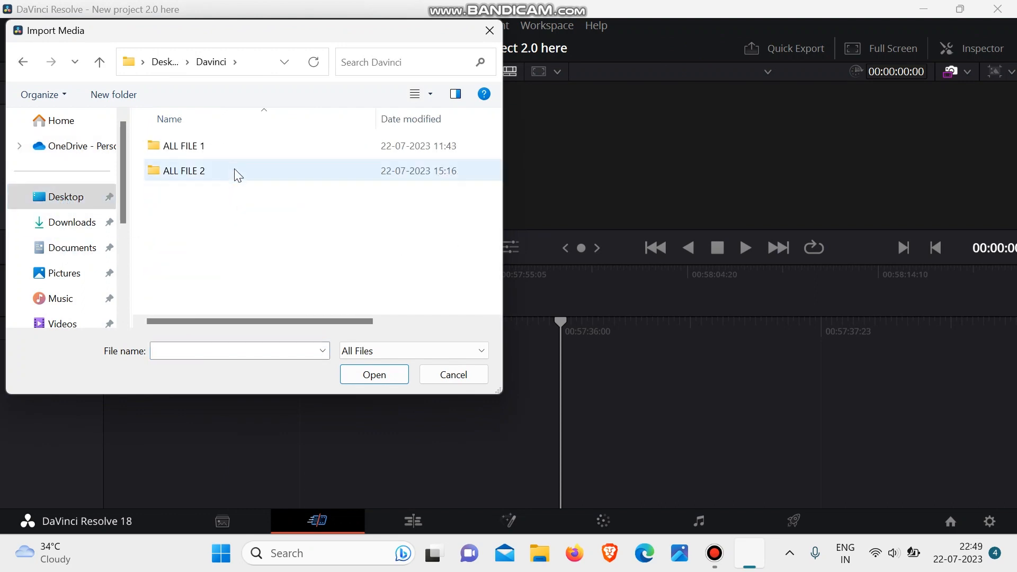
double_click(233, 167)
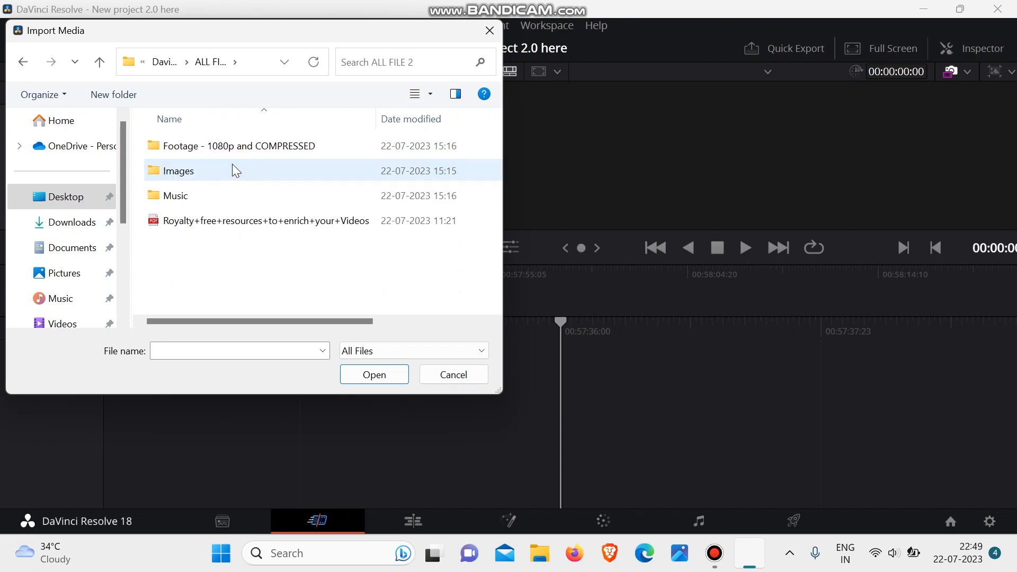
left_click(259, 148)
double_click(258, 149)
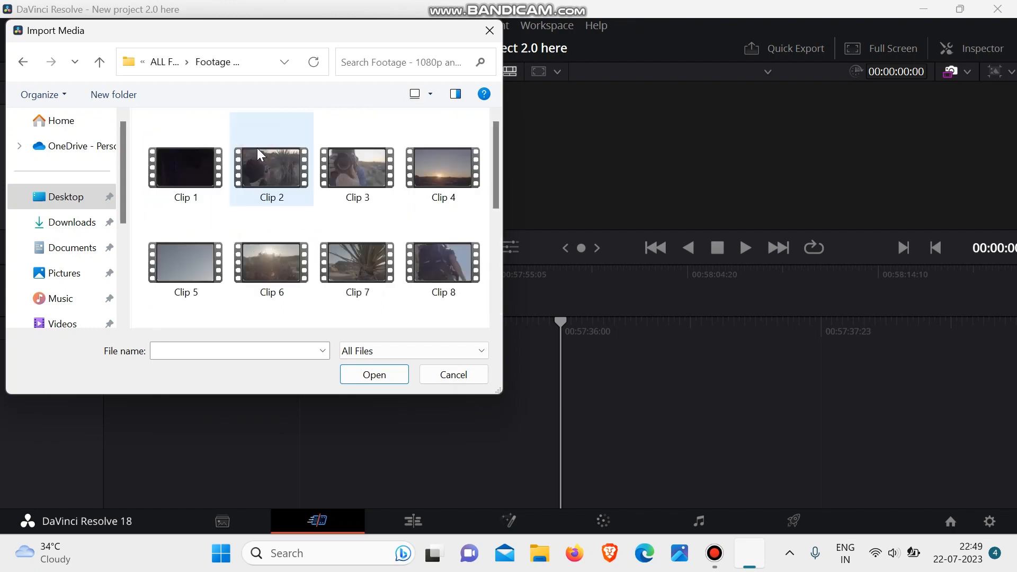
left_click(484, 131)
left_click_drag(485, 134, 143, 182)
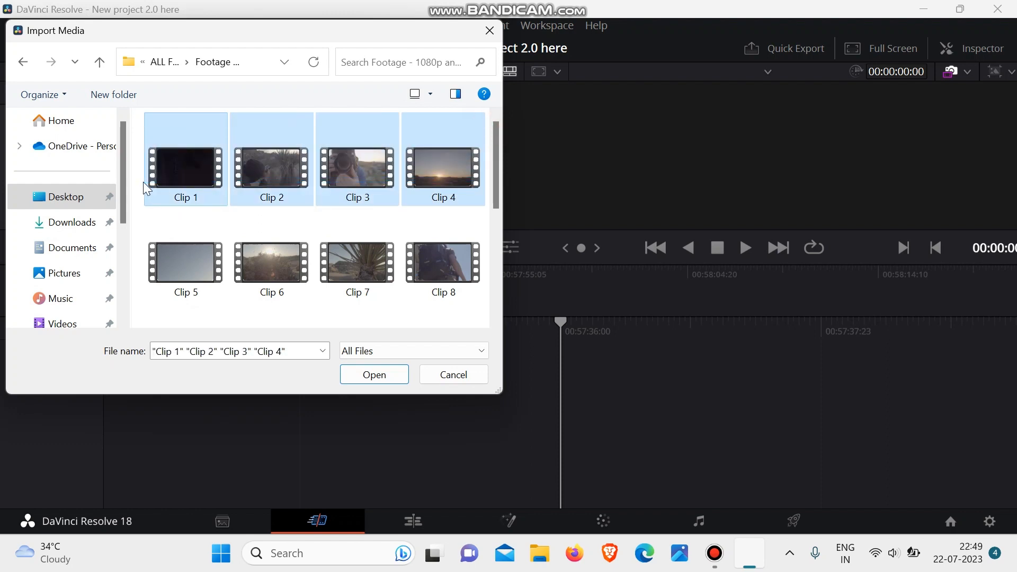
scroll(431, 226, "down", 5)
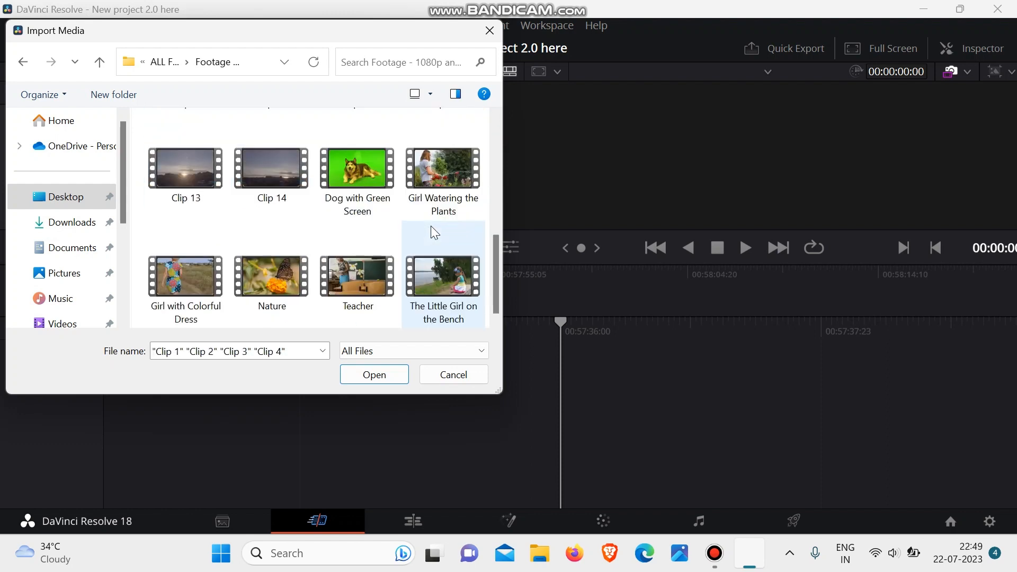
scroll(431, 226, "up", 3)
scroll(464, 193, "up", 2)
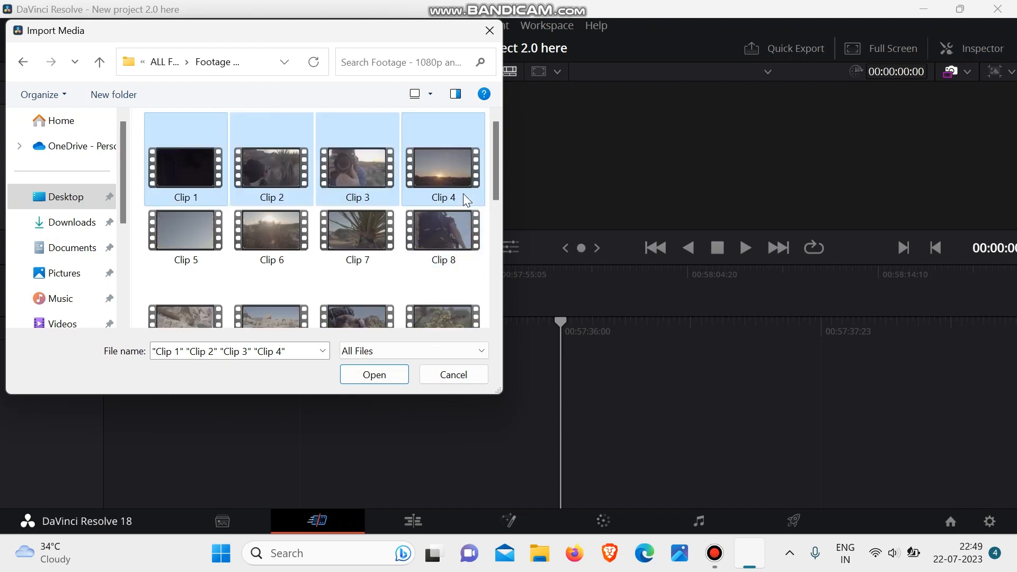
- Import Clip 5, Clip 6, Clip 7 and Clip 8, changing the project frame rate to match the clips
left_click(488, 220)
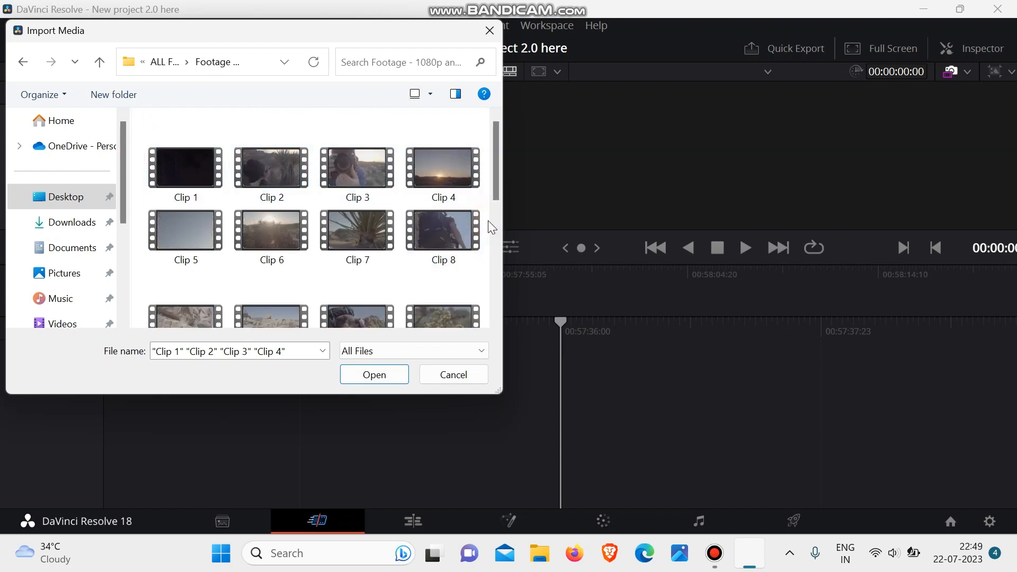
left_click_drag(488, 220, 165, 243)
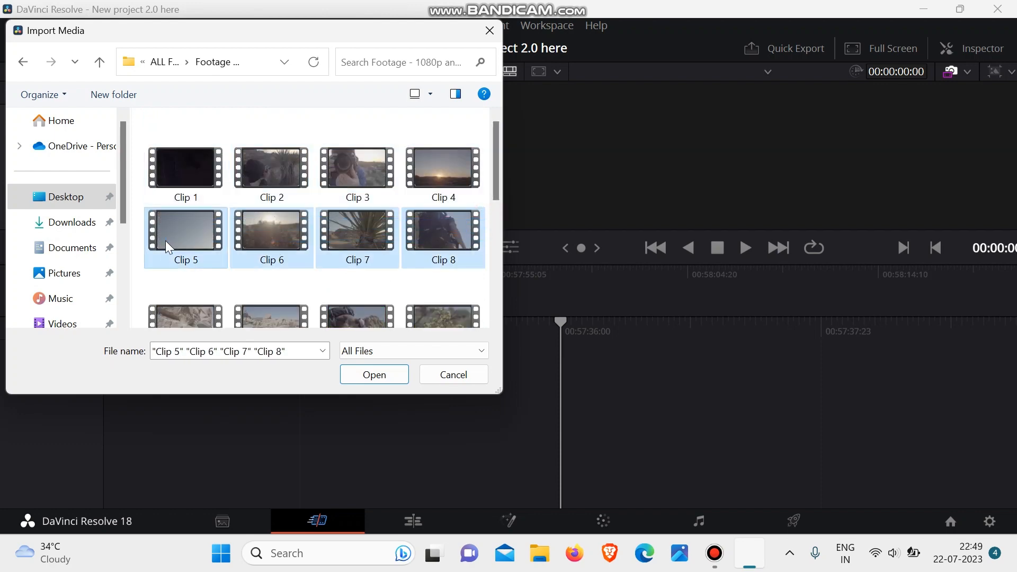
left_click(386, 370)
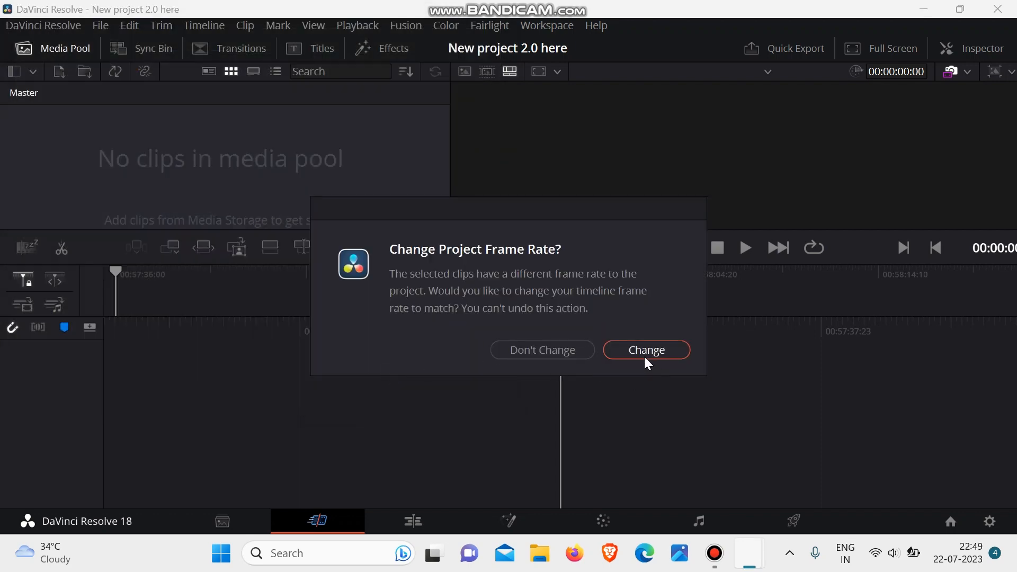
left_click(646, 351)
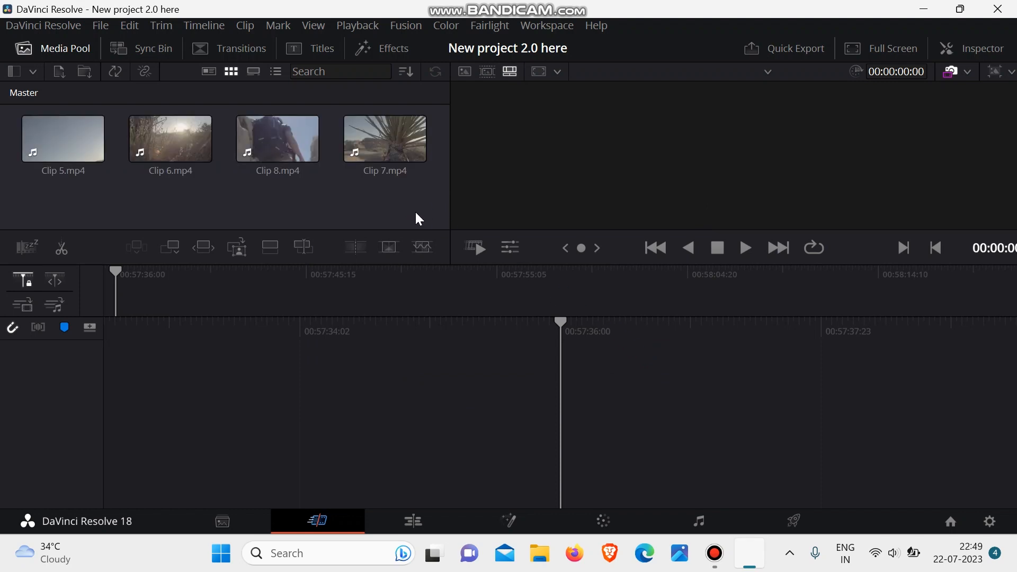
- Return to the Media page, then hide the media storage browser and show it again
left_click(220, 521)
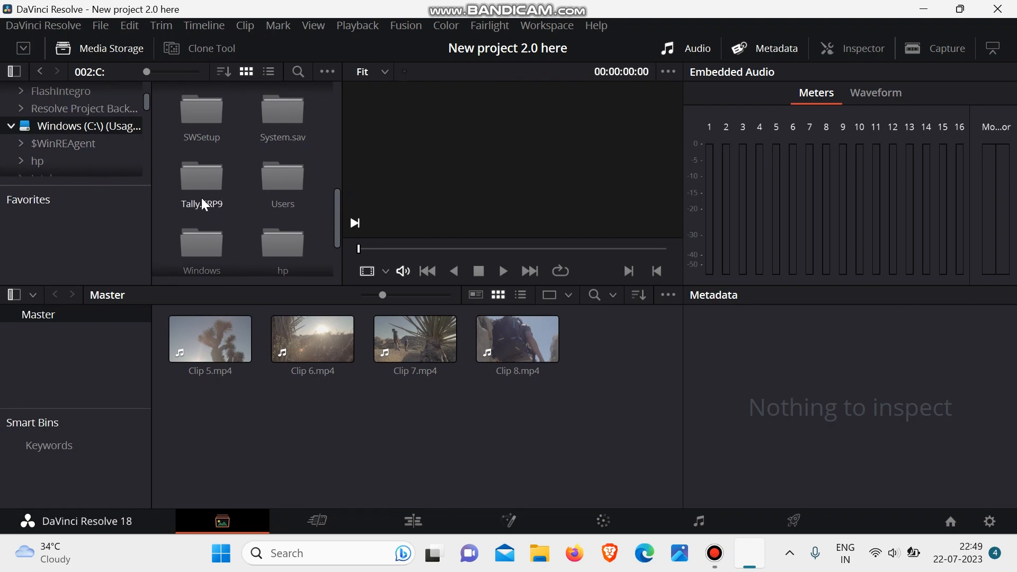
left_click(112, 52)
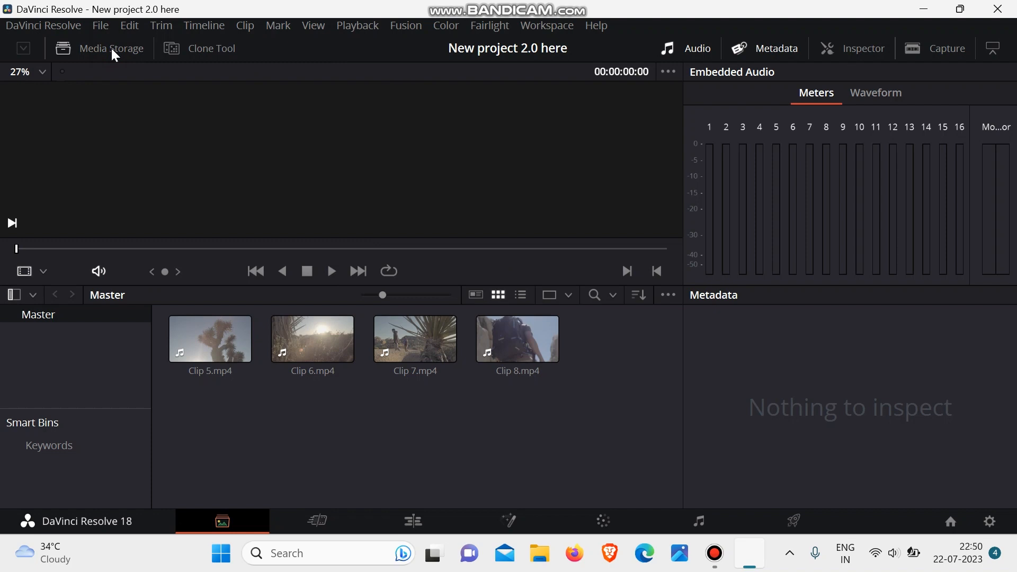
left_click(115, 52)
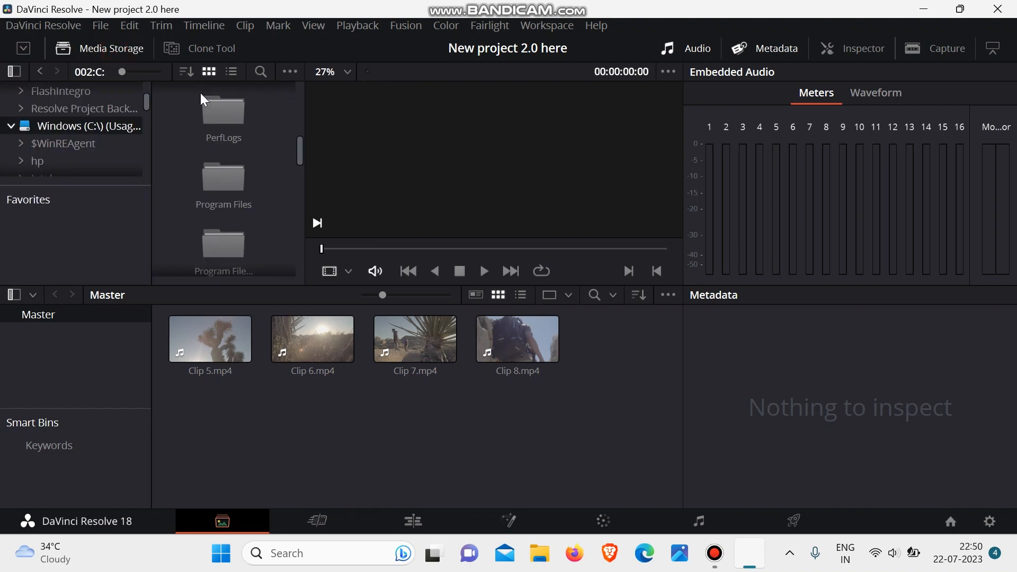
- Resize the Media page panels: narrow the storage browser and its folder tree slightly, make the storage area taller, and lower the Smart Bins divider
left_click_drag(303, 112, 348, 120)
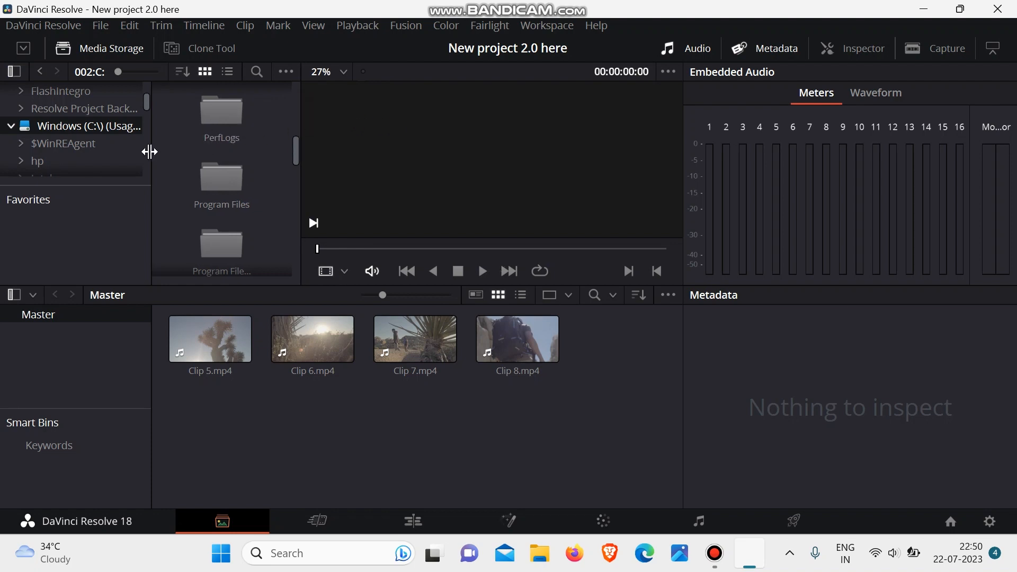
left_click_drag(148, 150, 147, 173)
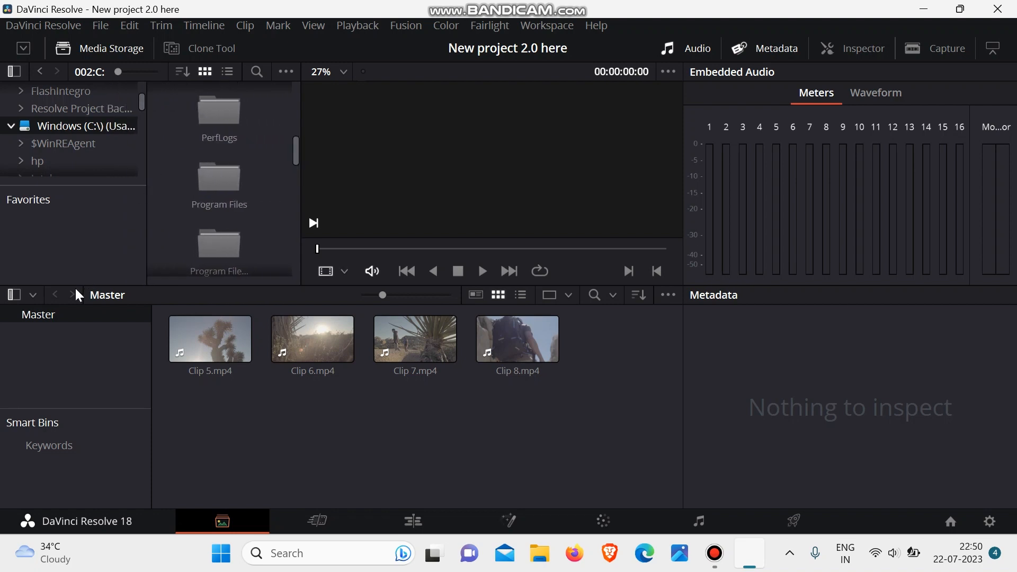
left_click_drag(79, 287, 96, 324)
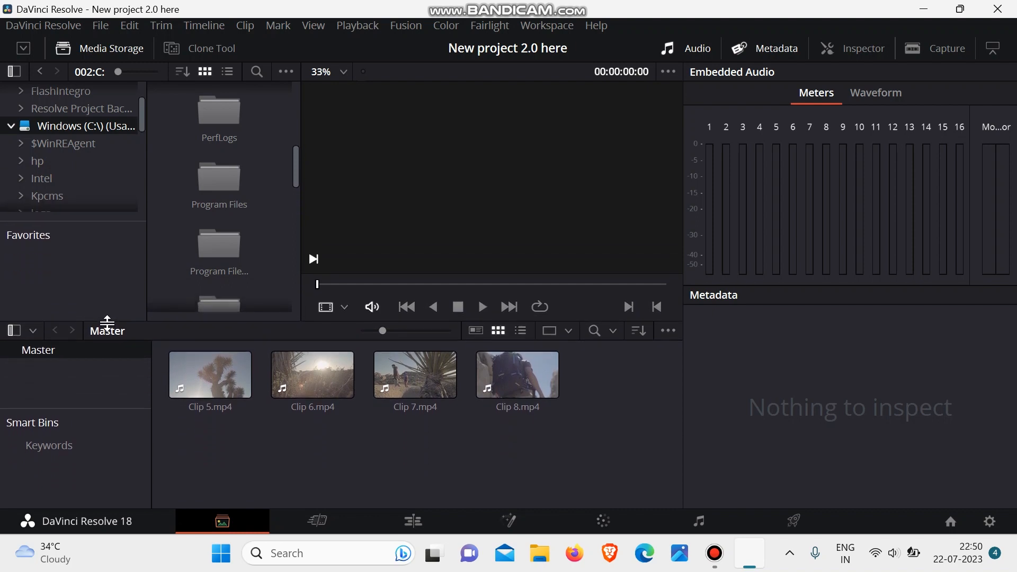
left_click_drag(95, 407, 100, 461)
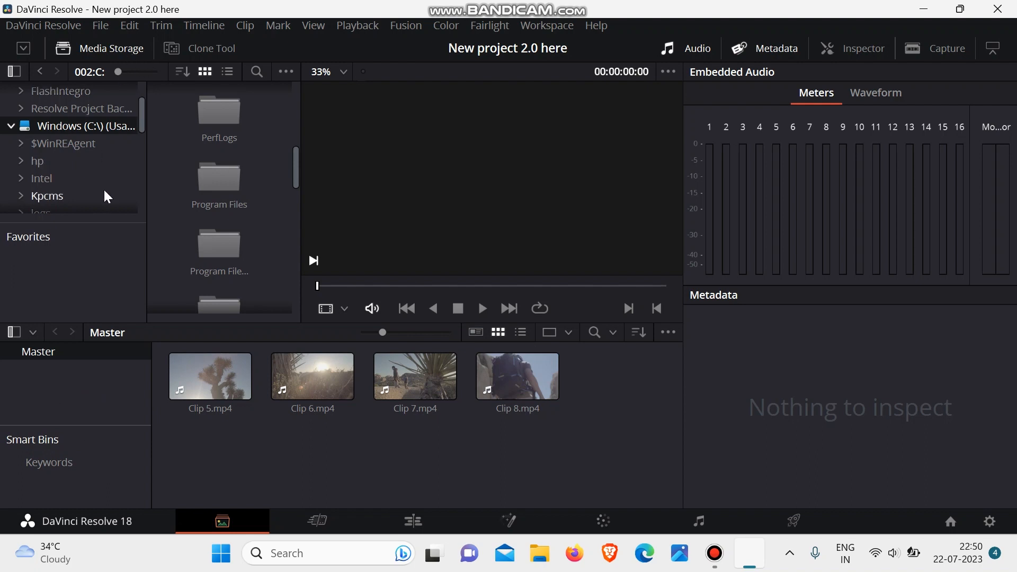
- Look through the C: drive's folder tree and thumbnails, and slightly enlarge the media storage thumbnails
scroll(105, 191, "down", 3)
scroll(226, 215, "down", 2)
scroll(226, 215, "up", 5)
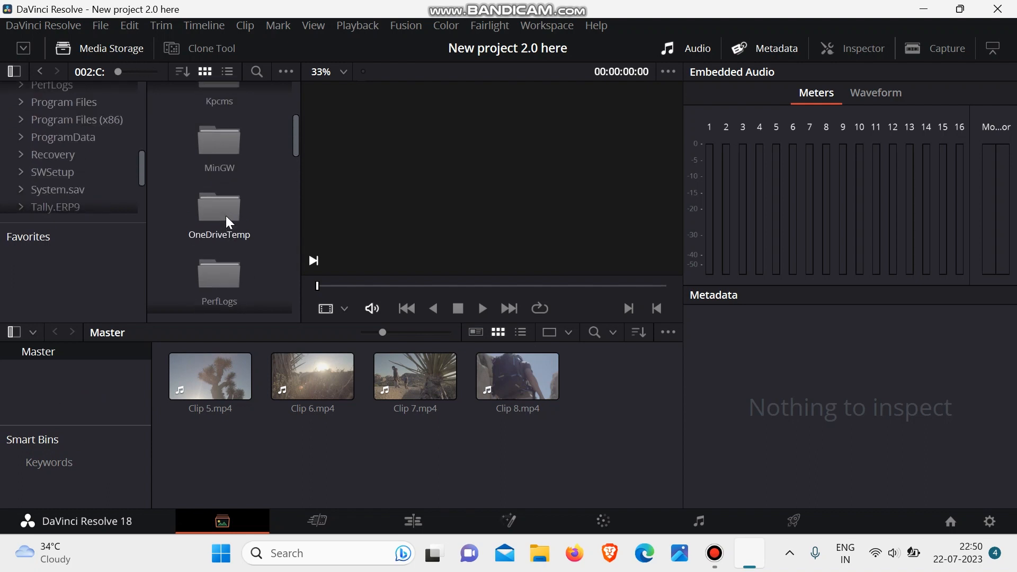
mouse_move(118, 74)
left_mouse_down()
mouse_move(147, 73)
mouse_move(121, 75)
left_mouse_up()
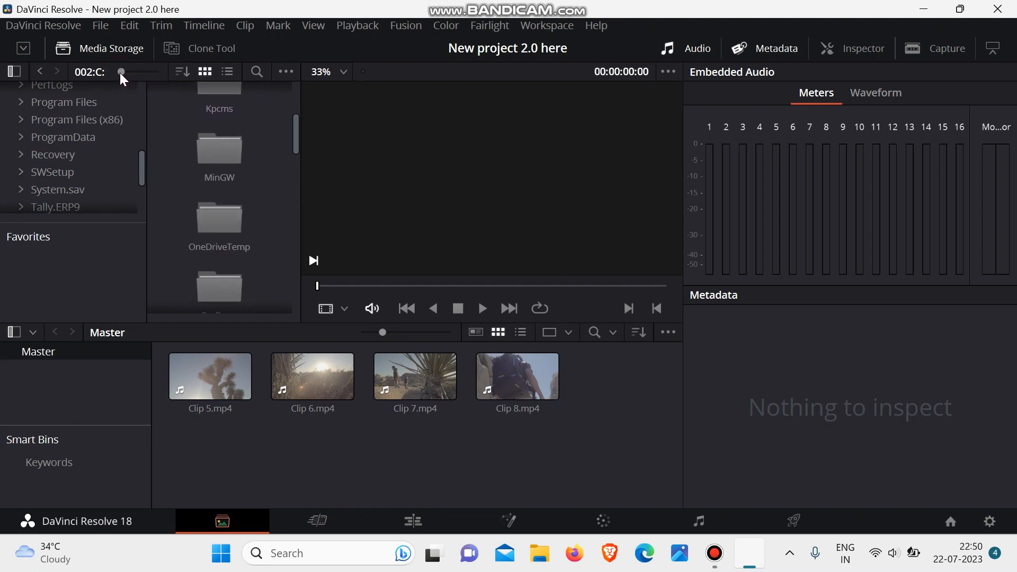
- Look over the media storage sort options, and switch the storage browser to list view to examine its columns
left_click(182, 71)
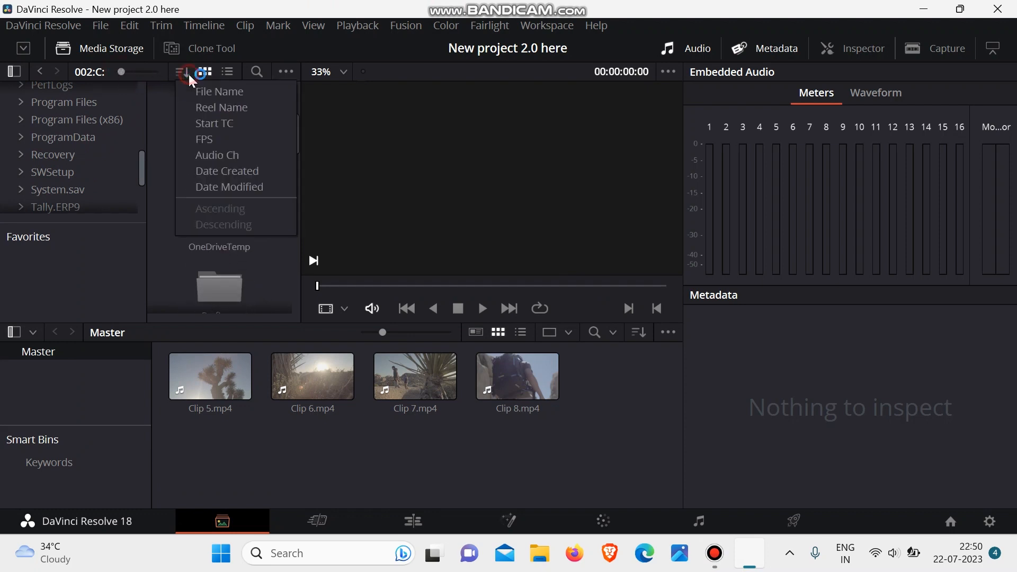
left_click(176, 125)
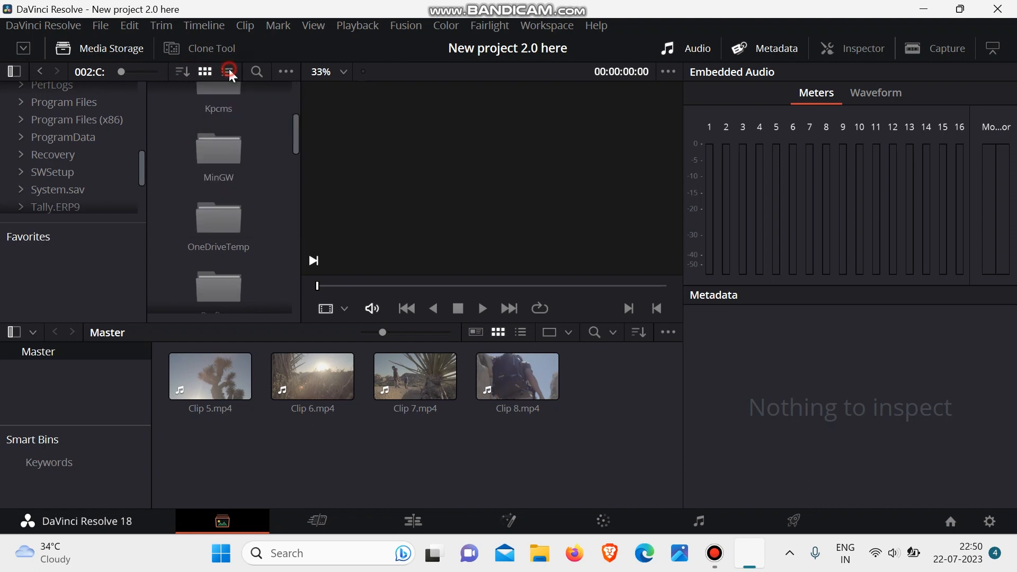
left_click(228, 71)
scroll(220, 172, "right", 2)
scroll(220, 173, "right", 3)
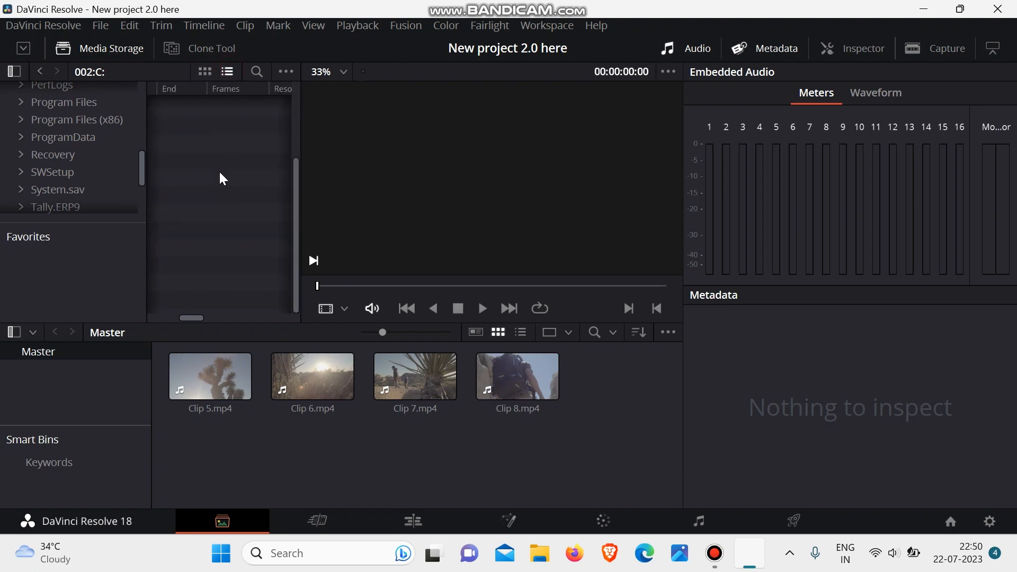
- Show the media storage search and filter options, and return the folders to slightly smaller thumbnails
left_click(257, 70)
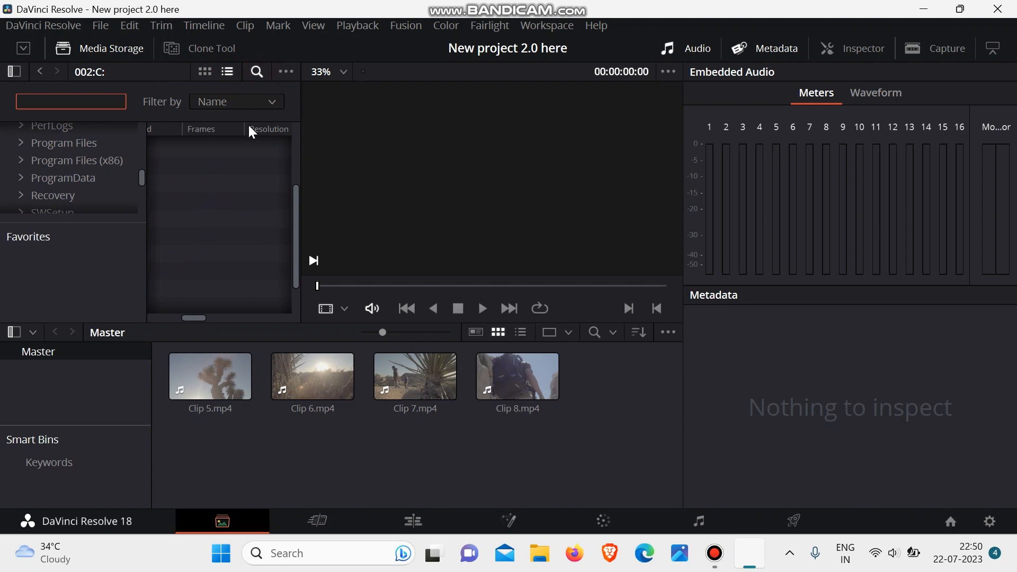
left_click(204, 70)
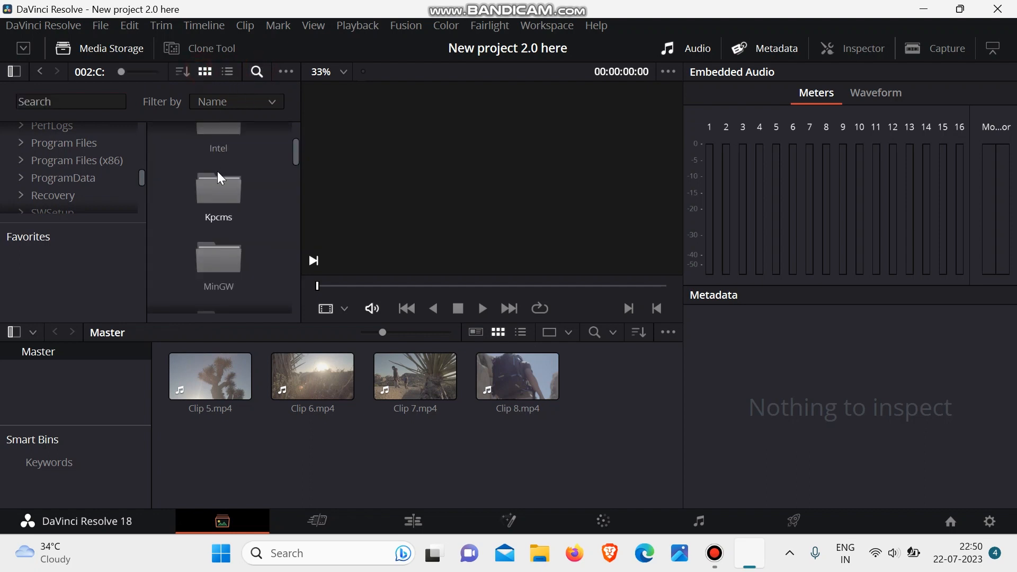
left_click_drag(121, 71, 98, 75)
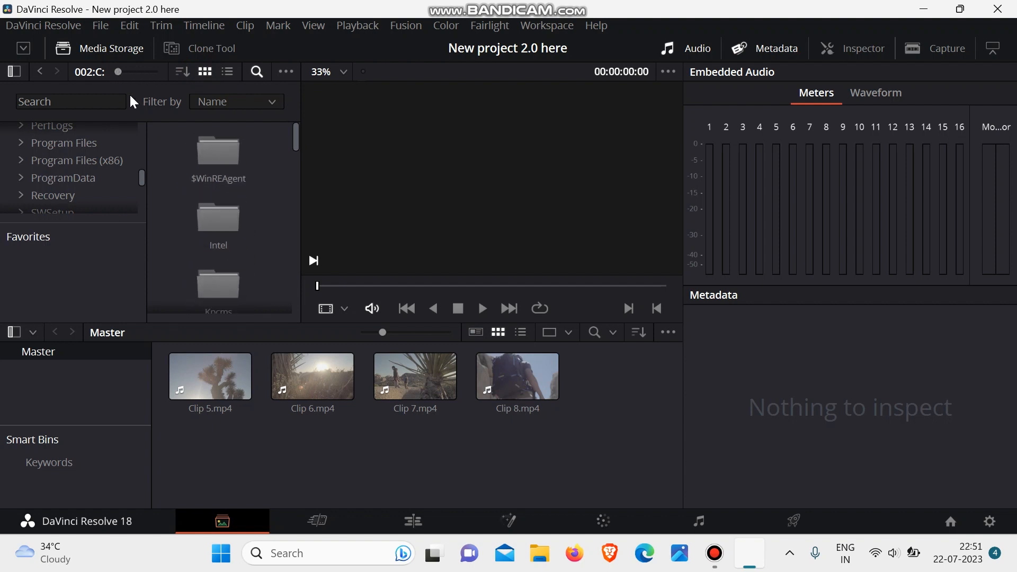
- Show the Clone Tool and load Clip 8 from the Master bin in the viewer
left_click(206, 52)
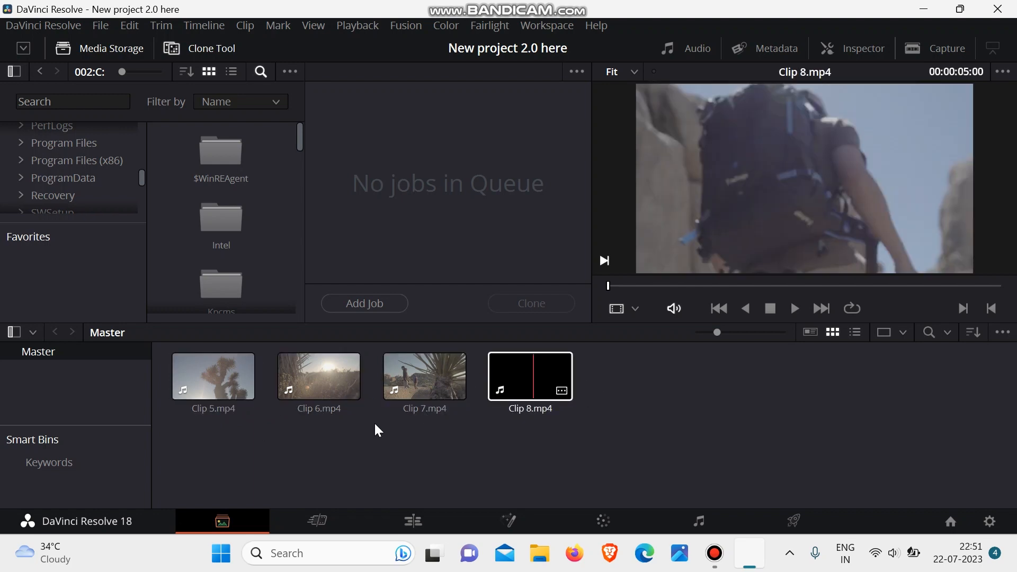
left_click(375, 425)
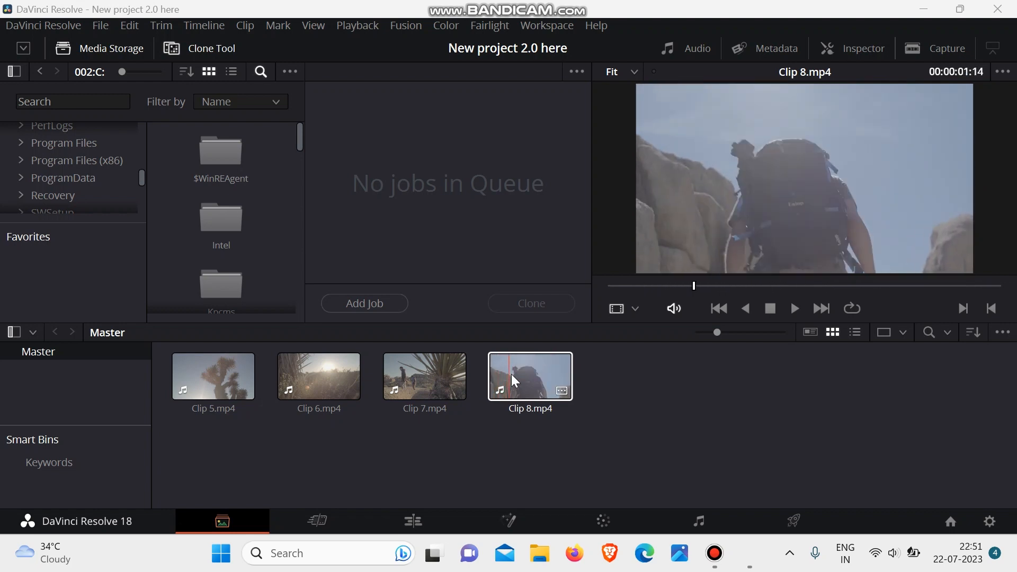
left_click(511, 376)
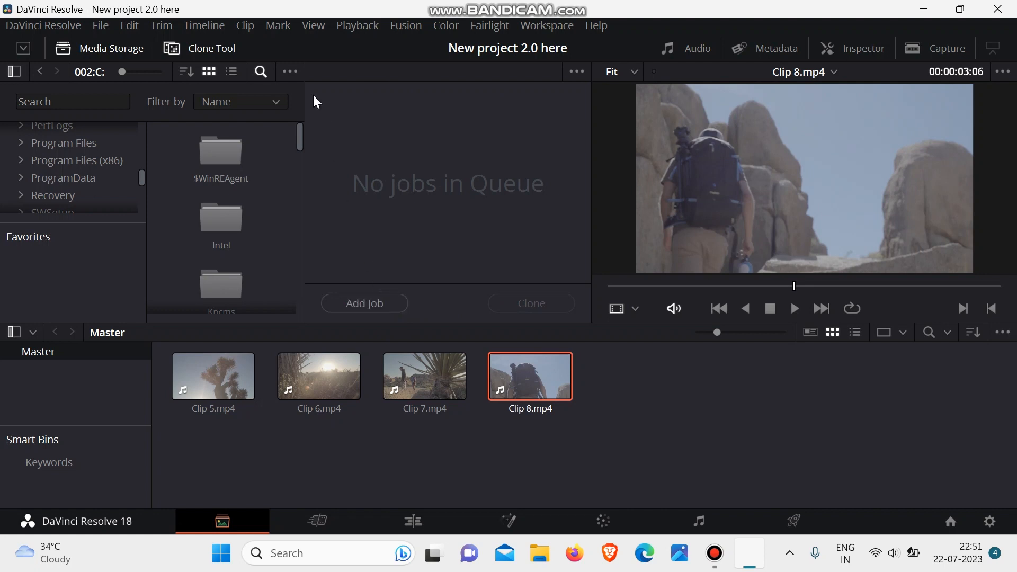
- Hide and show the media storage browser and the Clone Tool, leaving only the media storage browser displayed
left_click(93, 47)
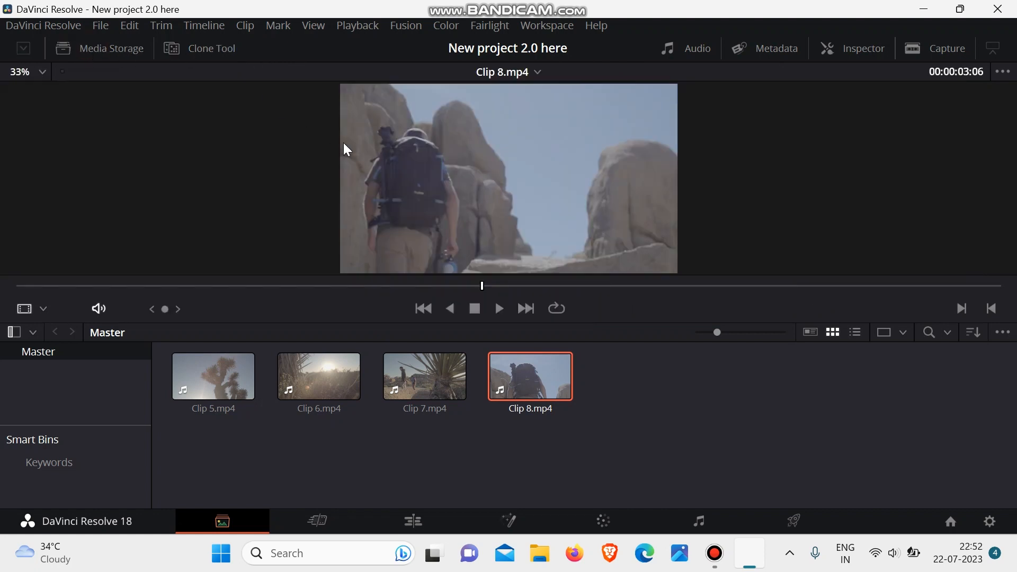
left_click(184, 49)
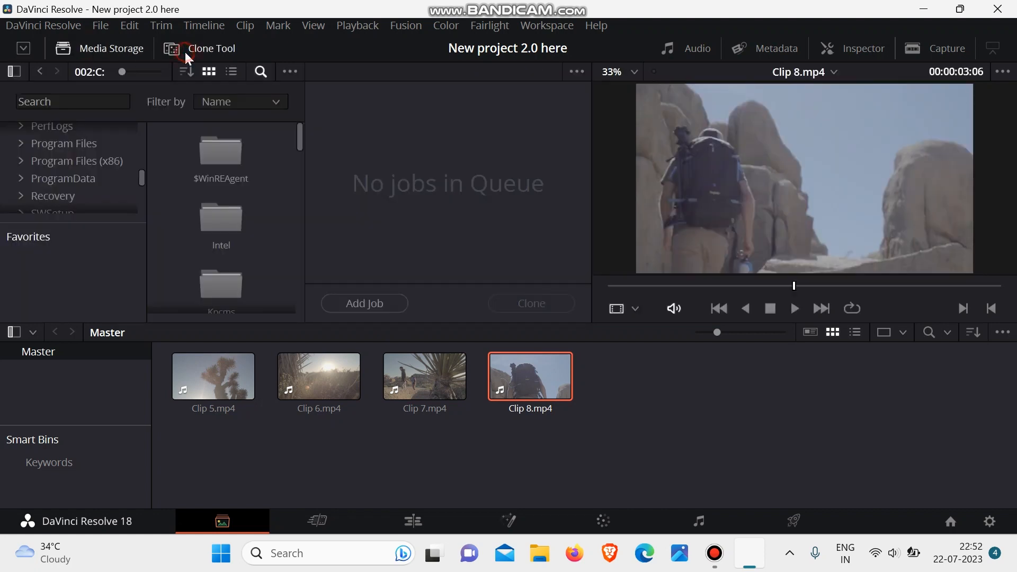
left_click(183, 50)
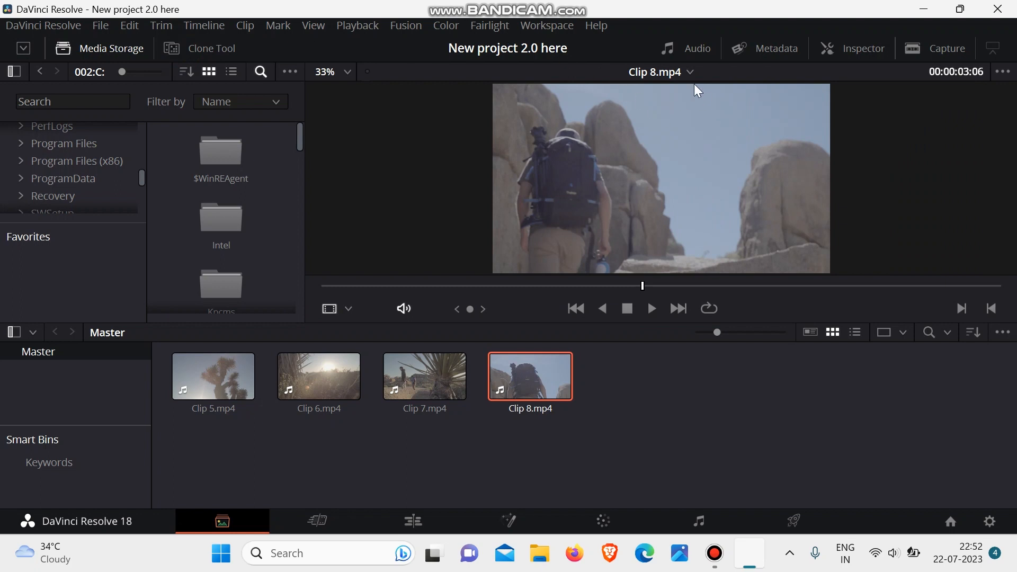
- Show the audio meters and move Clip 8's playhead back to the start
left_click(684, 51)
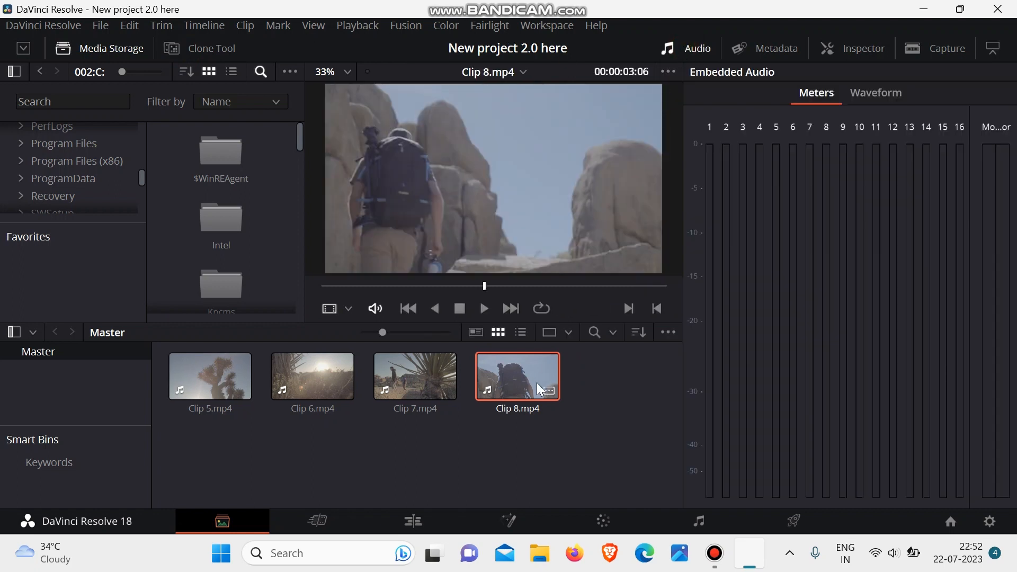
left_click_drag(482, 285, 320, 296)
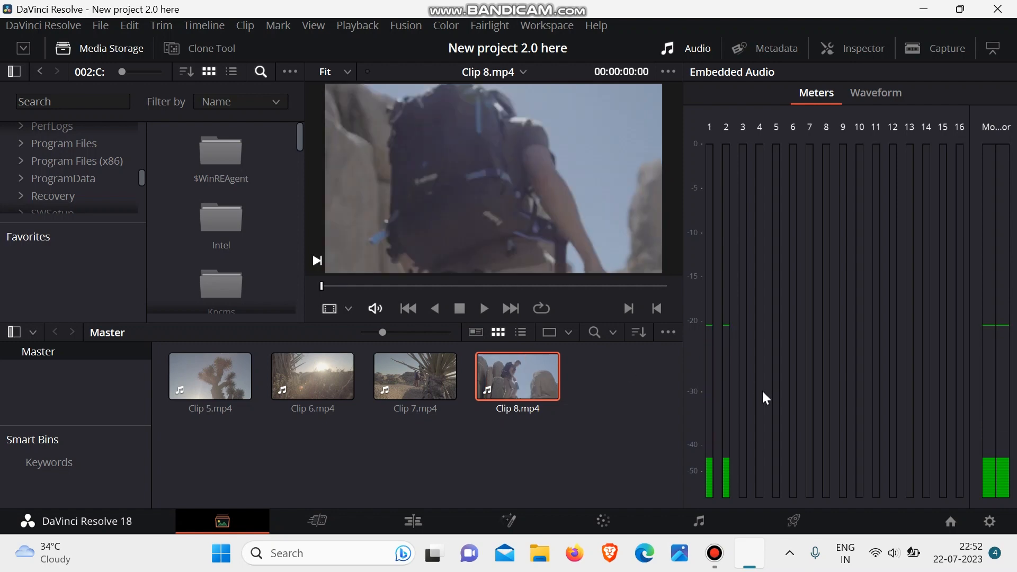
- Show the metadata instead of the audio meters, and examine the details of Clip 7, Clip 5 and Clip 8
left_click(783, 47)
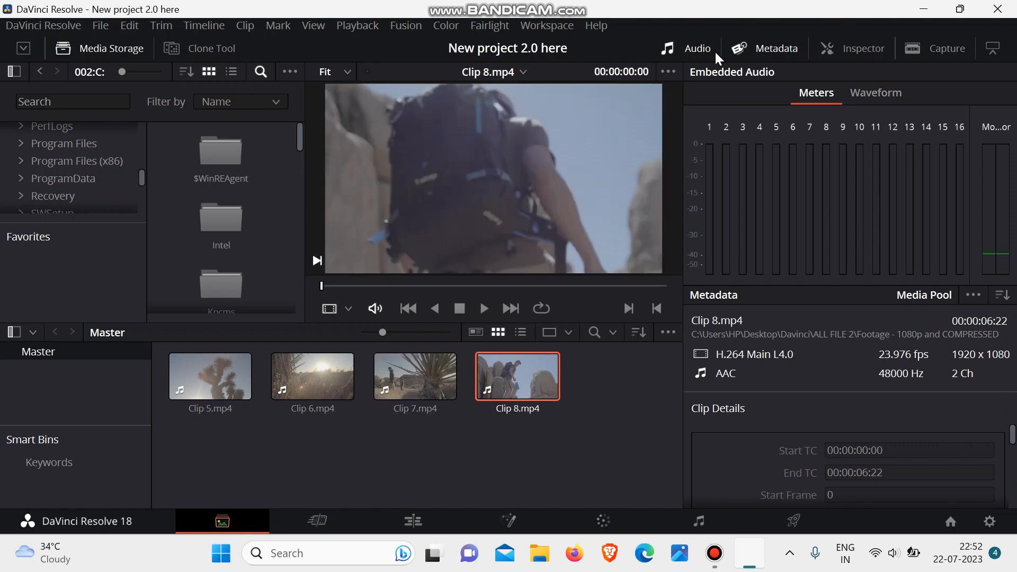
left_click(697, 49)
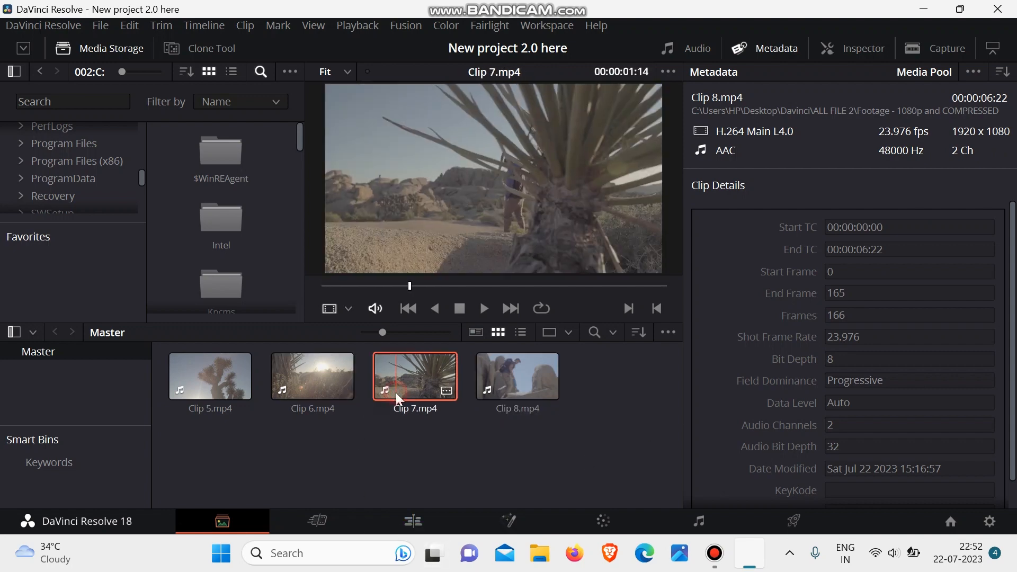
left_click(397, 392)
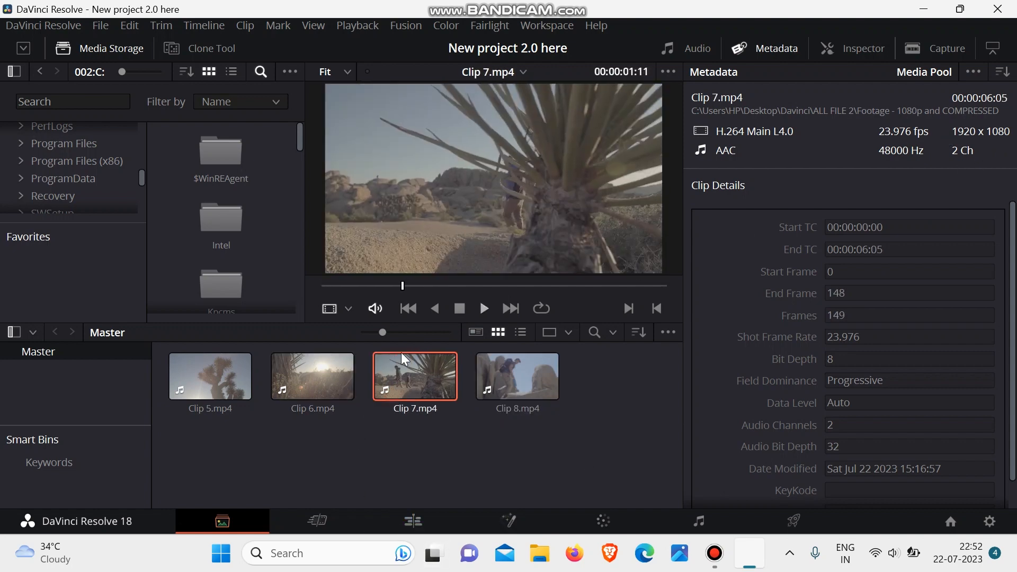
left_click(220, 379)
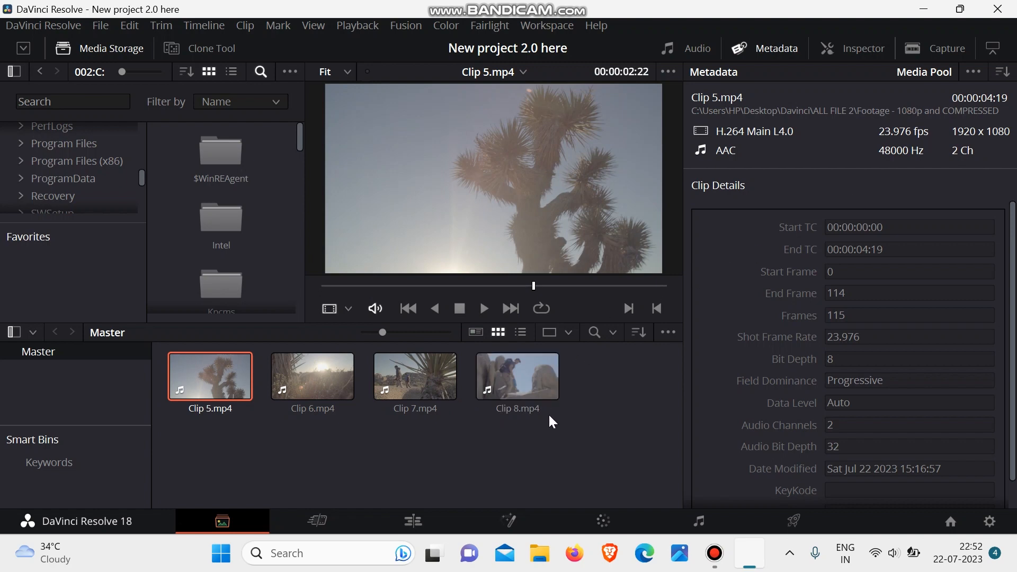
left_click(424, 374)
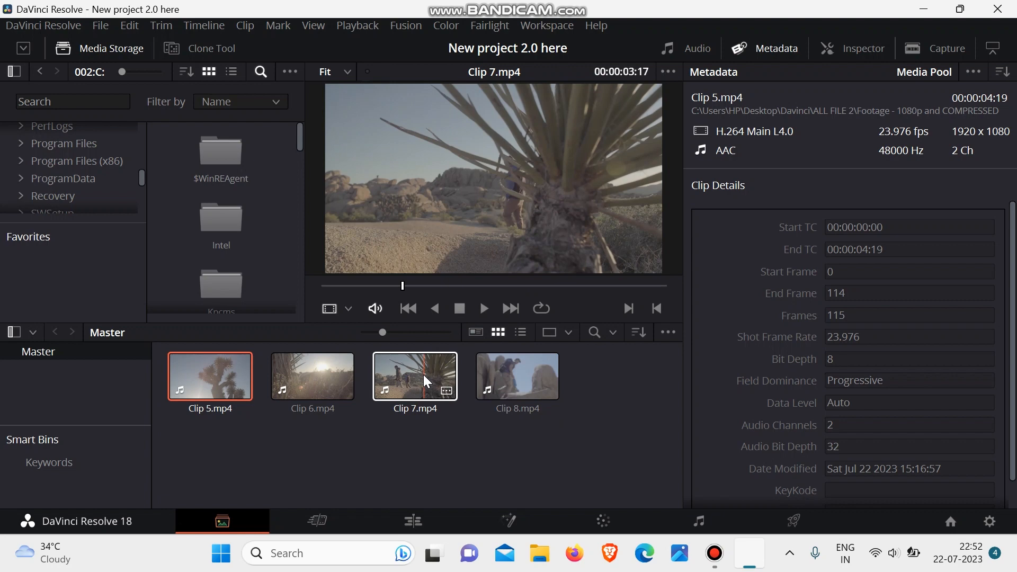
left_click(511, 371)
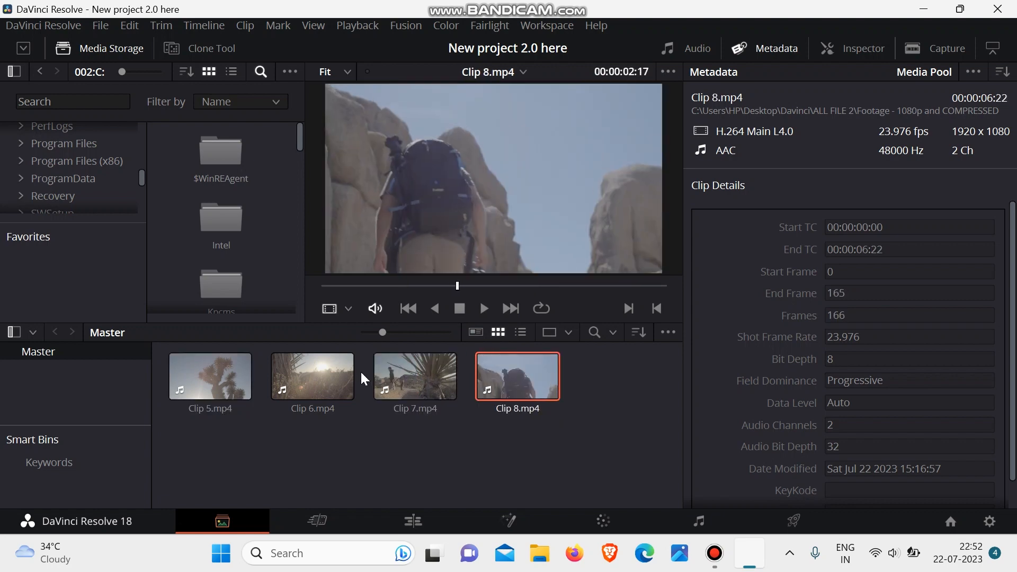
- View the video capture area, and hide both the clip metadata and the capture area
left_click(929, 47)
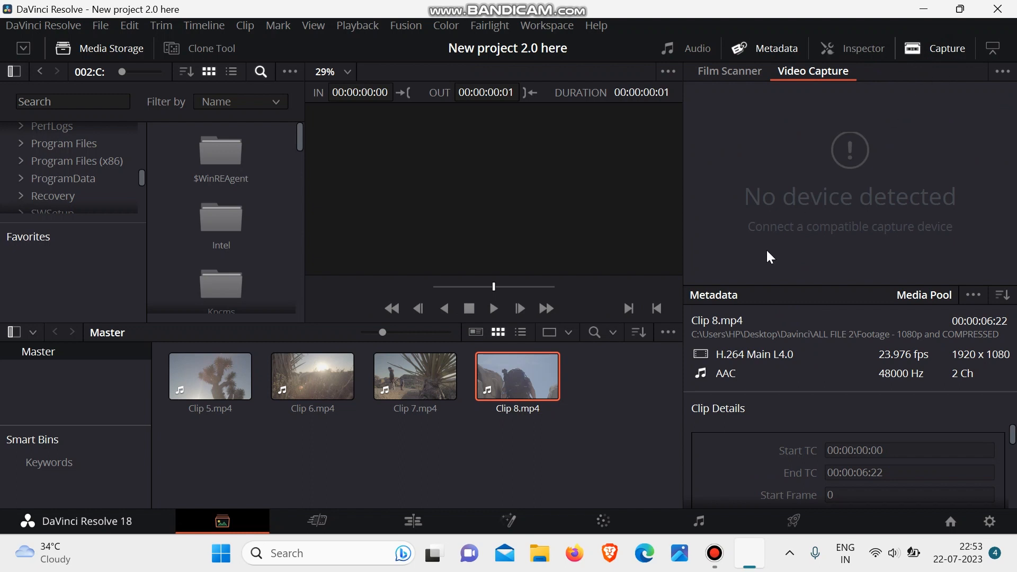
left_click(759, 47)
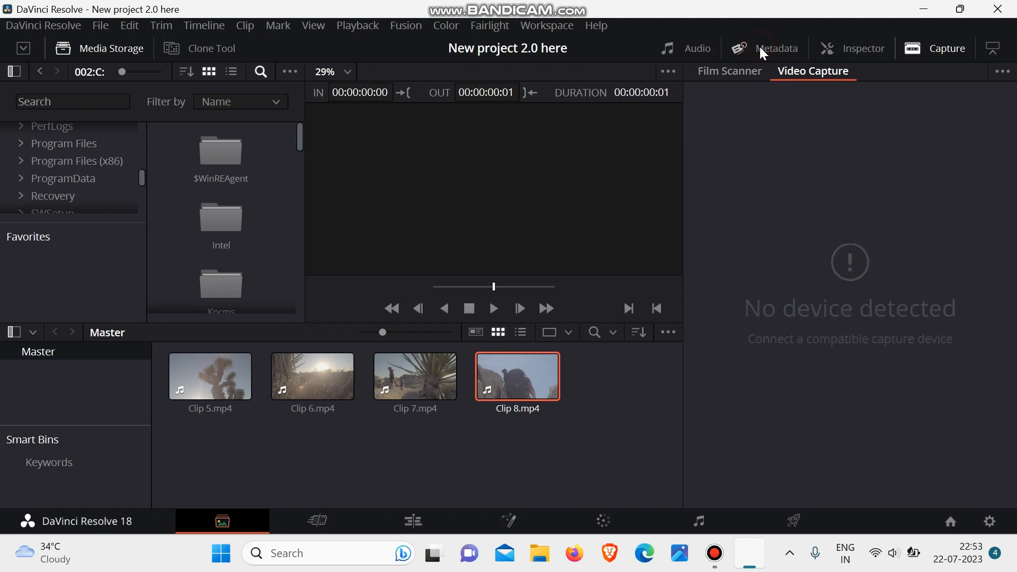
left_click(919, 50)
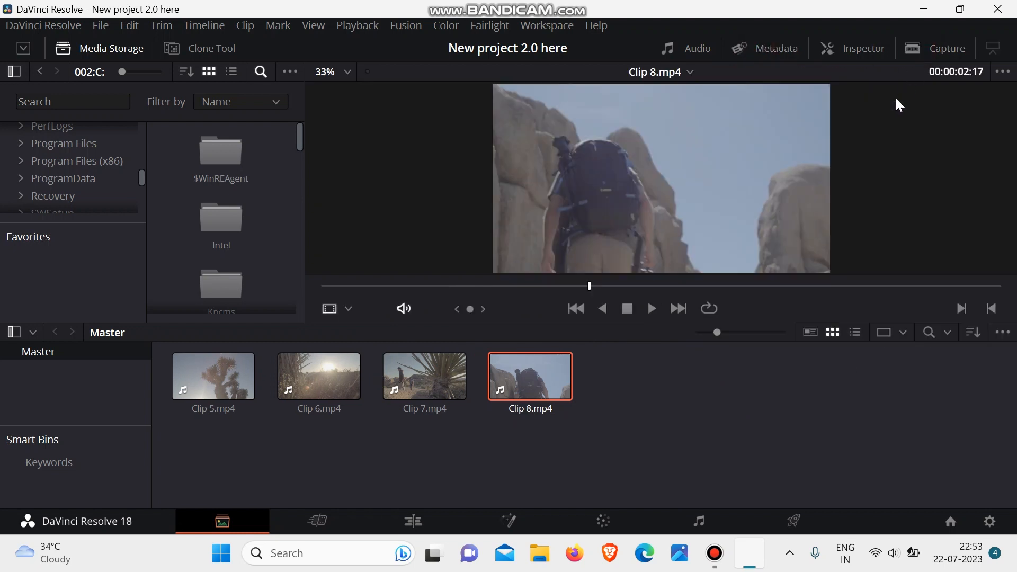
- Show the capture area again, select and deselect all four clips in the Master bin, and hide it
left_click(937, 42)
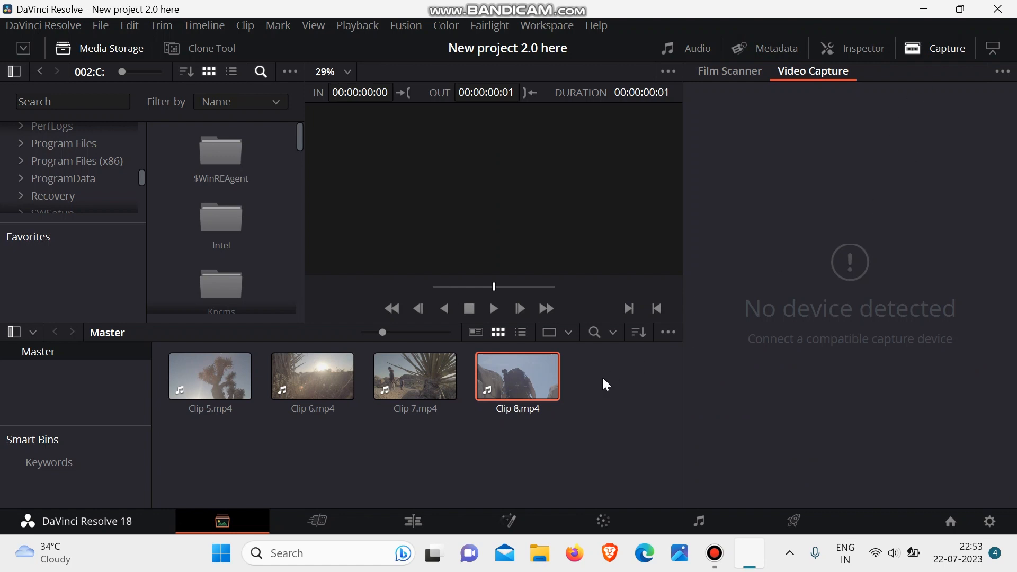
left_click_drag(604, 379, 175, 404)
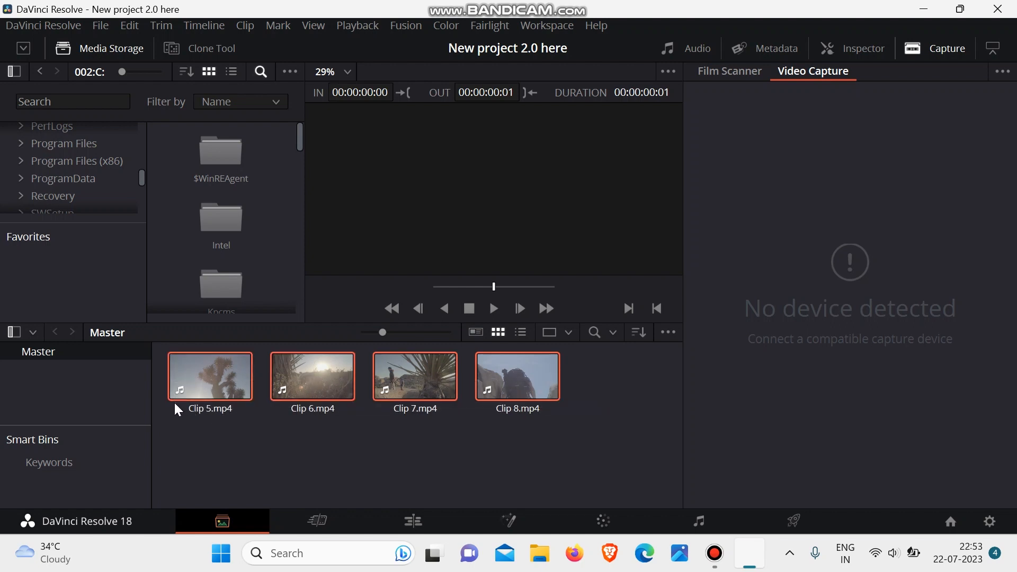
left_click(230, 445)
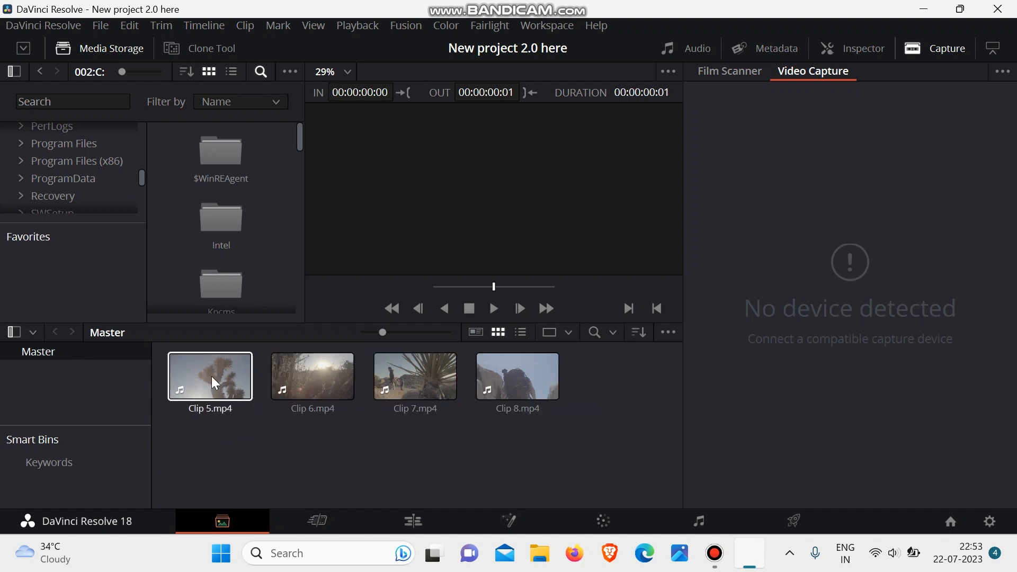
left_click(936, 49)
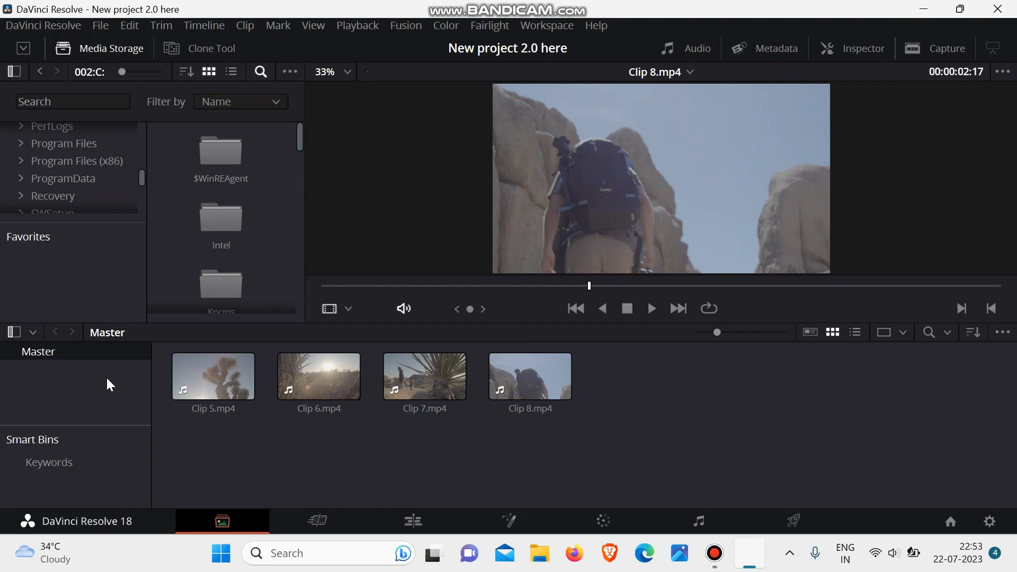
- Create a new bin inside Master, keeping its default name
right_click(74, 390)
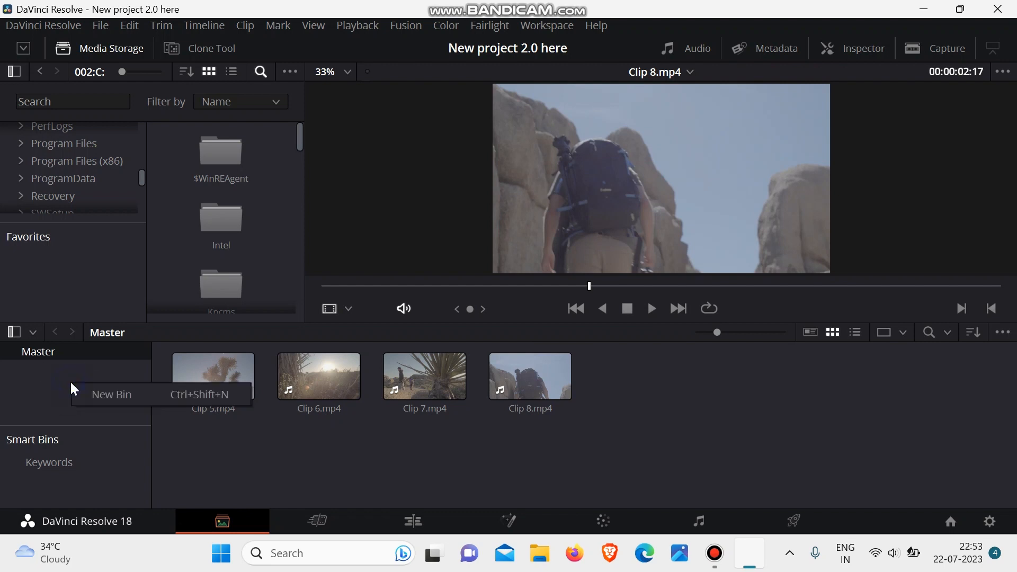
left_click(99, 394)
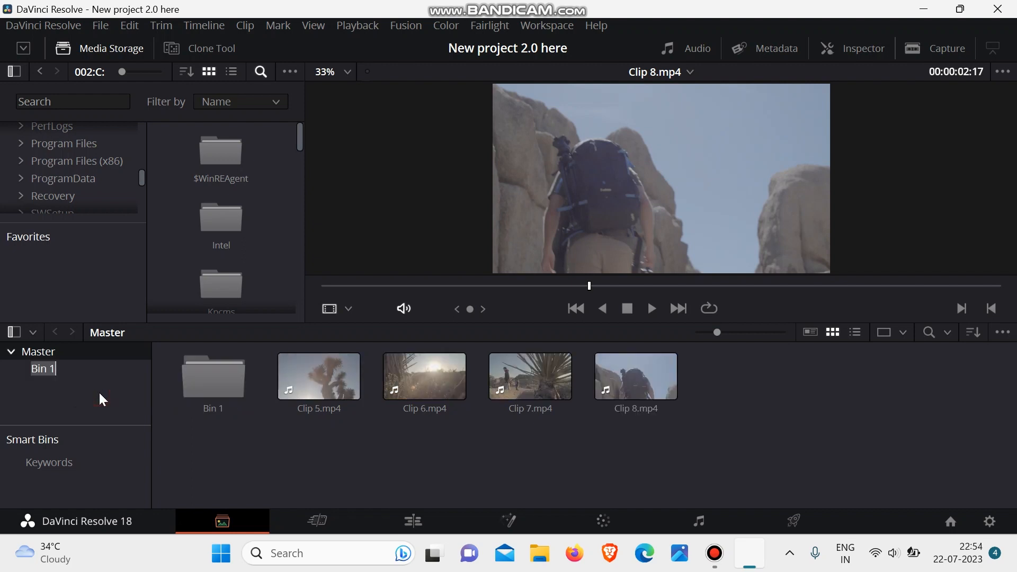
key("Return")
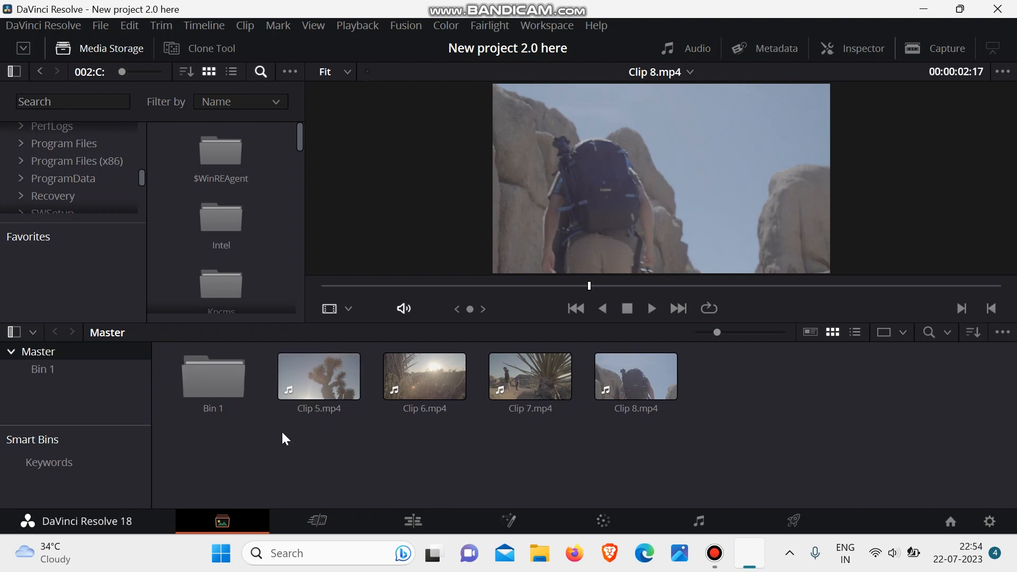
- Move Clip 5, Clip 6, Clip 7 and Clip 8 from Master into Bin 1 and open that bin
left_click_drag(284, 433, 684, 386)
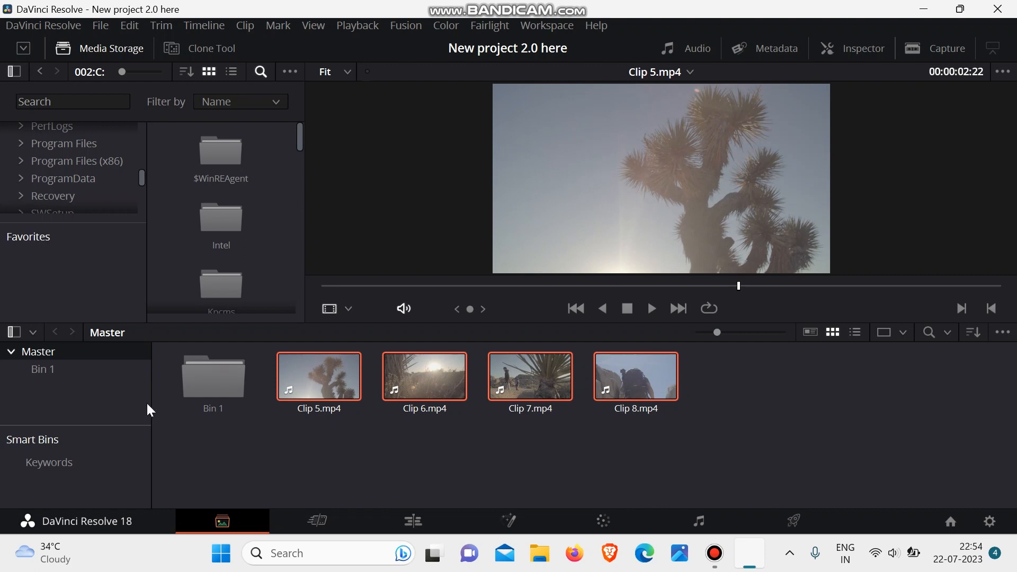
left_click_drag(330, 378, 220, 383)
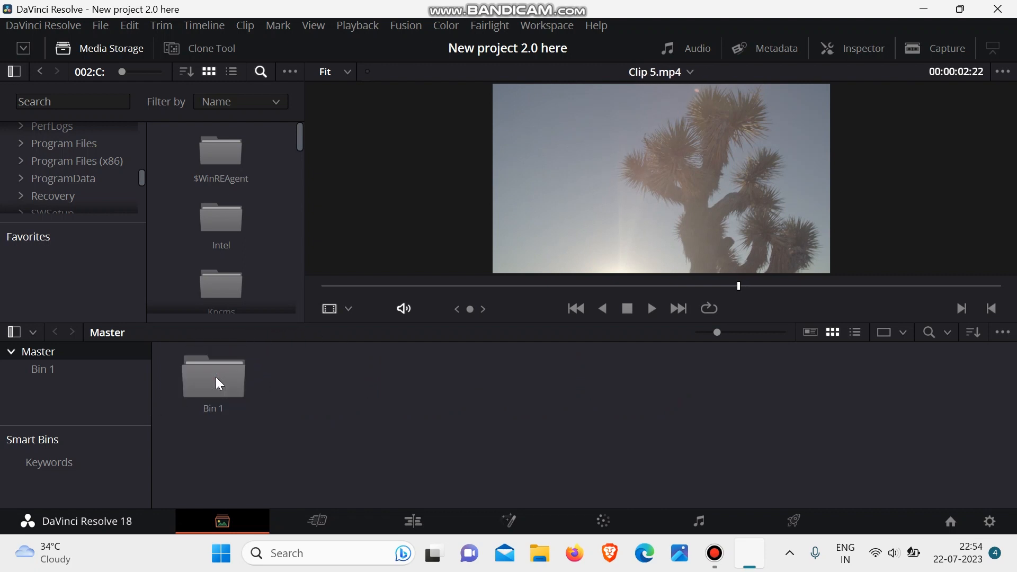
double_click(216, 383)
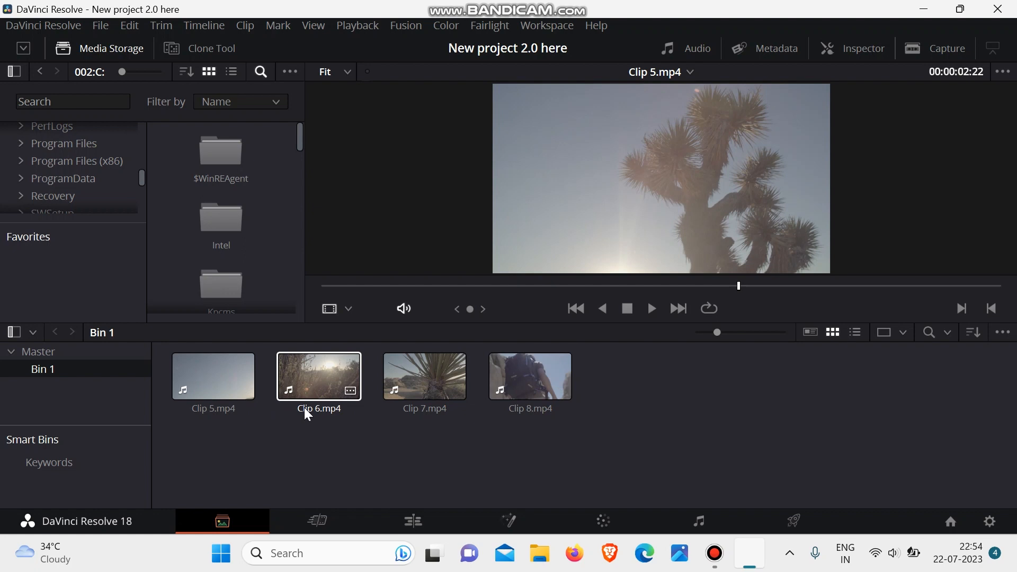
- Delete all four clips from Bin 1
left_click_drag(205, 426, 655, 369)
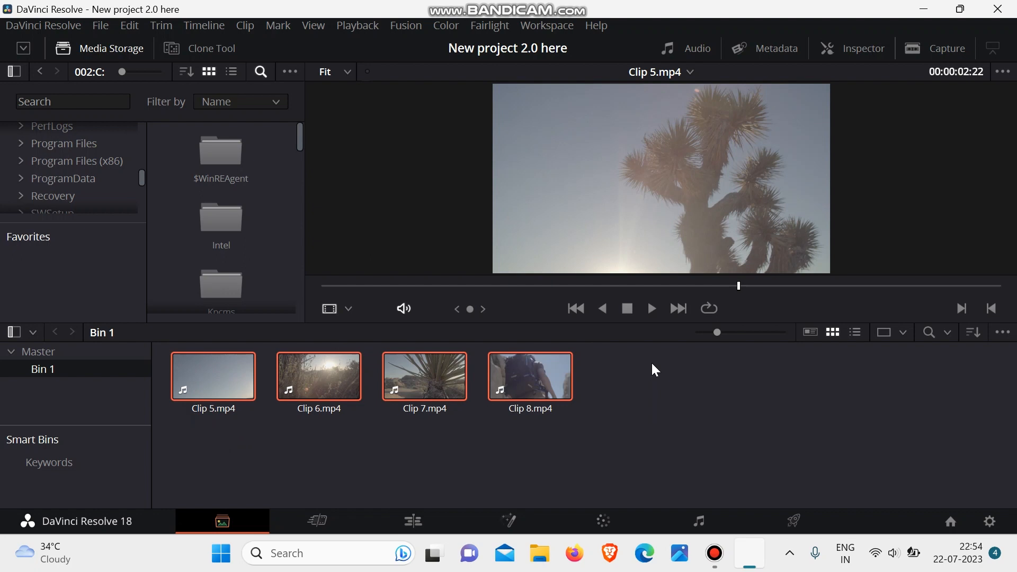
key("Delete")
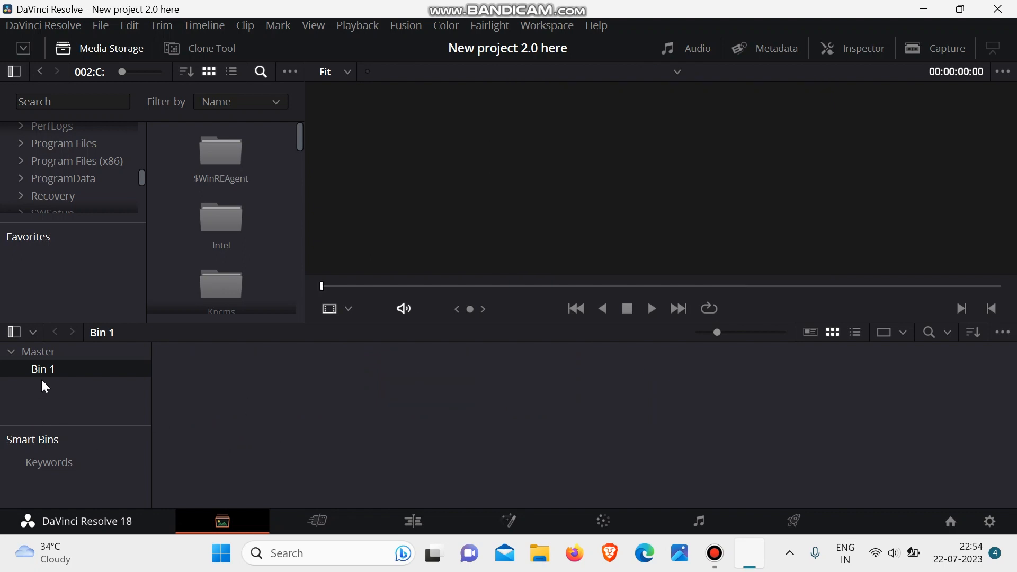
- Remove the empty Bin 1 from Master and add a new folder under Smart Bins
right_click(54, 366)
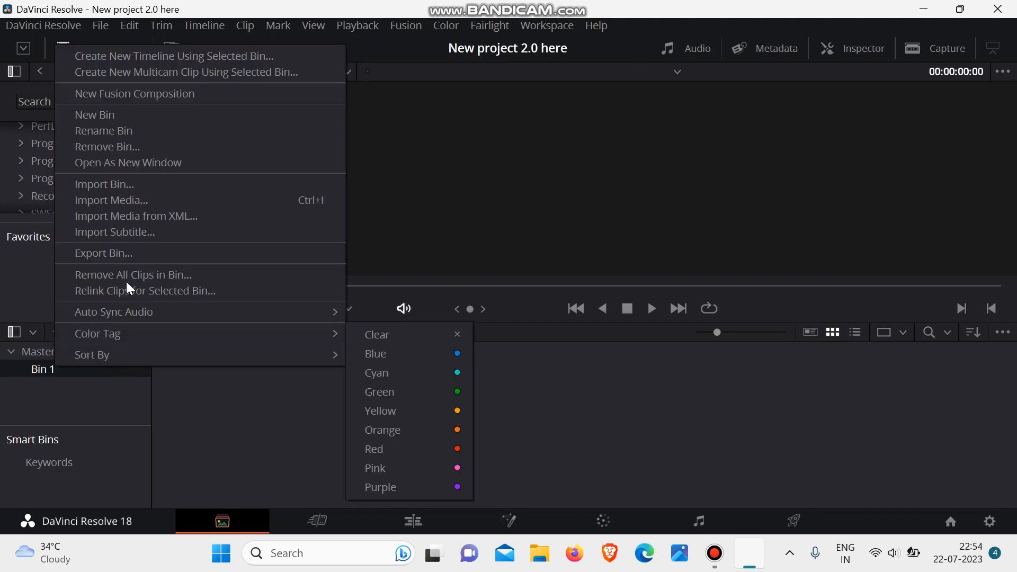
left_click(151, 153)
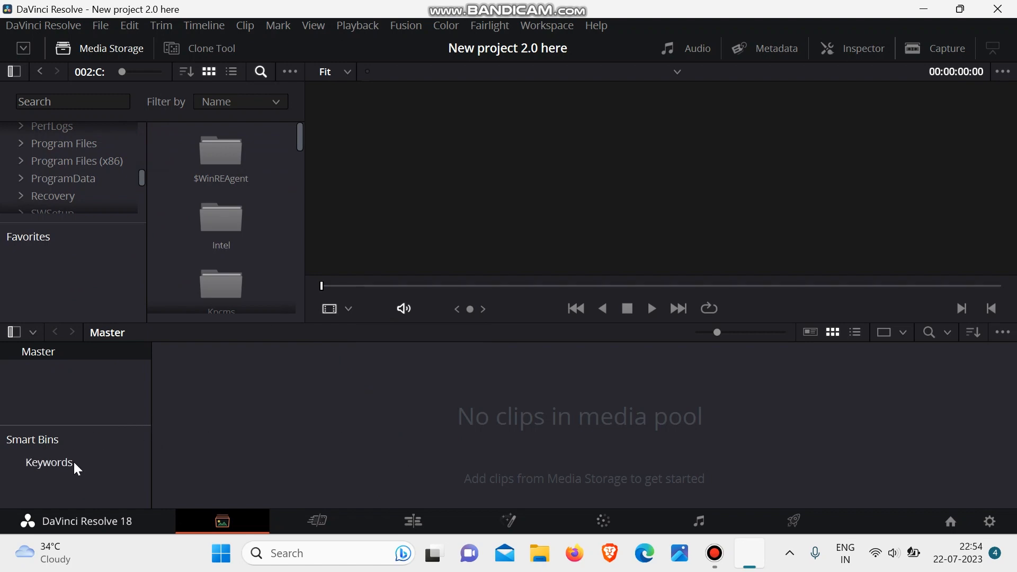
right_click(84, 478)
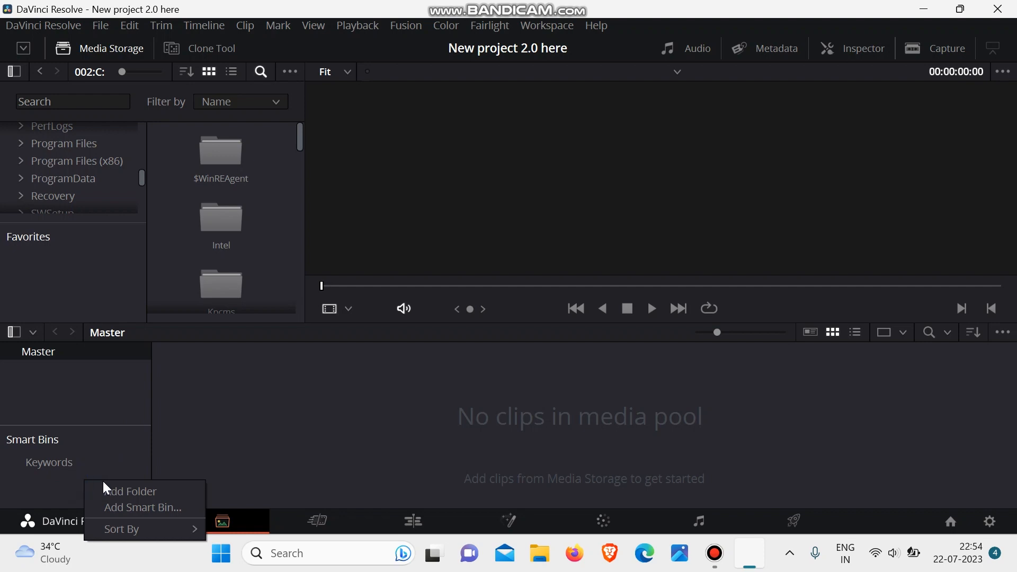
left_click(157, 492)
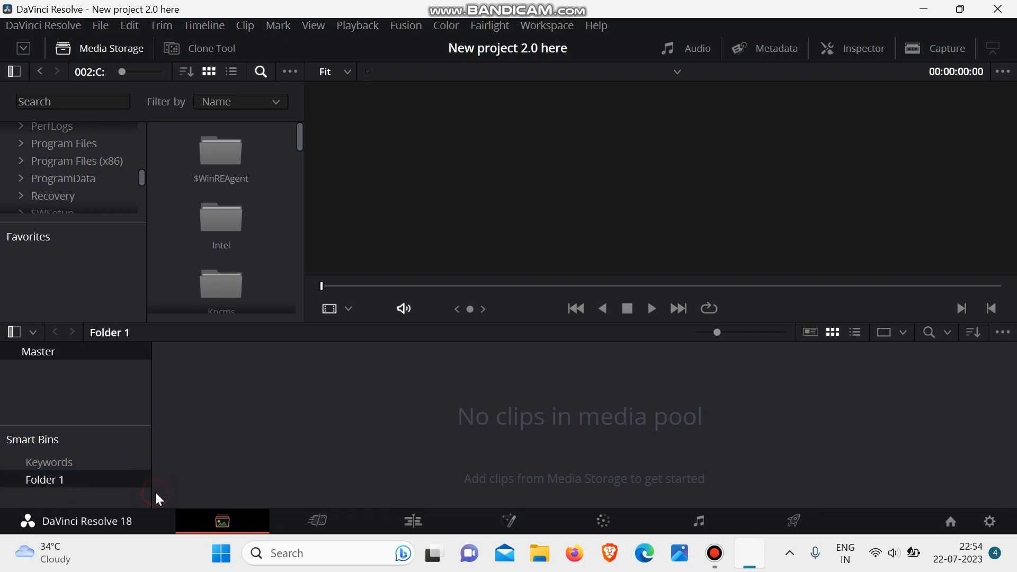
- Start creating a smart bin from Folder 1 and set its MediaPool Properties rule to Duration TC
right_click(105, 486)
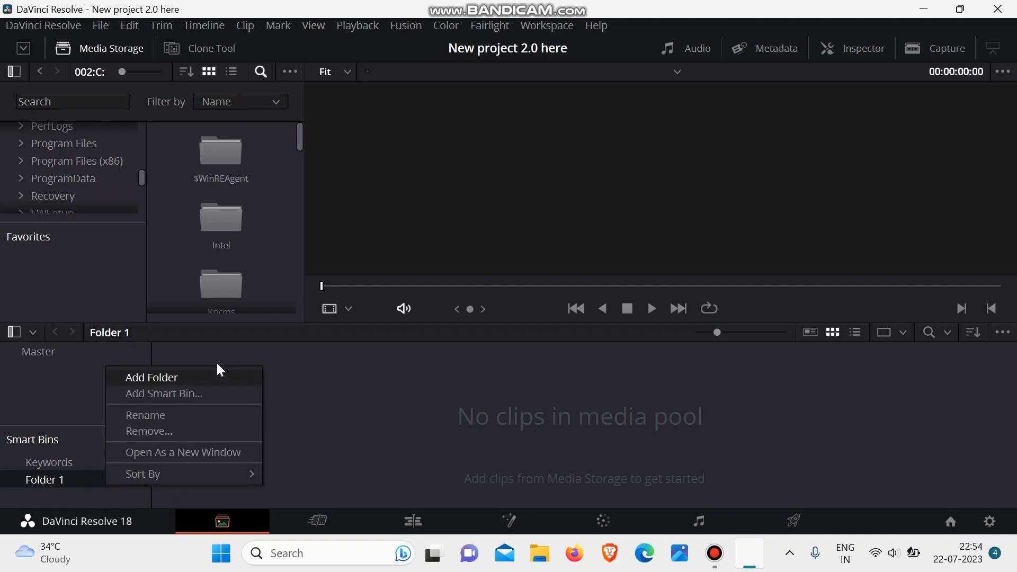
left_click(213, 392)
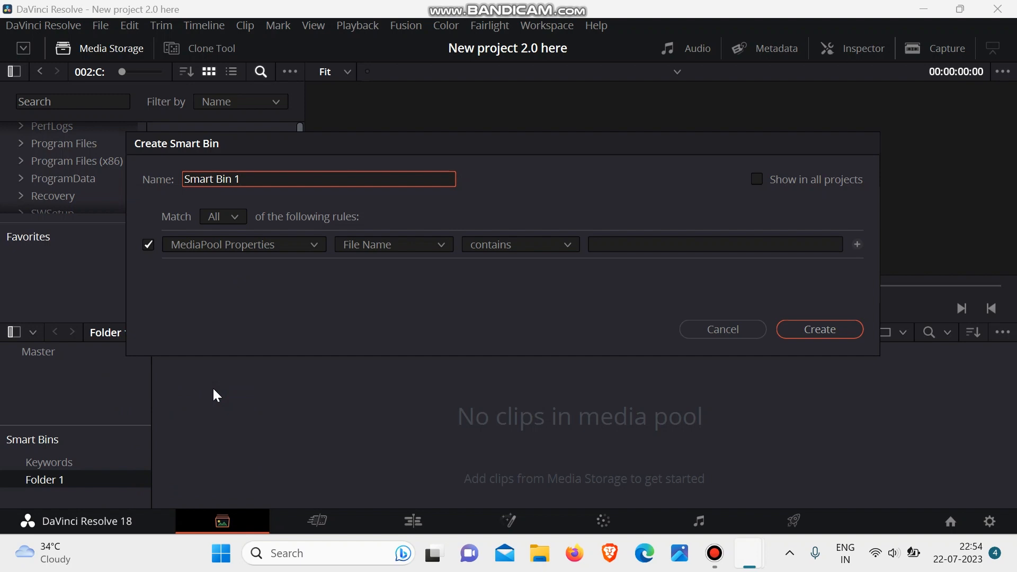
left_click(389, 253)
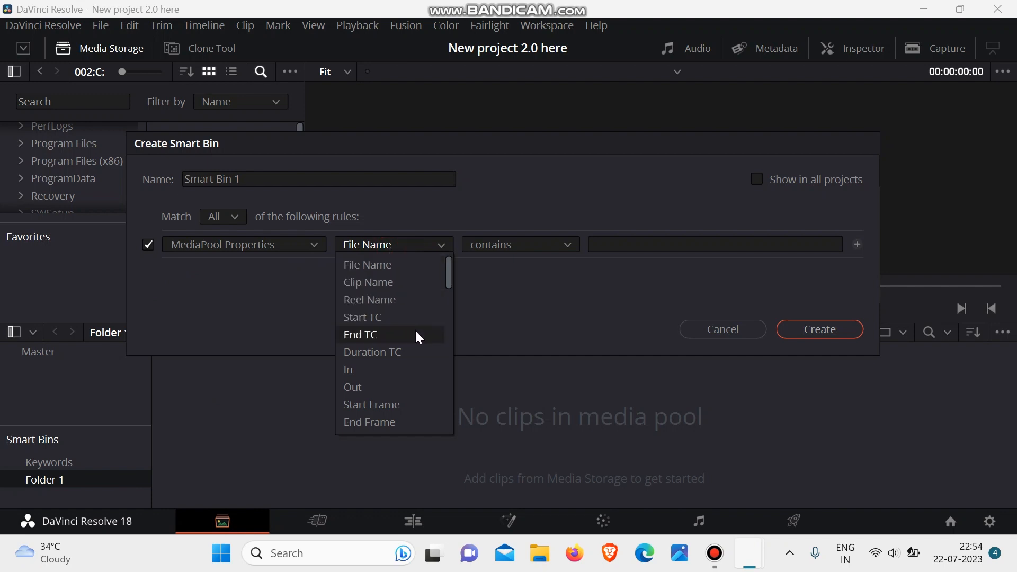
scroll(415, 329, "down", 2)
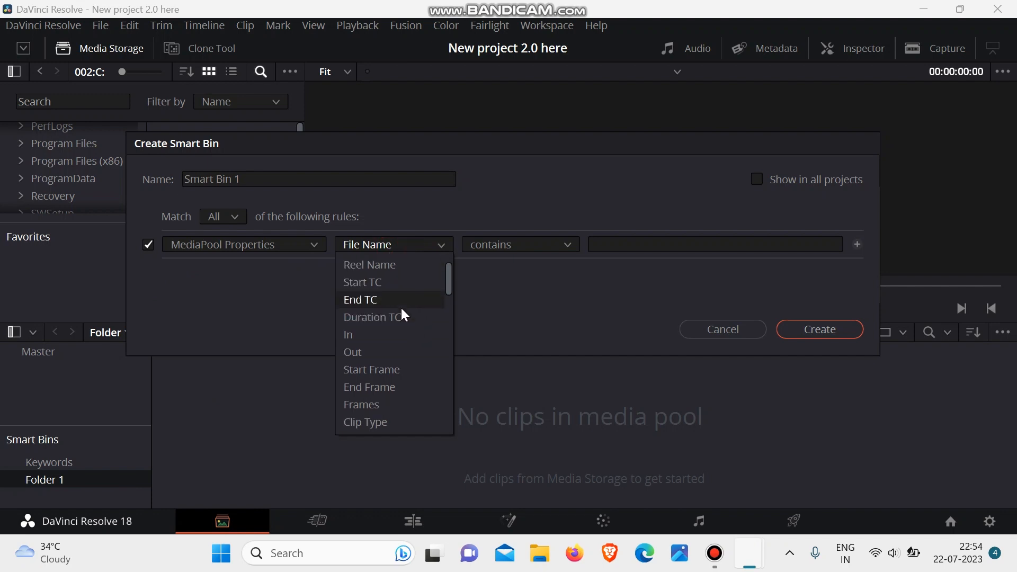
scroll(414, 351, "down", 3)
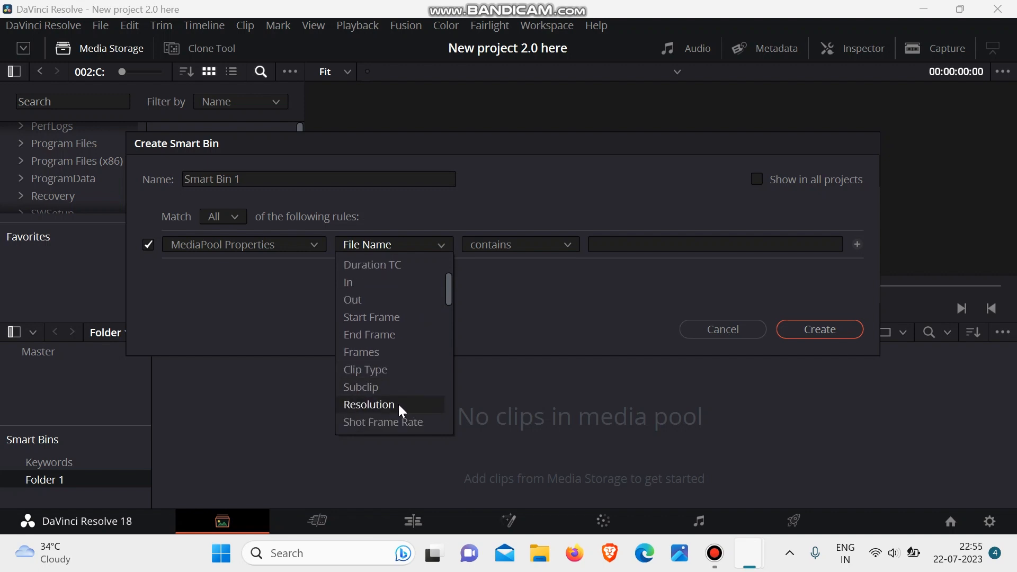
scroll(398, 403, "up", 4)
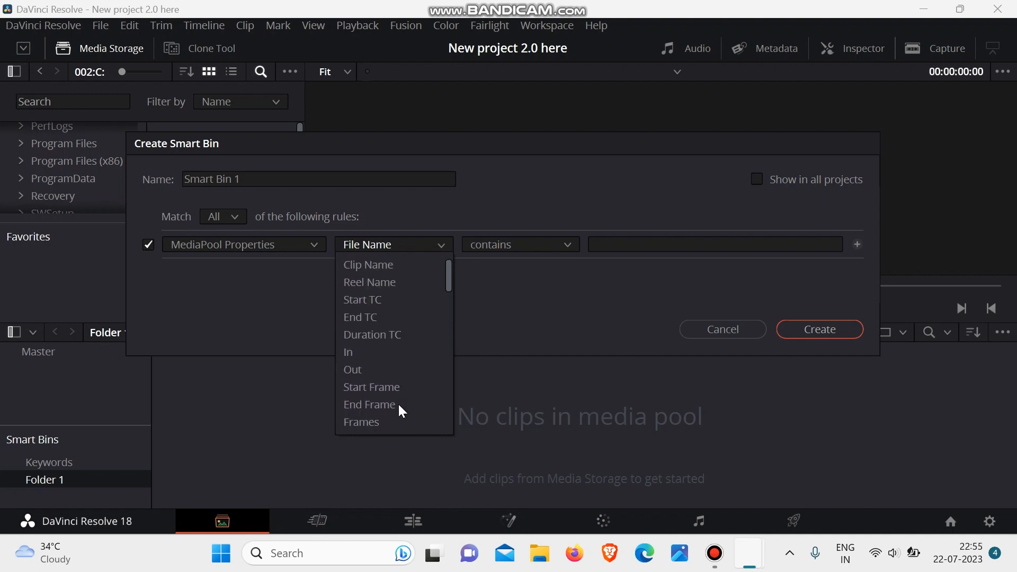
left_click(377, 339)
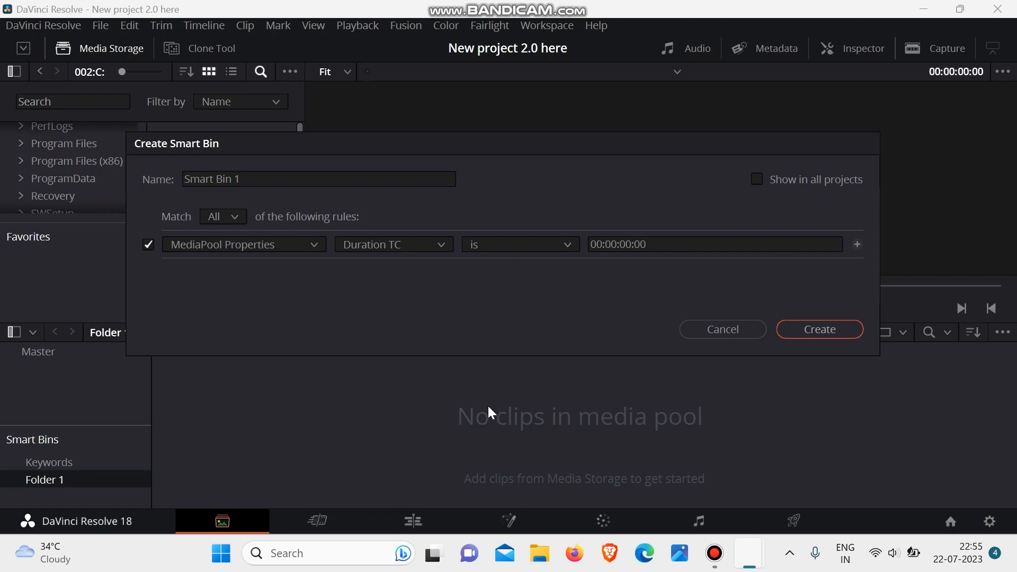
- Change the smart bin rule's property to Resolution and browse the remaining properties without choosing another
left_click(412, 252)
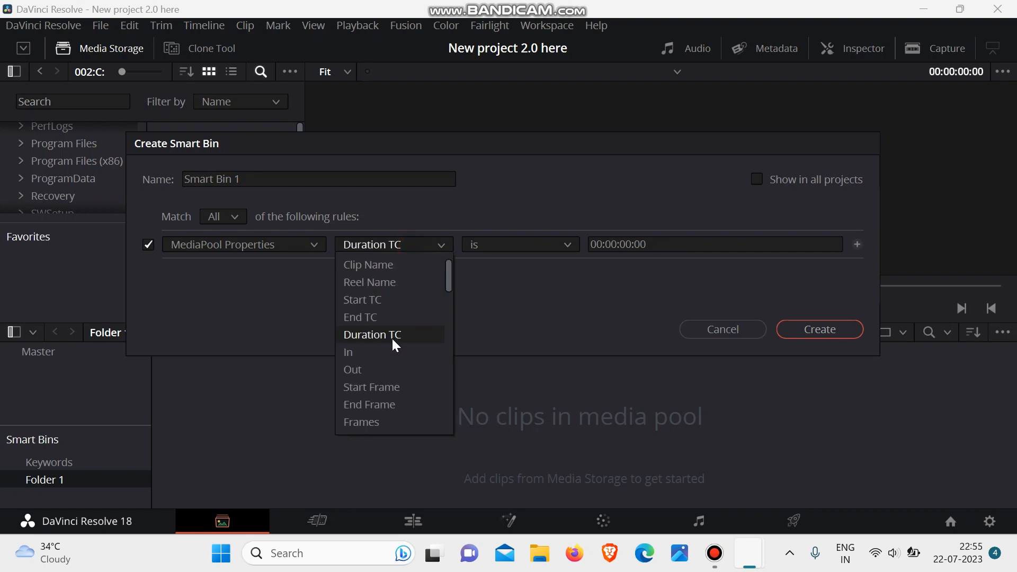
scroll(392, 339, "down", 2)
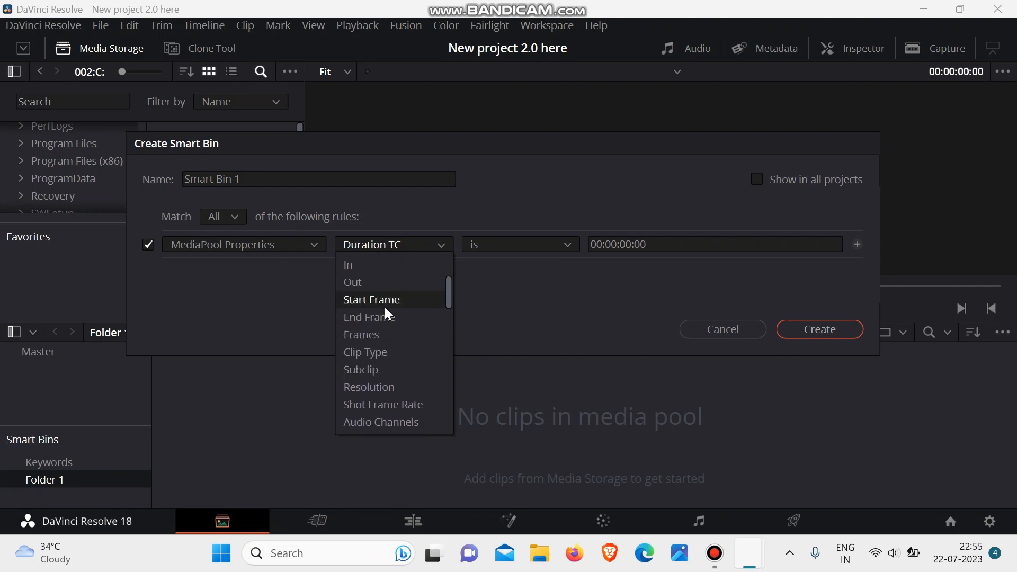
left_click(400, 384)
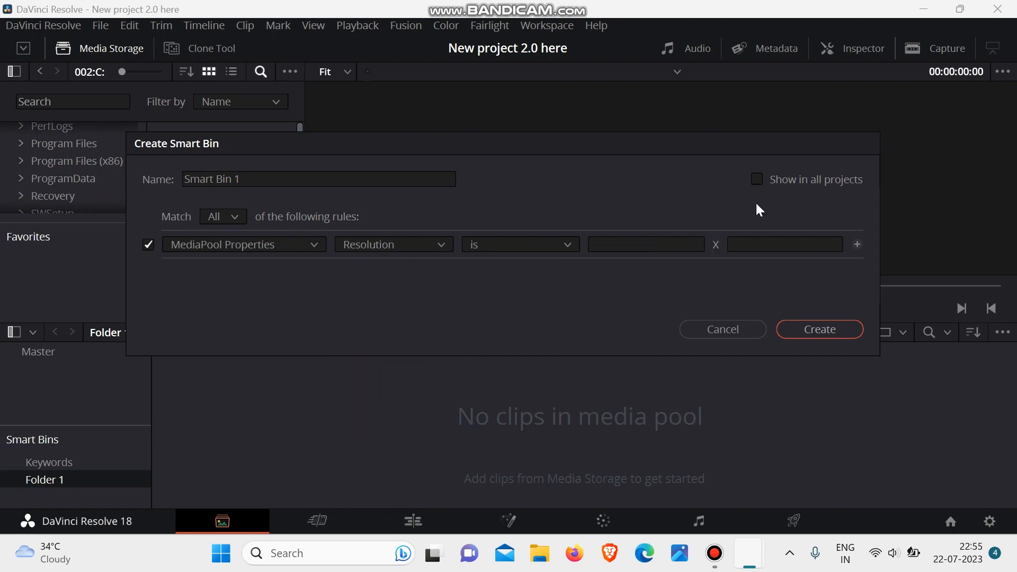
left_click(649, 246)
left_click(443, 243)
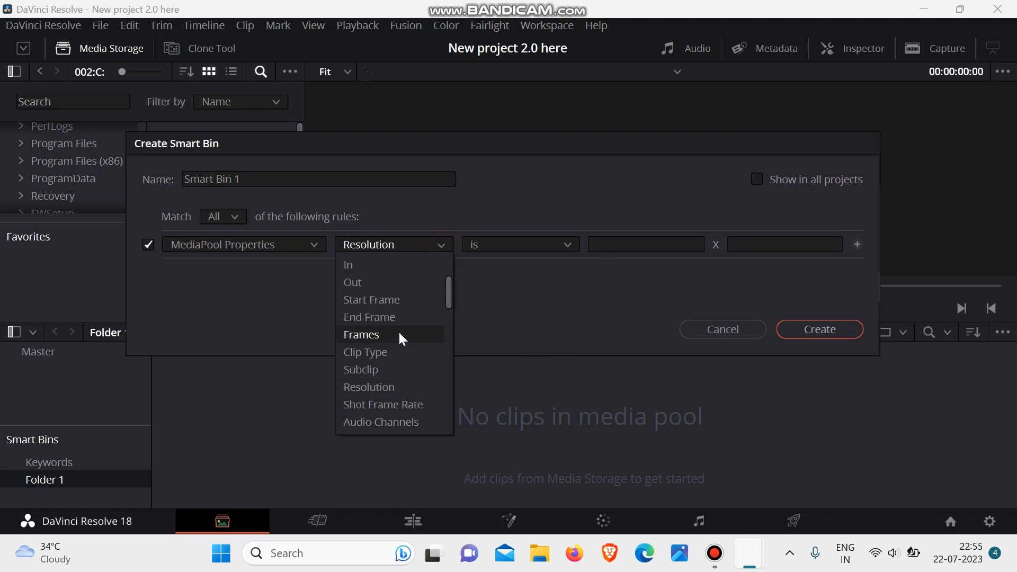
scroll(399, 331, "down", 5)
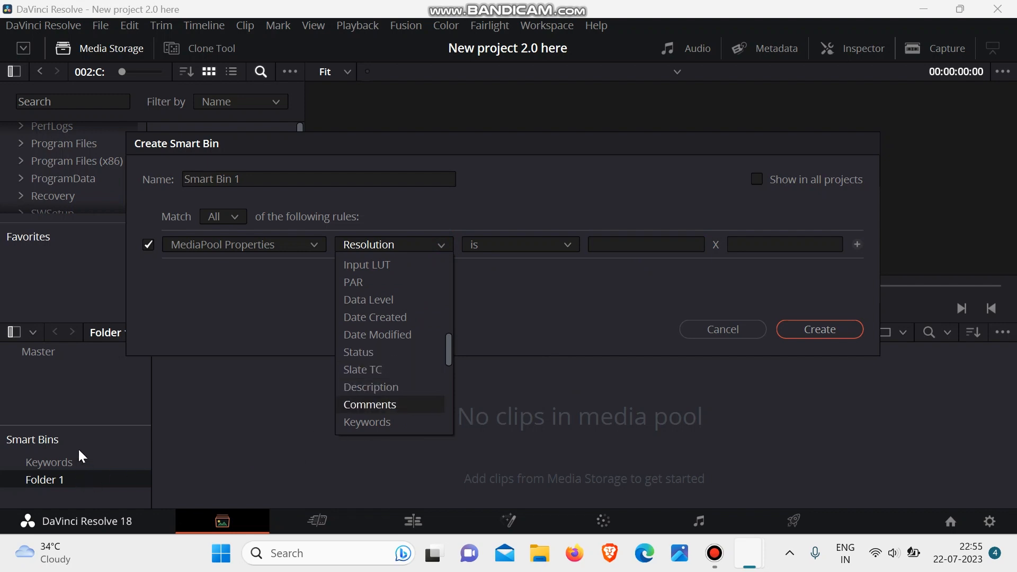
left_click(520, 424)
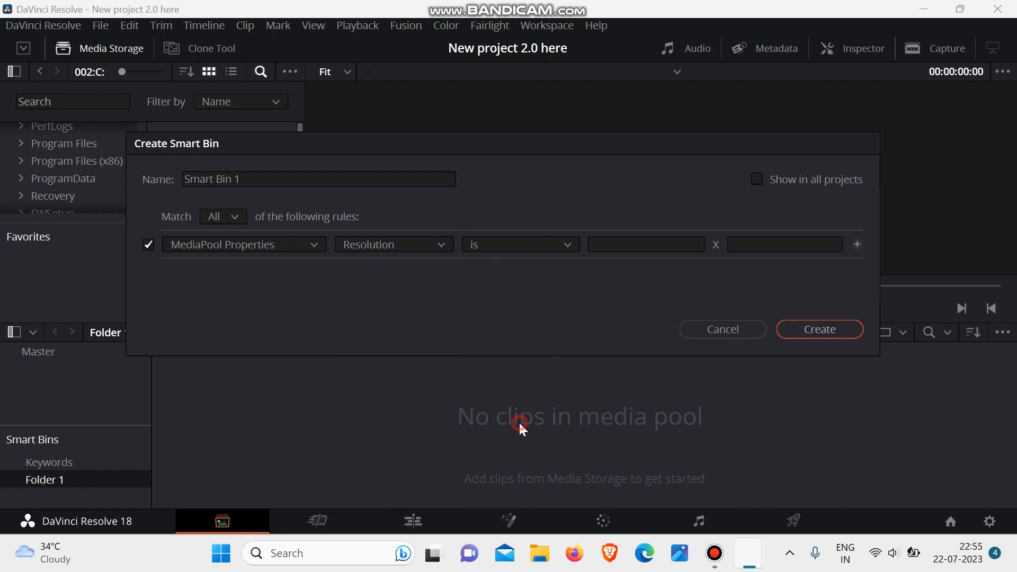